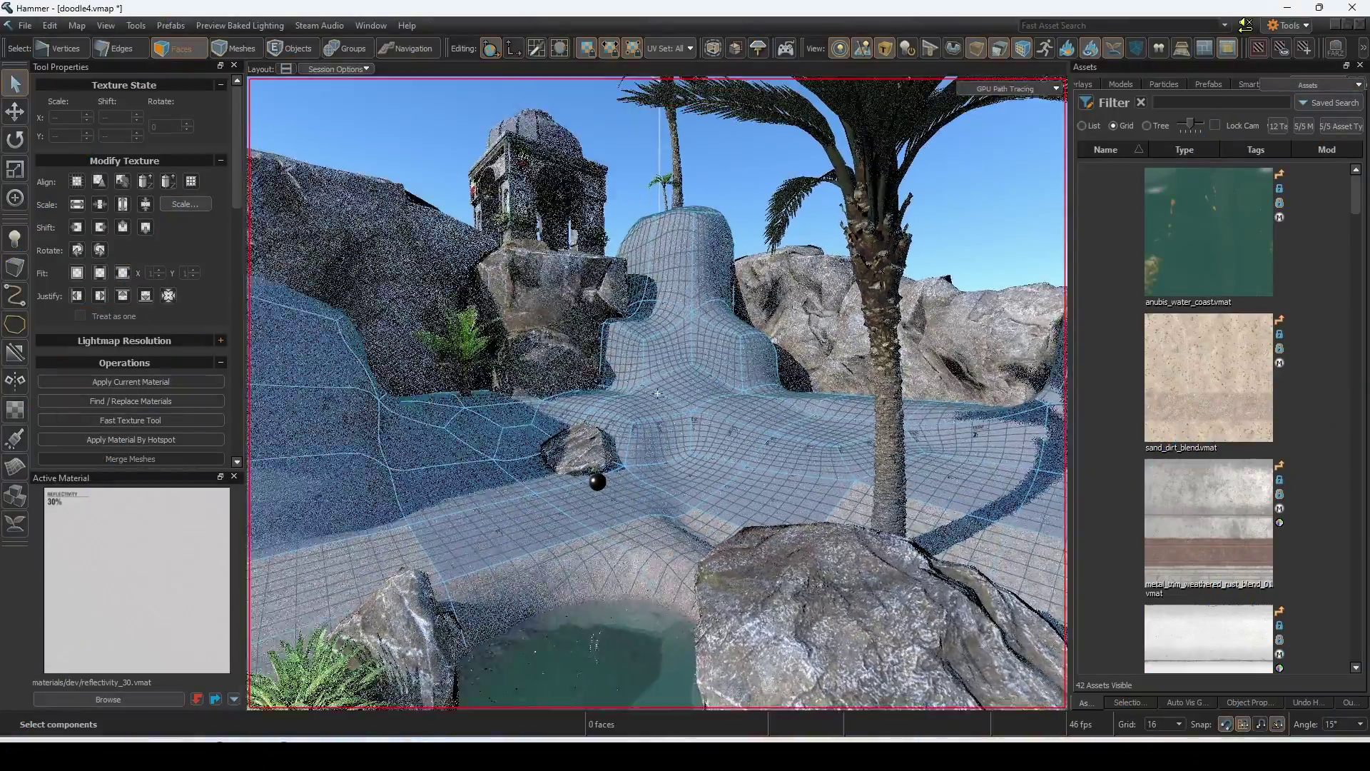
pyautogui.press('d')
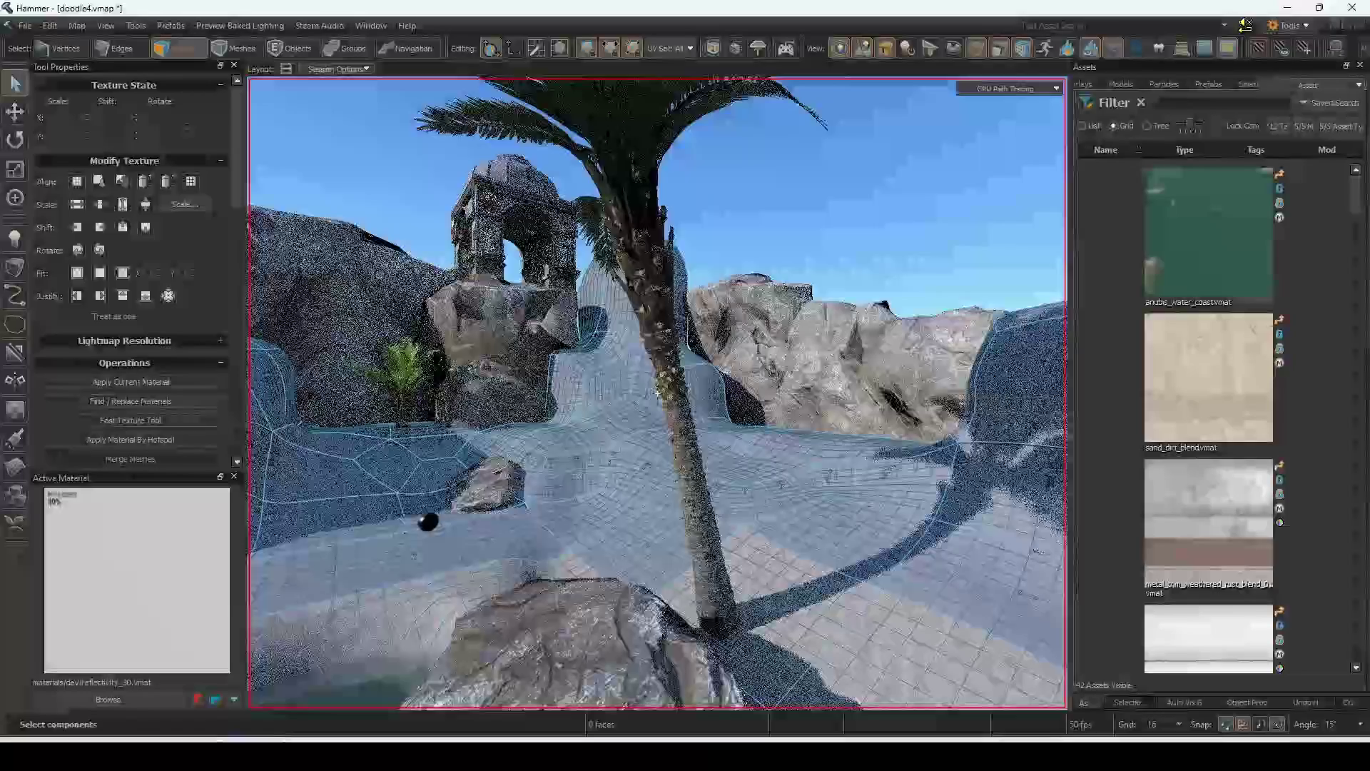
pyautogui.hotkey('shift', 'd')
pyautogui.press('a')
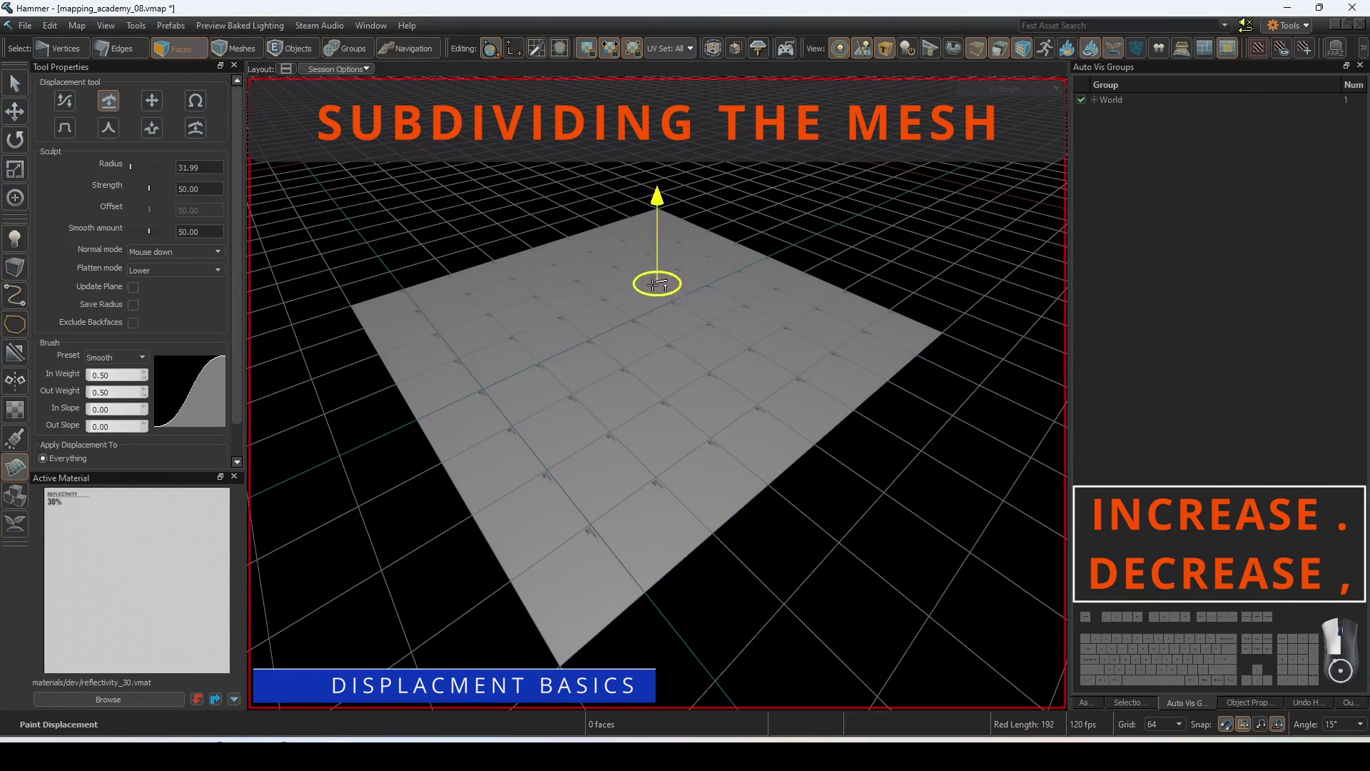
# Step: Select all the faces of the flat mesh and set their subdivision to Level 2
pyautogui.moveTo(653, 284); pyautogui.dragTo(677, 277)
pyautogui.hotkey('shift', 's')
pyautogui.doubleClick(628, 323)
pyautogui.scroll(-8, 117, 353)
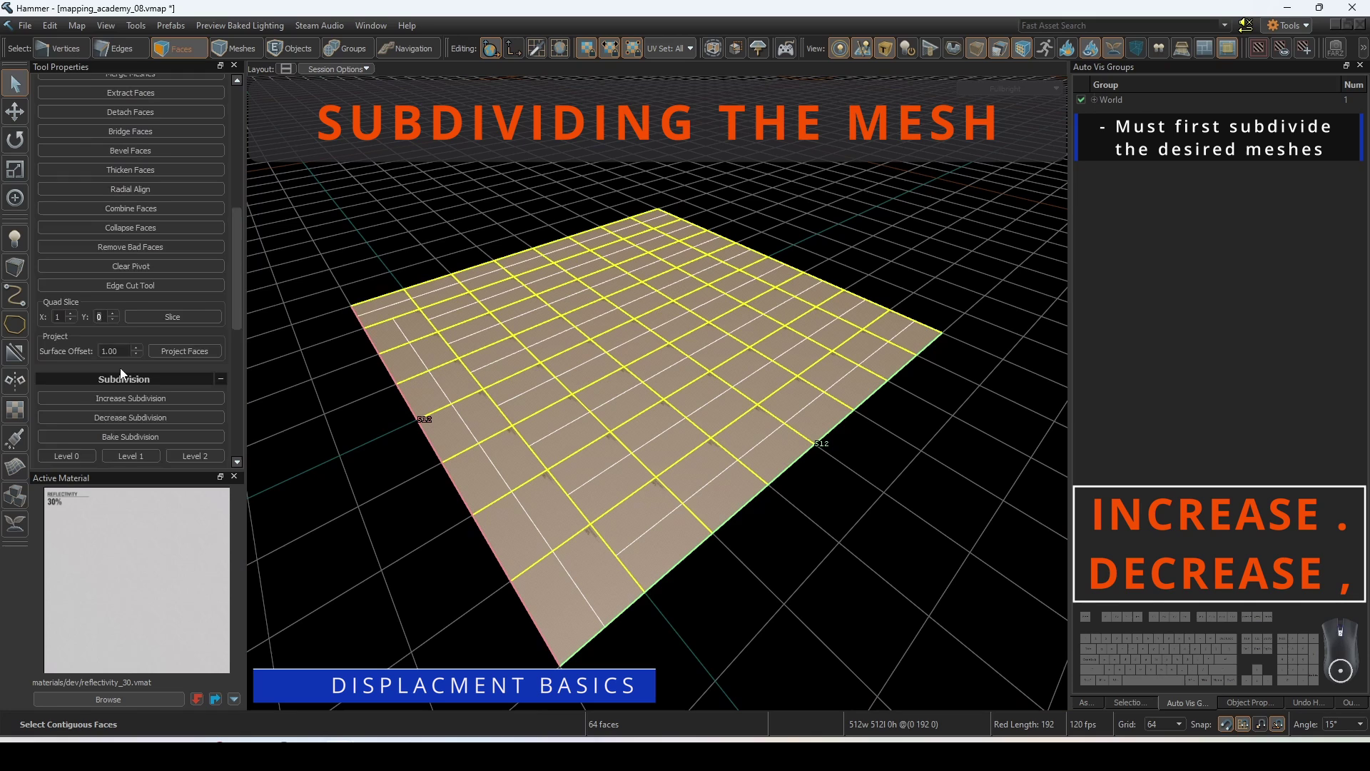
pyautogui.scroll(-2, 121, 373)
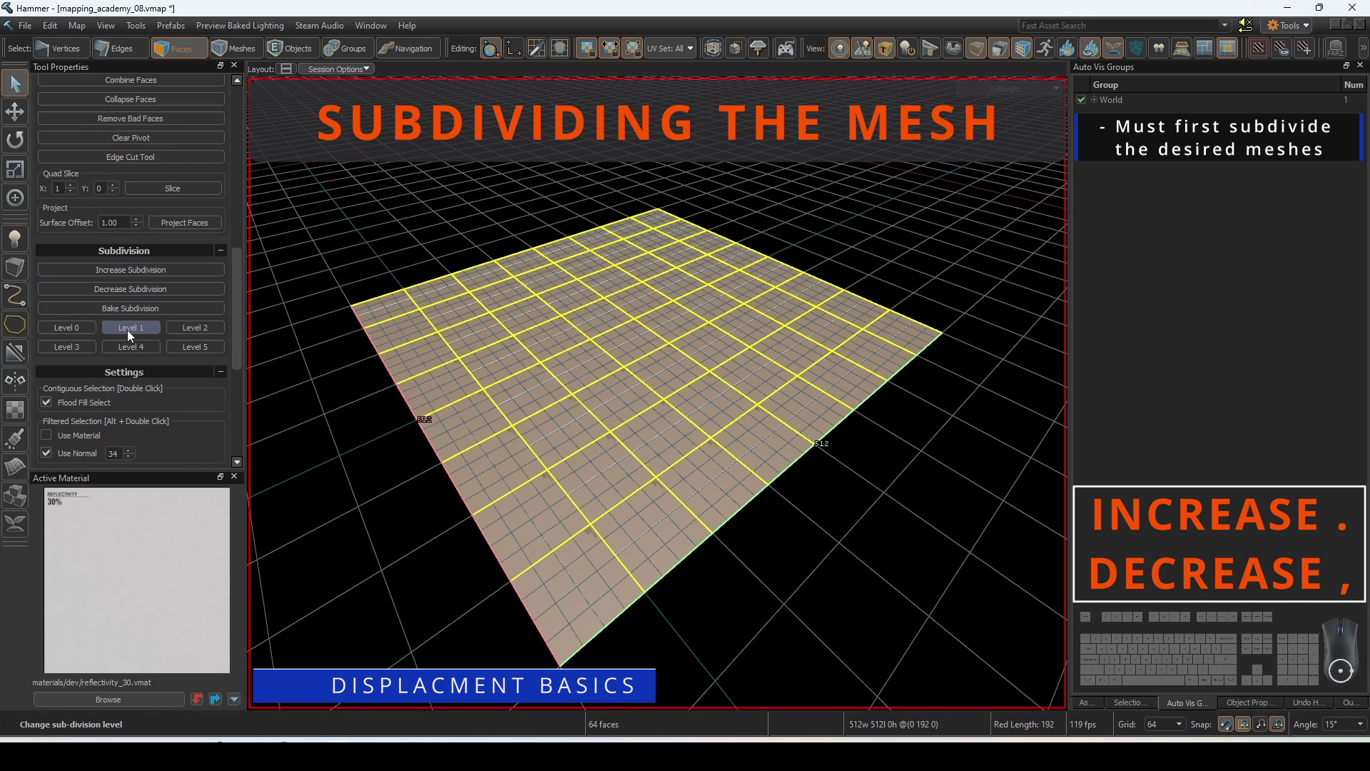
pyautogui.click(153, 331)
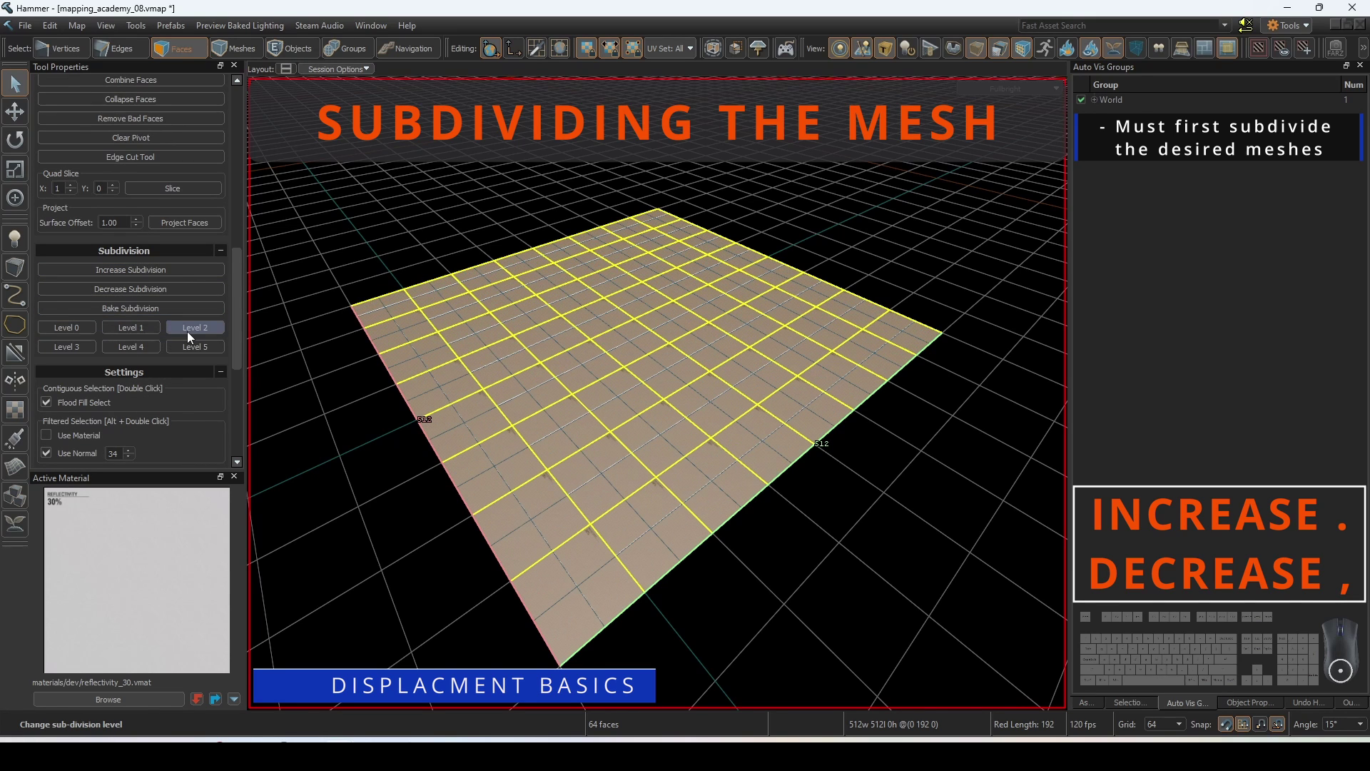
pyautogui.click(187, 331)
# Step: Sculpt winding raised ridges across the subdivided mesh with the Displacement tool's Push/Pull brush
pyautogui.moveTo(634, 378); pyautogui.dragTo(593, 379, button='right')
pyautogui.hotkey('shift', 'd')
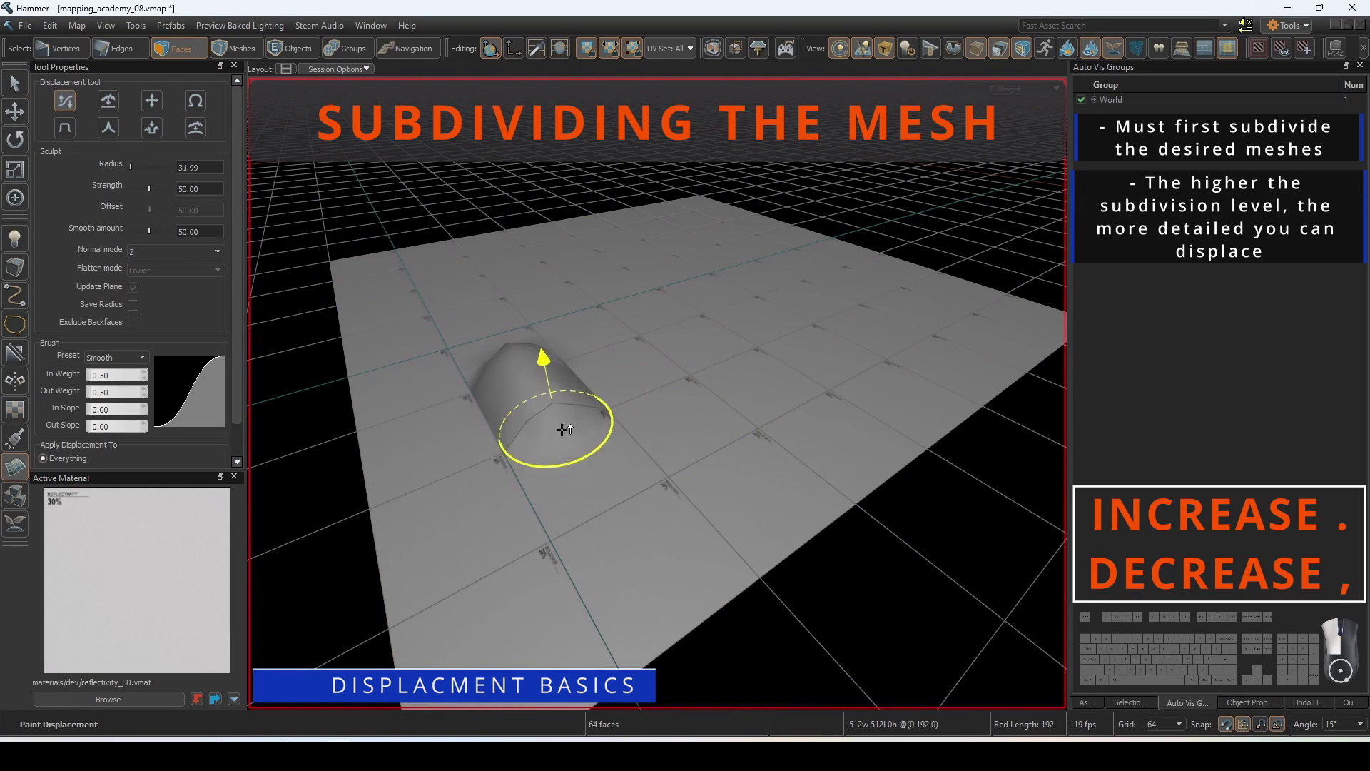
pyautogui.moveTo(565, 428); pyautogui.dragTo(737, 314)
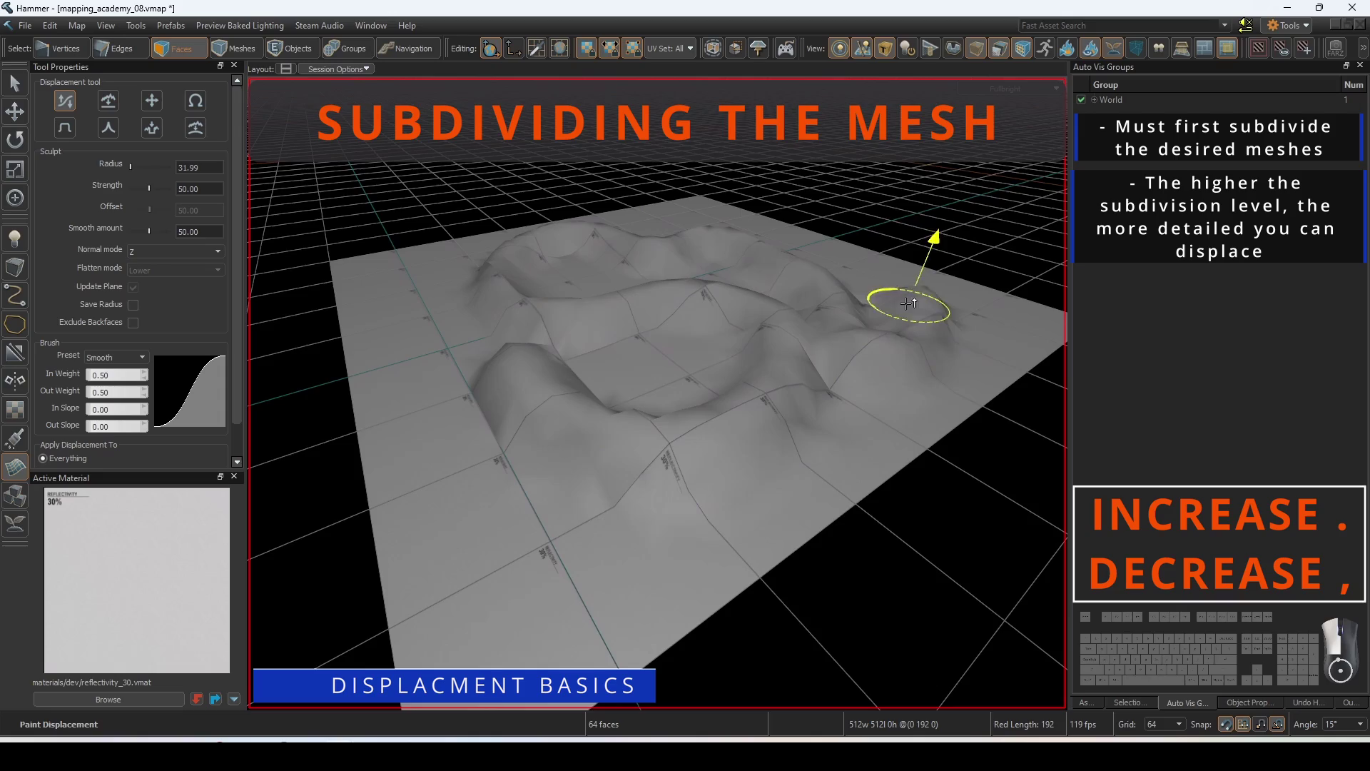
pyautogui.moveTo(907, 304); pyautogui.dragTo(842, 260)
# Step: Carve depressions between the ridges using the reversed Push/Pull brush
pyautogui.press('a')
pyautogui.moveTo(842, 260)
pyautogui.mouseDown(button='right')
pyautogui.moveTo(657, 391)
pyautogui.moveTo(877, 332)
pyautogui.mouseUp(button='right')
pyautogui.moveTo(877, 332)
pyautogui.keyDown('ctrl'); pyautogui.mouseDown()
pyautogui.moveTo(799, 404)
pyautogui.moveTo(480, 384)
pyautogui.mouseUp(); pyautogui.keyUp('ctrl')
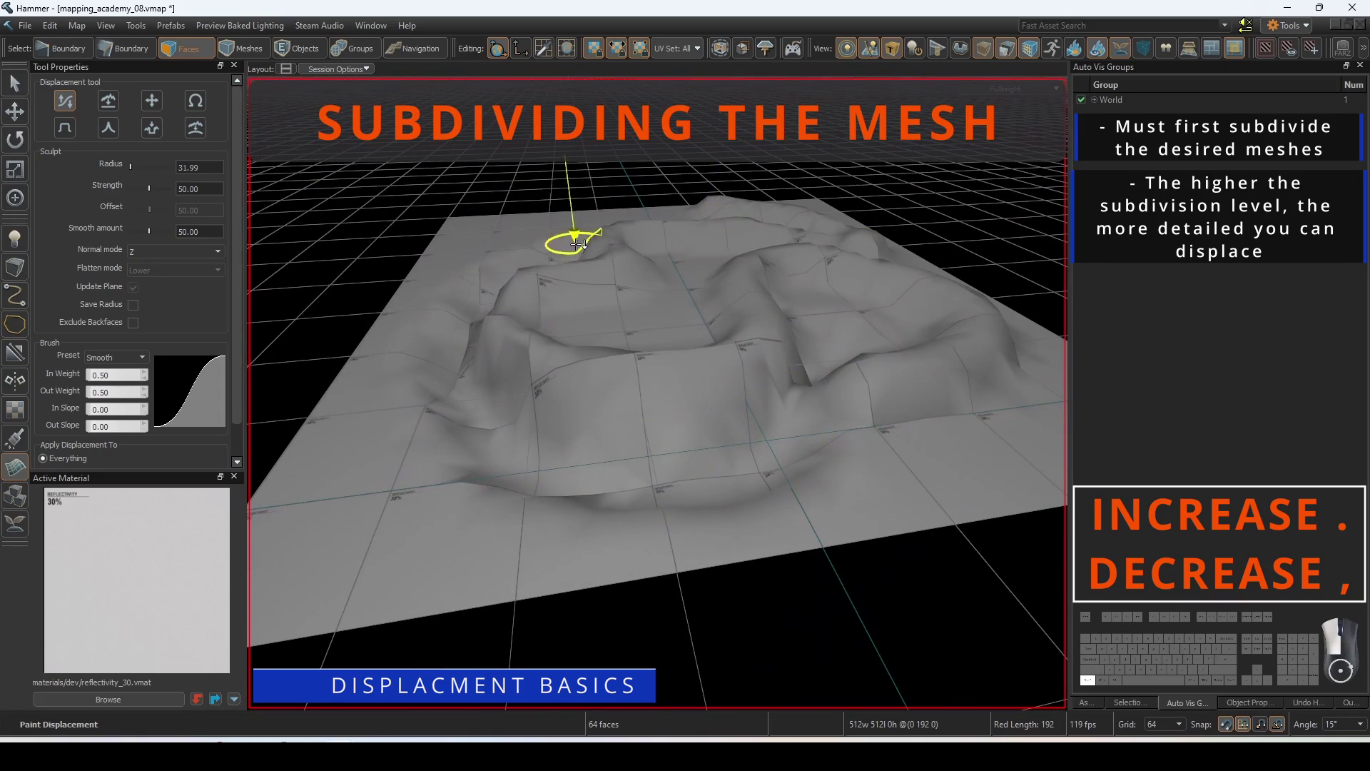
# Step: Select a two-by-two block of faces on the sculpted terrain and raise only their subdivision level
pyautogui.keyDown('alt'); pyautogui.moveTo(865, 437); pyautogui.dragTo(624, 437); pyautogui.keyUp('alt')
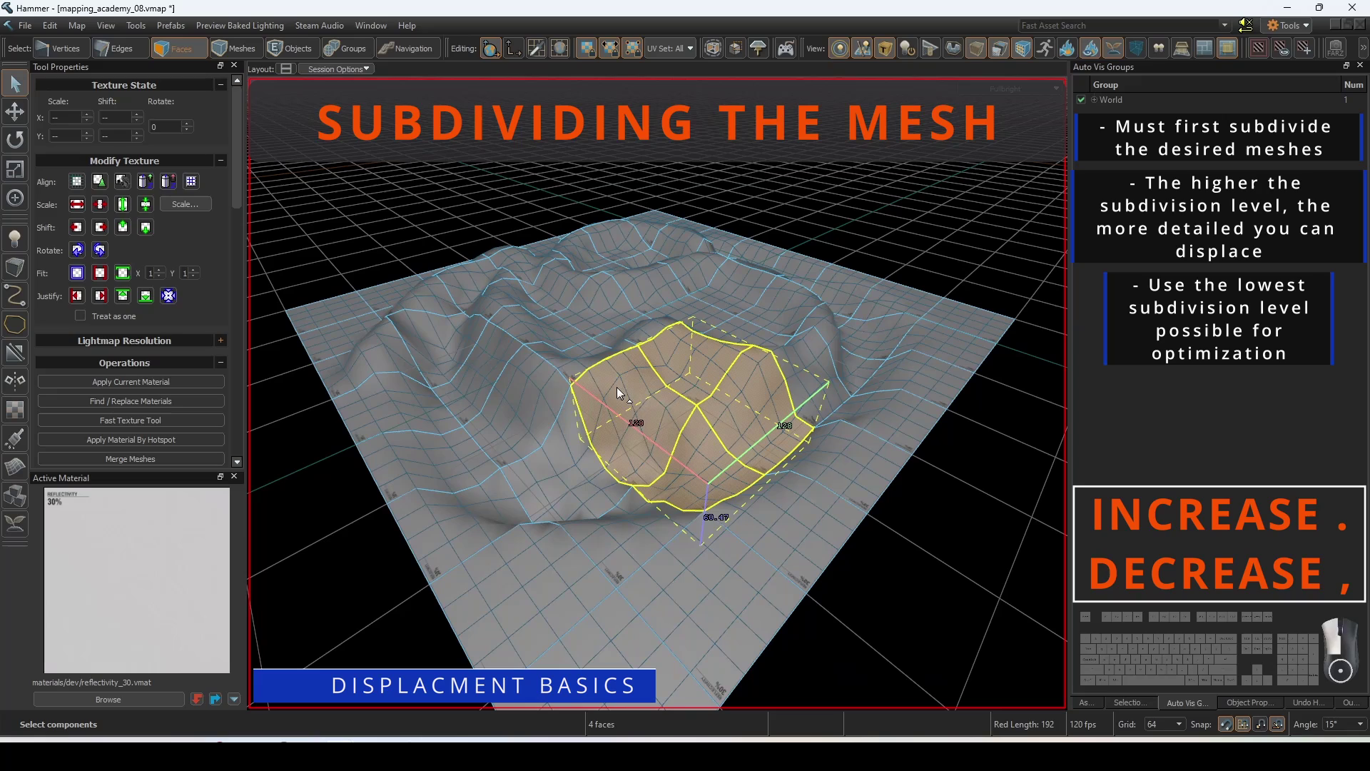
pyautogui.scroll(-3, 151, 426)
pyautogui.scroll(-5, 152, 426)
pyautogui.click(140, 224)
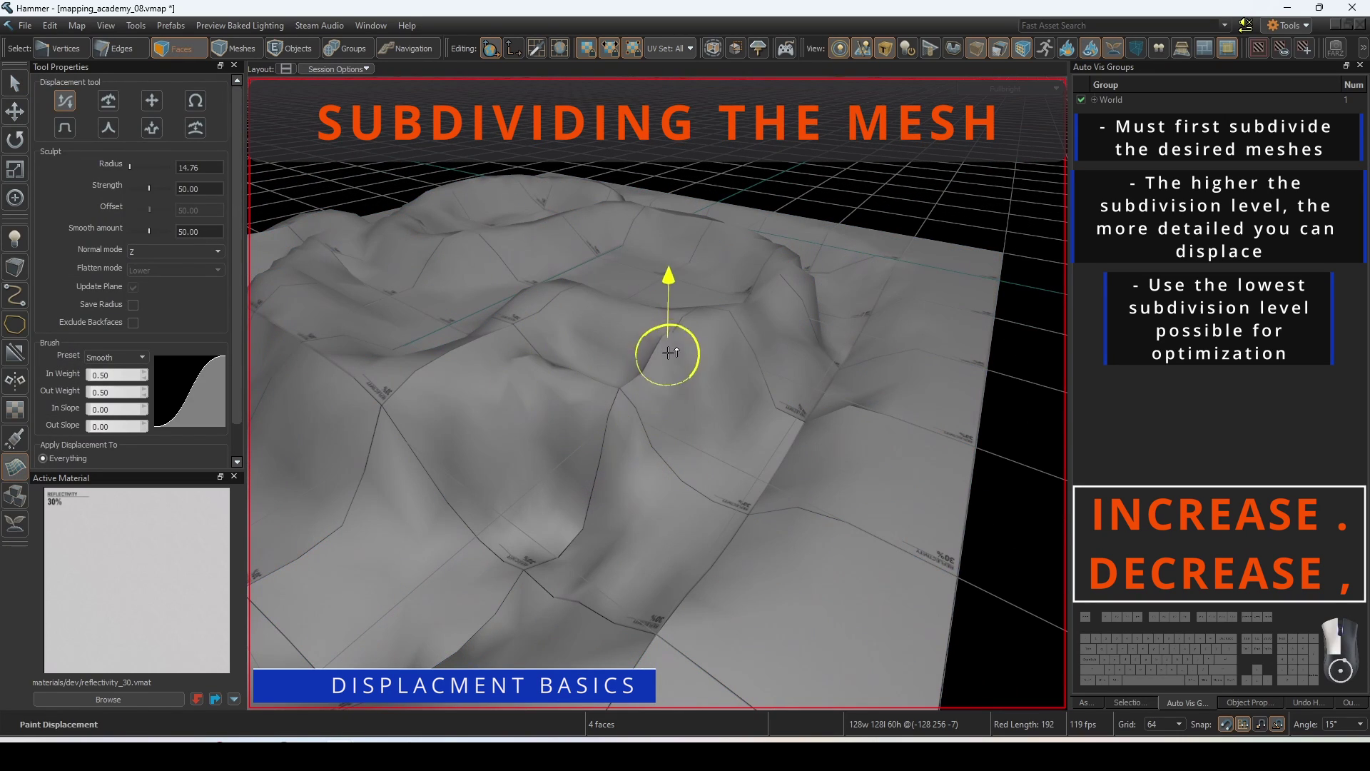
# Step: Sculpt finer detail into the more densely subdivided faces with the Push/Pull brush at a radius of 14.76
pyautogui.moveTo(669, 353); pyautogui.dragTo(626, 405)
pyautogui.press('w')
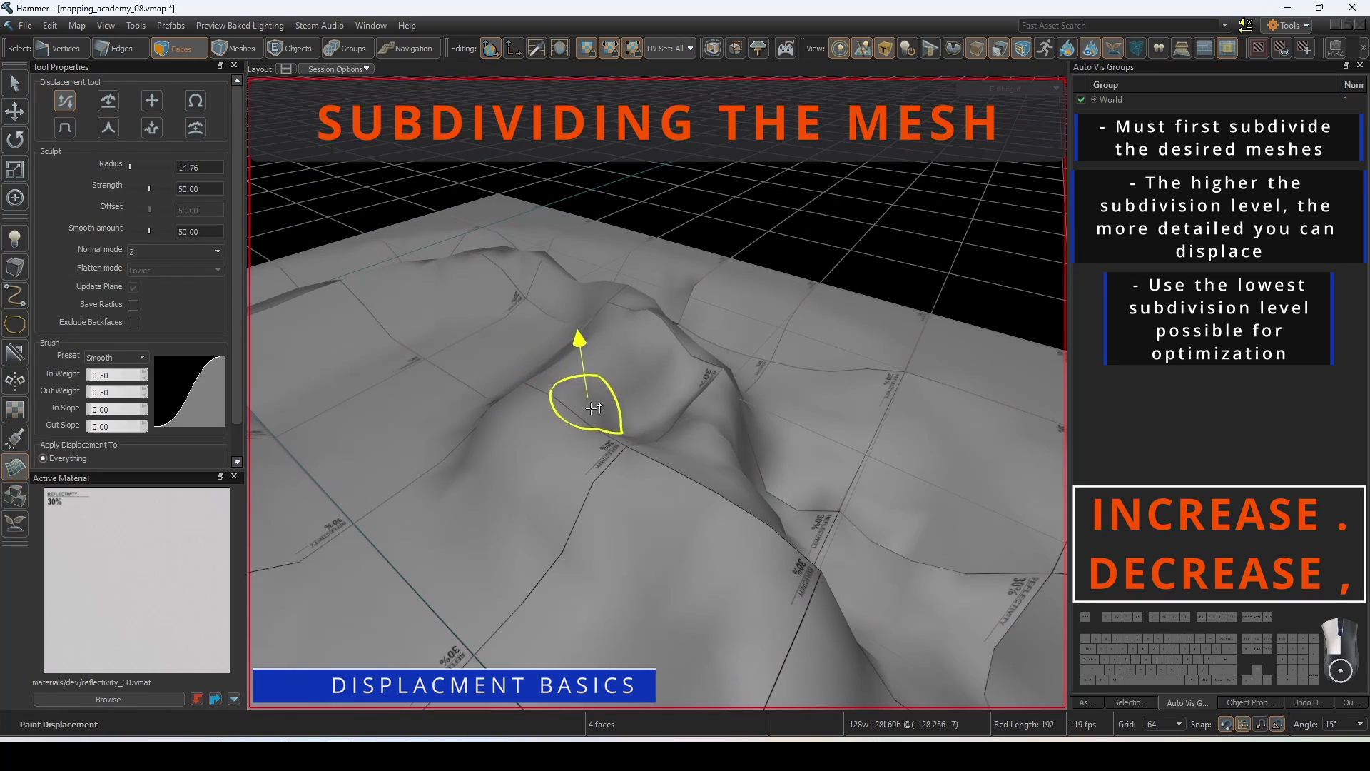
pyautogui.moveTo(587, 404)
pyautogui.mouseDown()
pyautogui.moveTo(529, 447)
pyautogui.moveTo(565, 436)
pyautogui.mouseUp()
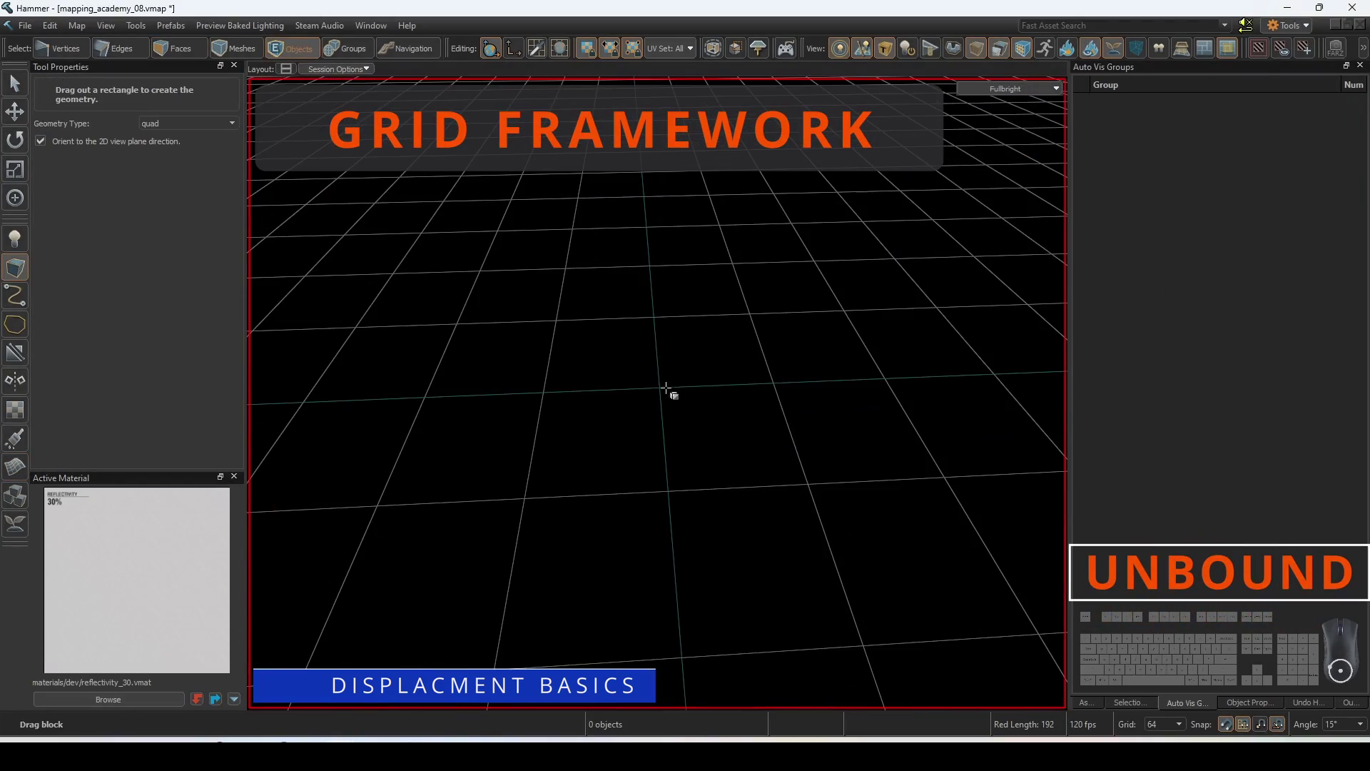
# Step: Create a 64 by 64 unit quad and extrude its edges into a 512 by 512 grid of 64-unit squares
pyautogui.moveTo(670, 392); pyautogui.dragTo(744, 467)
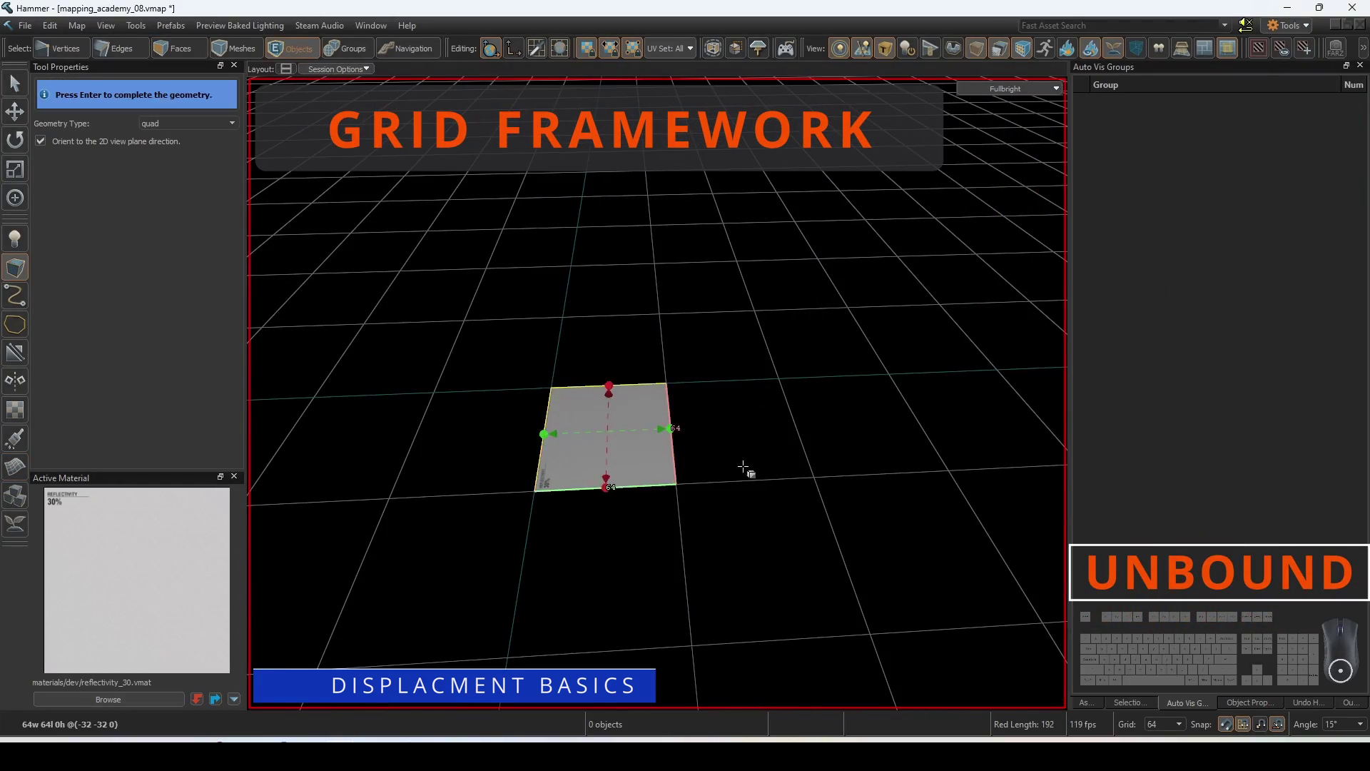
pyautogui.press('Return')
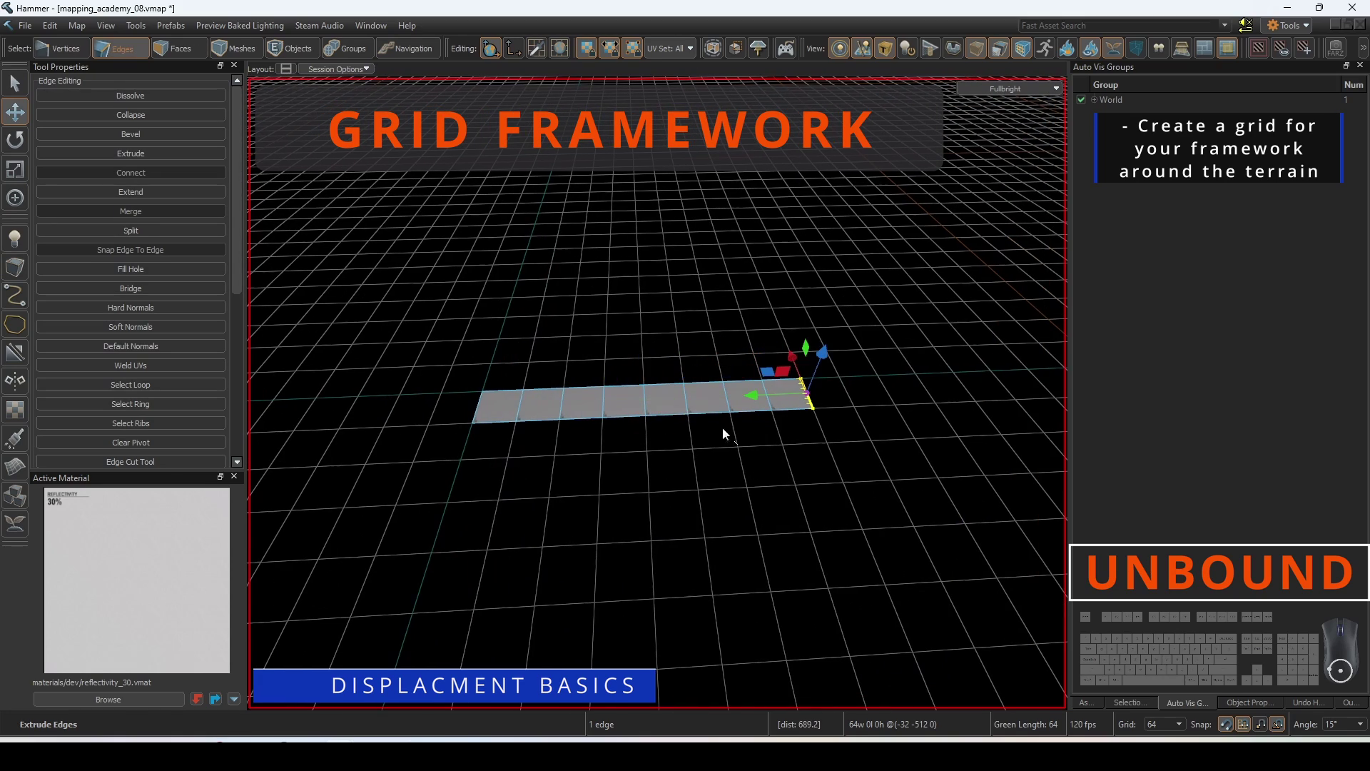
pyautogui.doubleClick(790, 397)
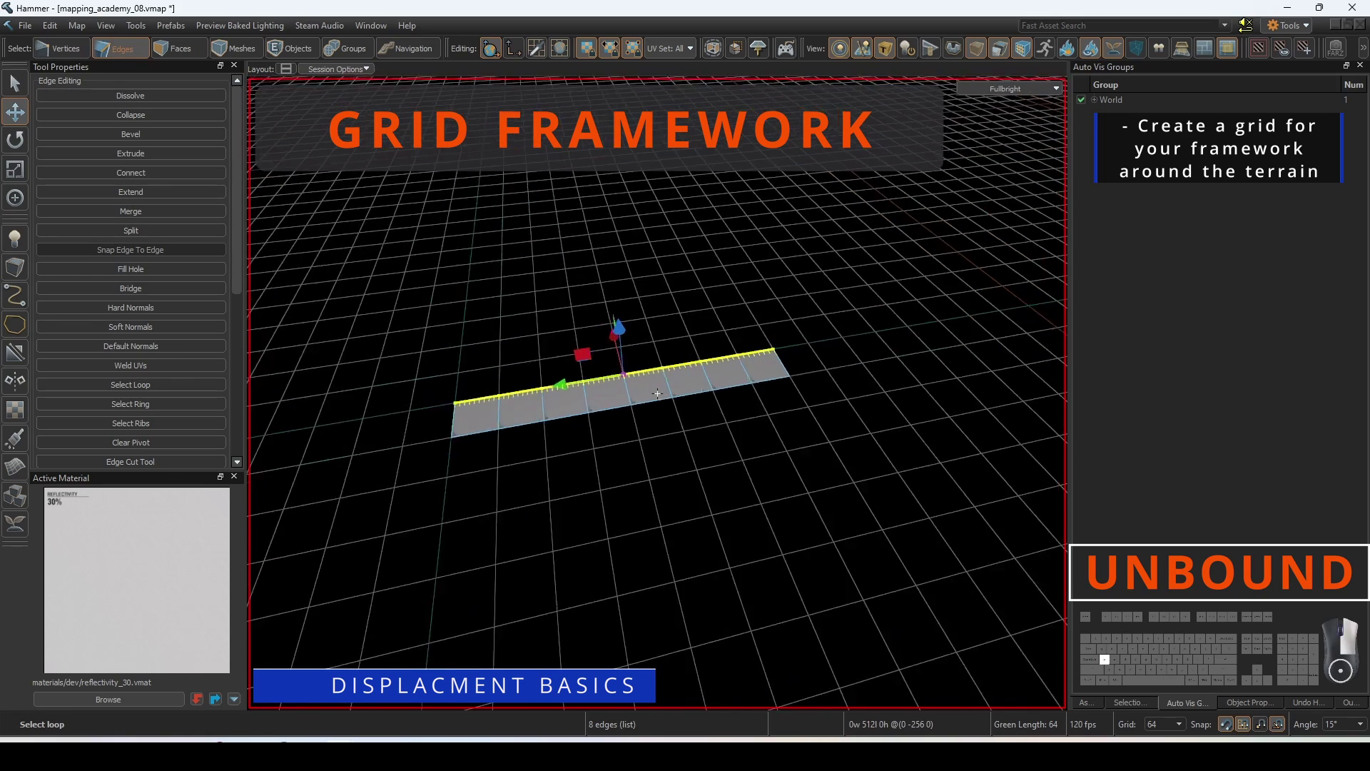
pyautogui.moveTo(657, 393); pyautogui.dragTo(582, 441, button='right')
pyautogui.moveTo(611, 448); pyautogui.dragTo(330, 521)
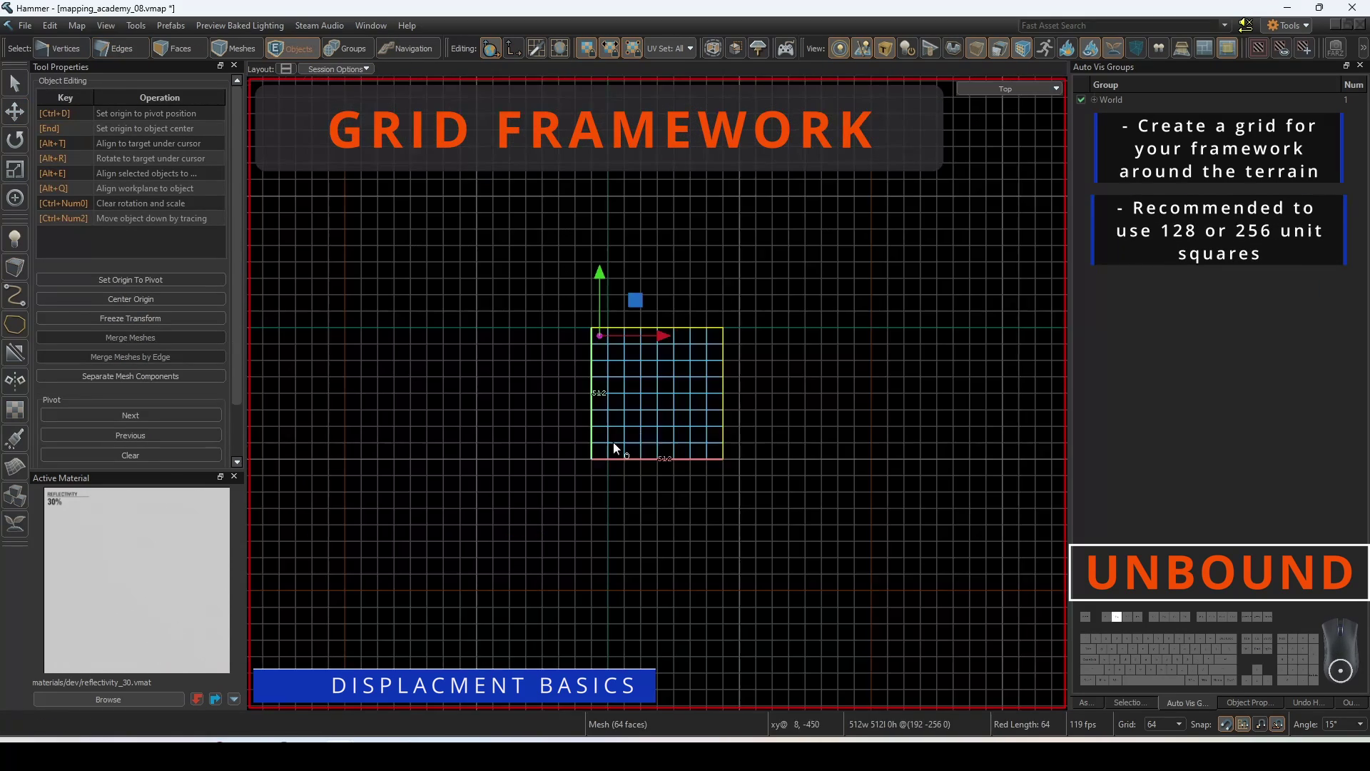
# Step: Select every face of the new grid and set the subdivision to Level 2
pyautogui.press('n')
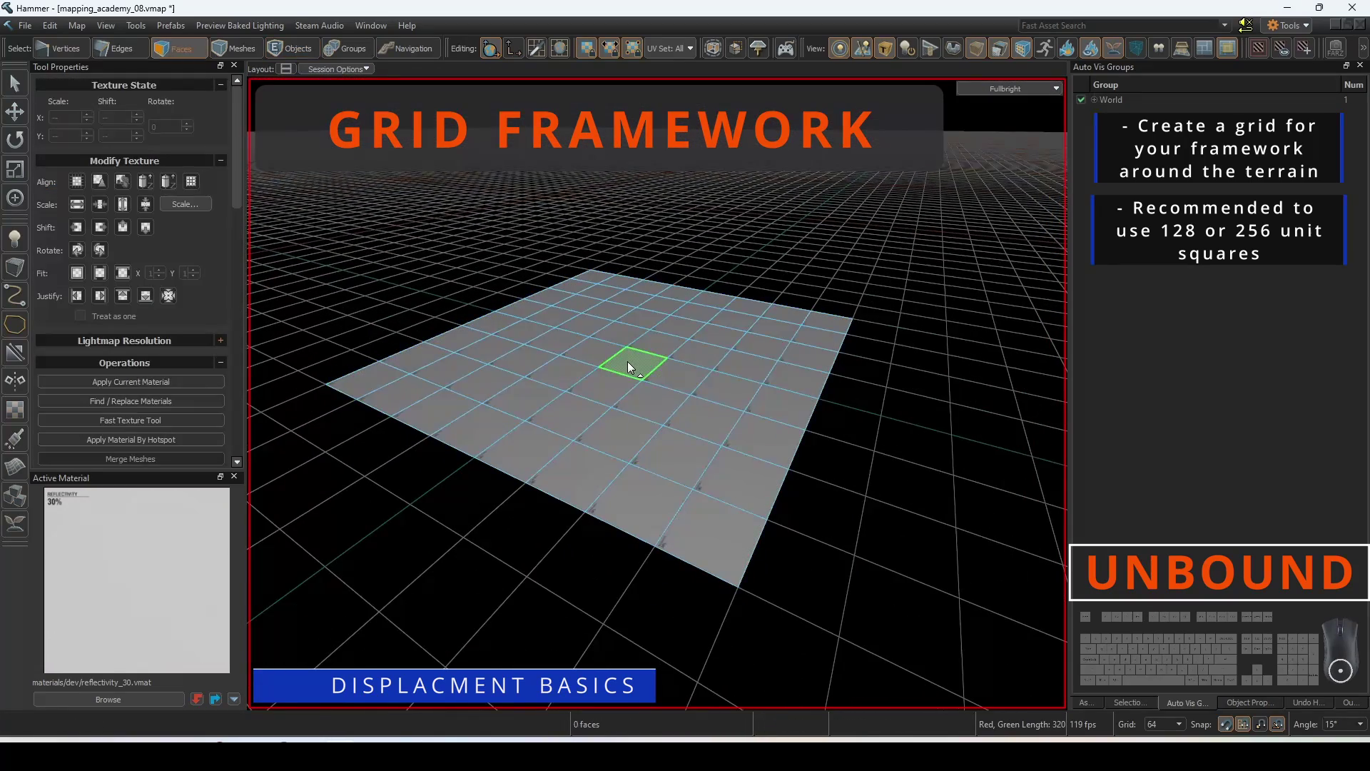
pyautogui.doubleClick(627, 361)
pyautogui.scroll(-10, 239, 413)
pyautogui.scroll(1, 195, 331)
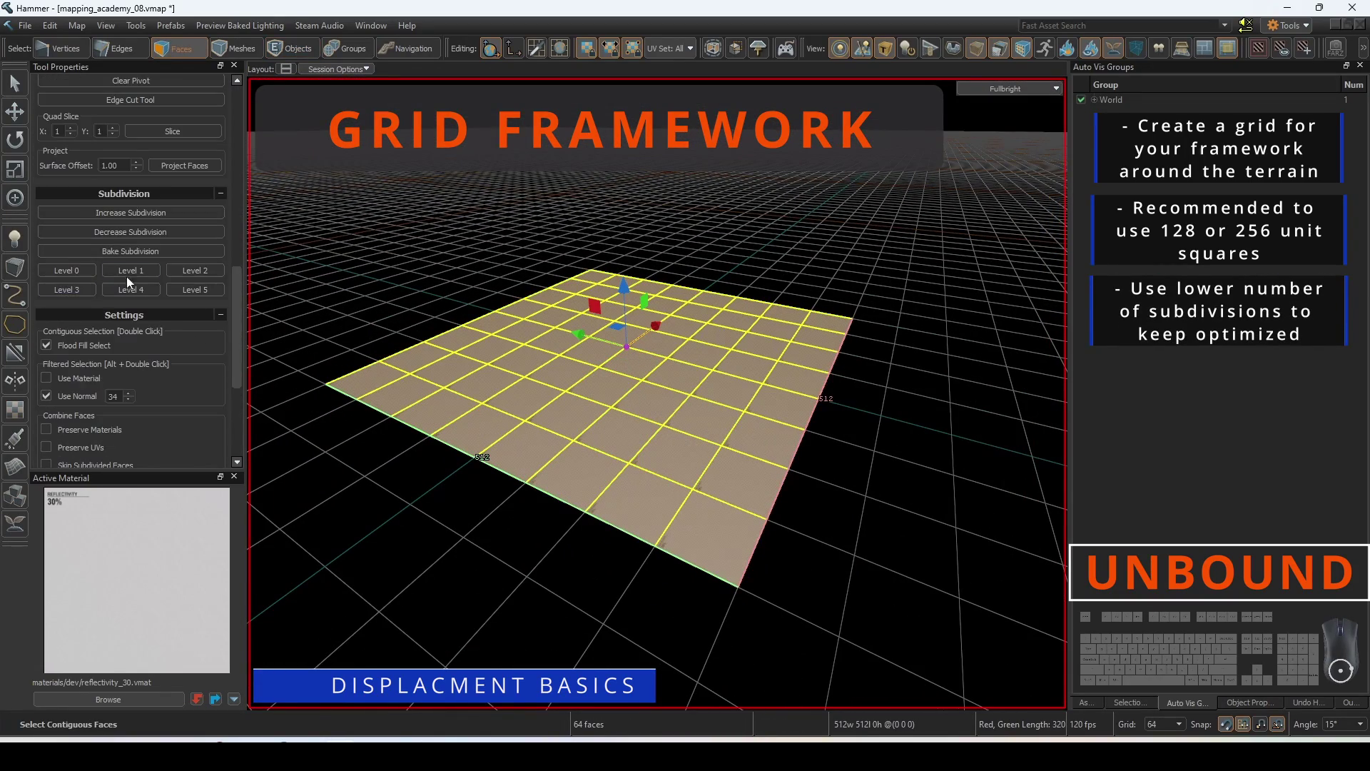
pyautogui.click(195, 270)
# Step: Extrude one five-by-two block of grid faces 128 units up and another such block 128 units down
pyautogui.click(911, 297)
pyautogui.moveTo(767, 342); pyautogui.dragTo(697, 415)
pyautogui.moveTo(810, 355); pyautogui.dragTo(755, 343)
pyautogui.press('a')
pyautogui.moveTo(756, 343); pyautogui.dragTo(837, 354, button='right')
pyautogui.keyDown('shift'); pyautogui.moveTo(837, 355); pyautogui.dragTo(854, 298); pyautogui.keyUp('shift')
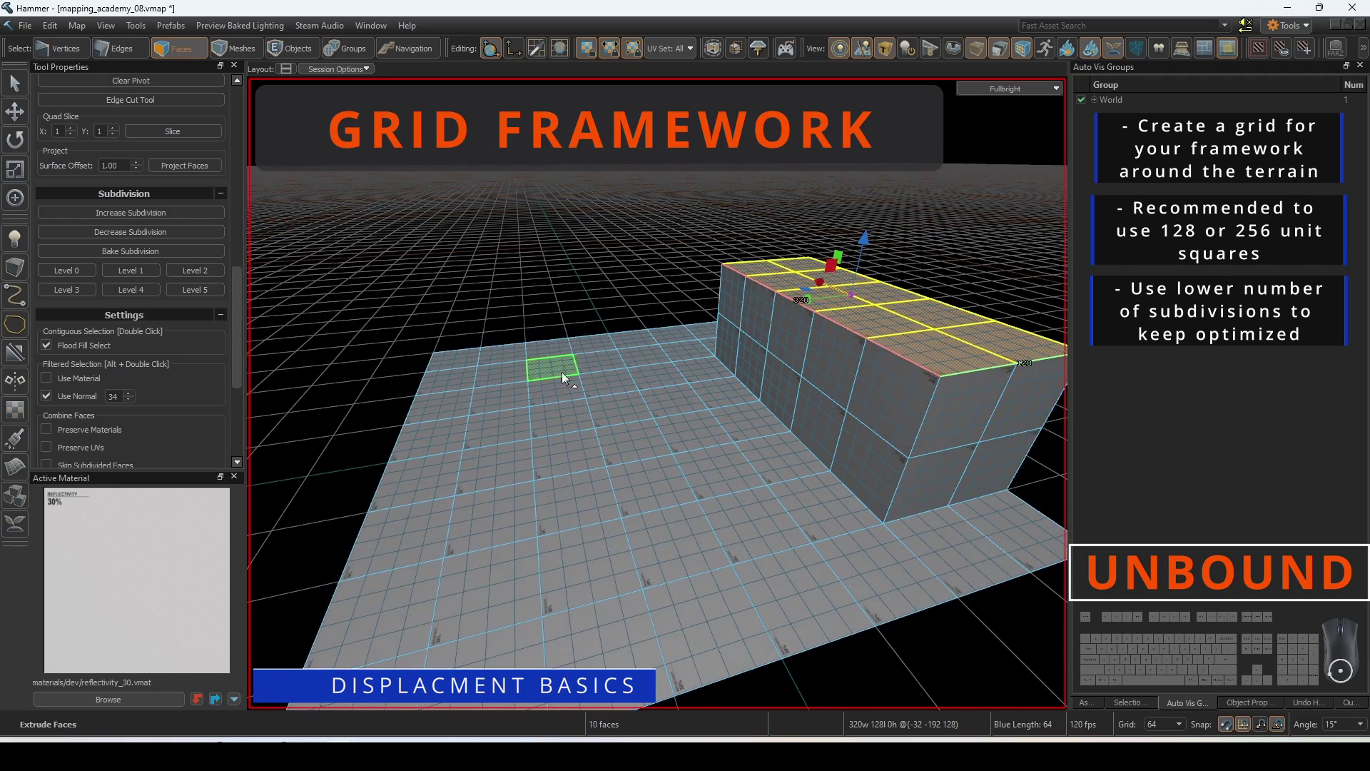
pyautogui.moveTo(503, 398)
pyautogui.mouseDown()
pyautogui.moveTo(570, 541)
pyautogui.moveTo(528, 424)
pyautogui.moveTo(548, 537)
pyautogui.mouseUp()
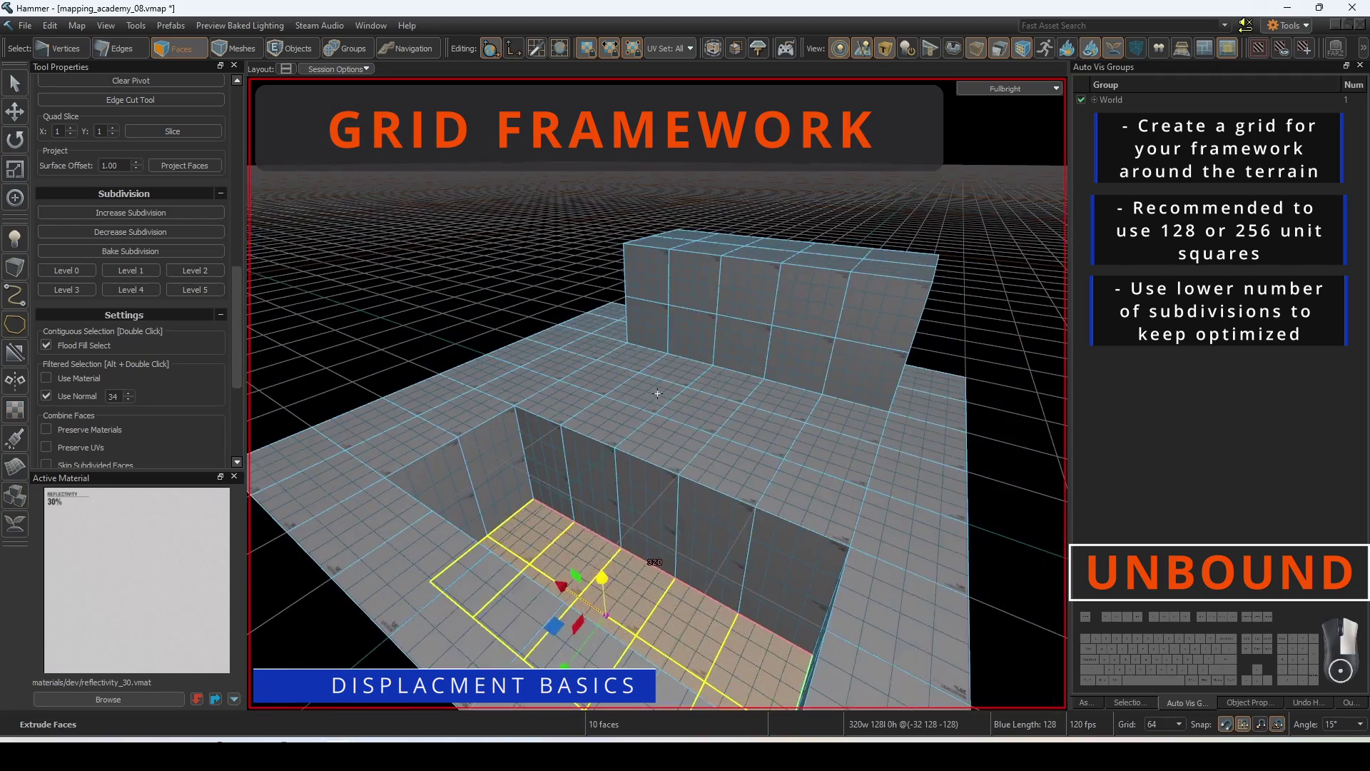
# Step: Sculpt the extruded block and surrounding ground into rounded hills with the Push/Pull brush at a radius of 106.29
pyautogui.moveTo(735, 396)
pyautogui.mouseDown()
pyautogui.moveTo(646, 310)
pyautogui.moveTo(703, 496)
pyautogui.moveTo(857, 498)
pyautogui.moveTo(533, 407)
pyautogui.mouseUp()
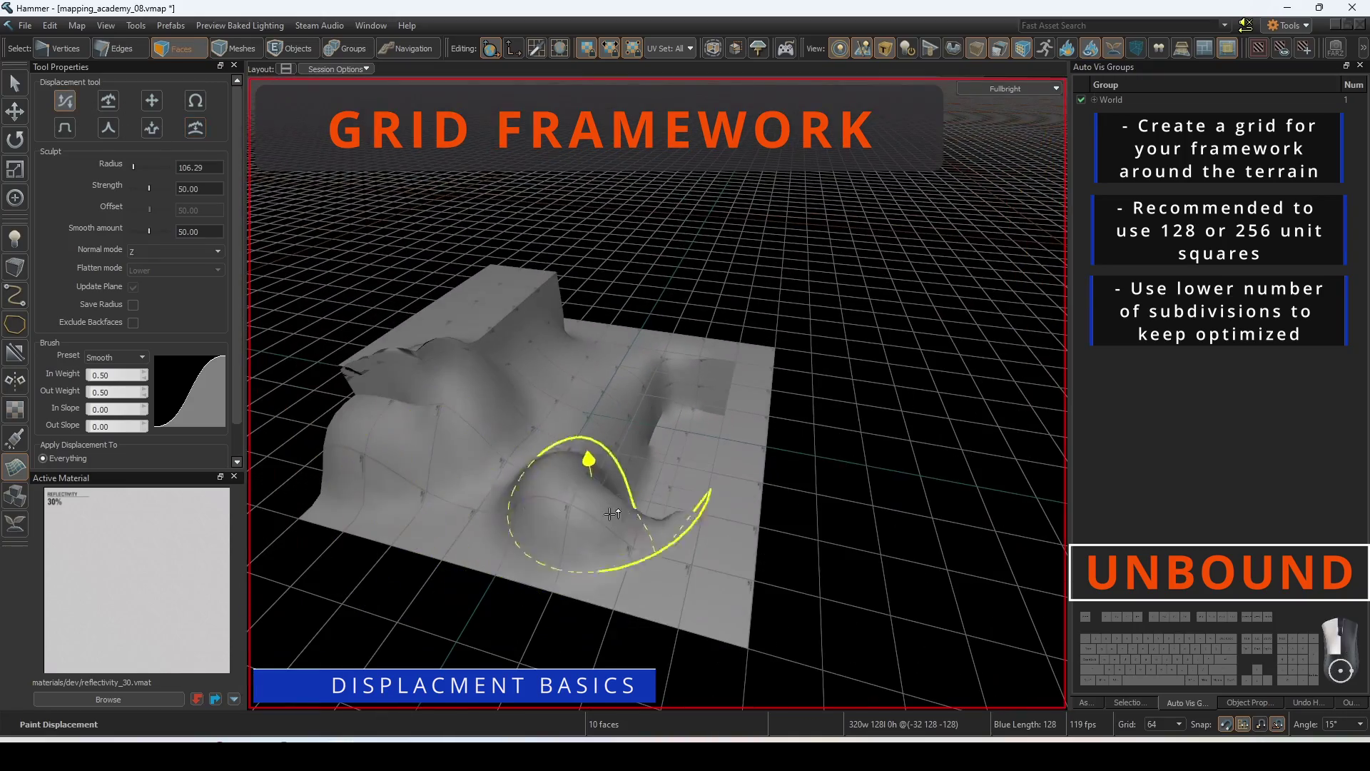
pyautogui.hotkey('shift', 'b')
pyautogui.press('b')
pyautogui.moveTo(412, 376)
pyautogui.mouseDown()
pyautogui.moveTo(499, 355)
pyautogui.moveTo(775, 497)
pyautogui.mouseUp()
pyautogui.moveTo(635, 510); pyautogui.dragTo(632, 544)
pyautogui.moveTo(632, 544)
pyautogui.mouseDown(button='right')
pyautogui.moveTo(668, 561)
pyautogui.moveTo(687, 401)
pyautogui.moveTo(667, 443)
pyautogui.mouseUp(button='right')
# Step: Select two faces on the sculpted hillside and extrude them inward to form a recess, and clear the selection
pyautogui.hotkey('shift', 's')
pyautogui.click(667, 442)
pyautogui.press('t')
pyautogui.keyDown('ctrl'); pyautogui.click(641, 444); pyautogui.keyUp('ctrl')
pyautogui.press('l')
pyautogui.keyDown('shift'); pyautogui.moveTo(676, 426); pyautogui.dragTo(682, 464); pyautogui.keyUp('shift')
pyautogui.press('w')
pyautogui.moveTo(682, 463); pyautogui.dragTo(730, 457, button='right')
pyautogui.press('d')
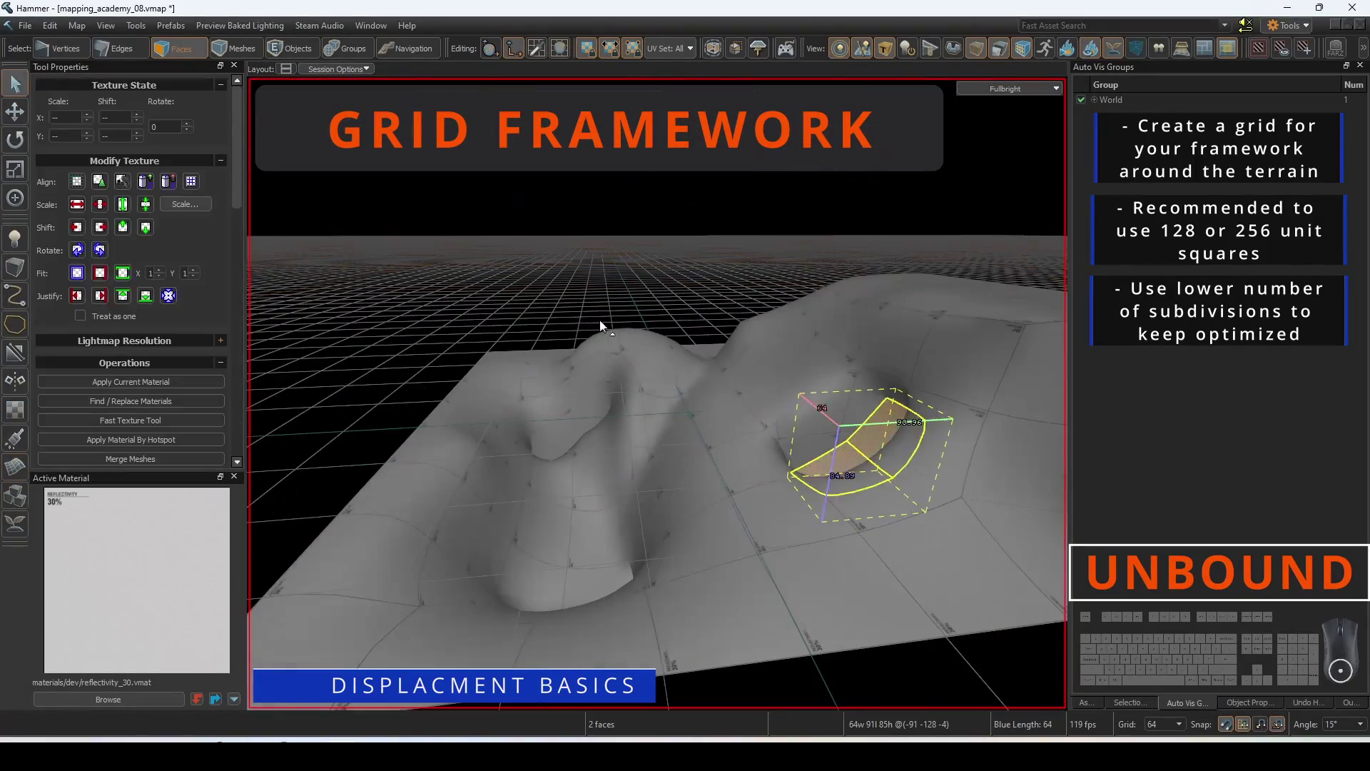
pyautogui.click(606, 314)
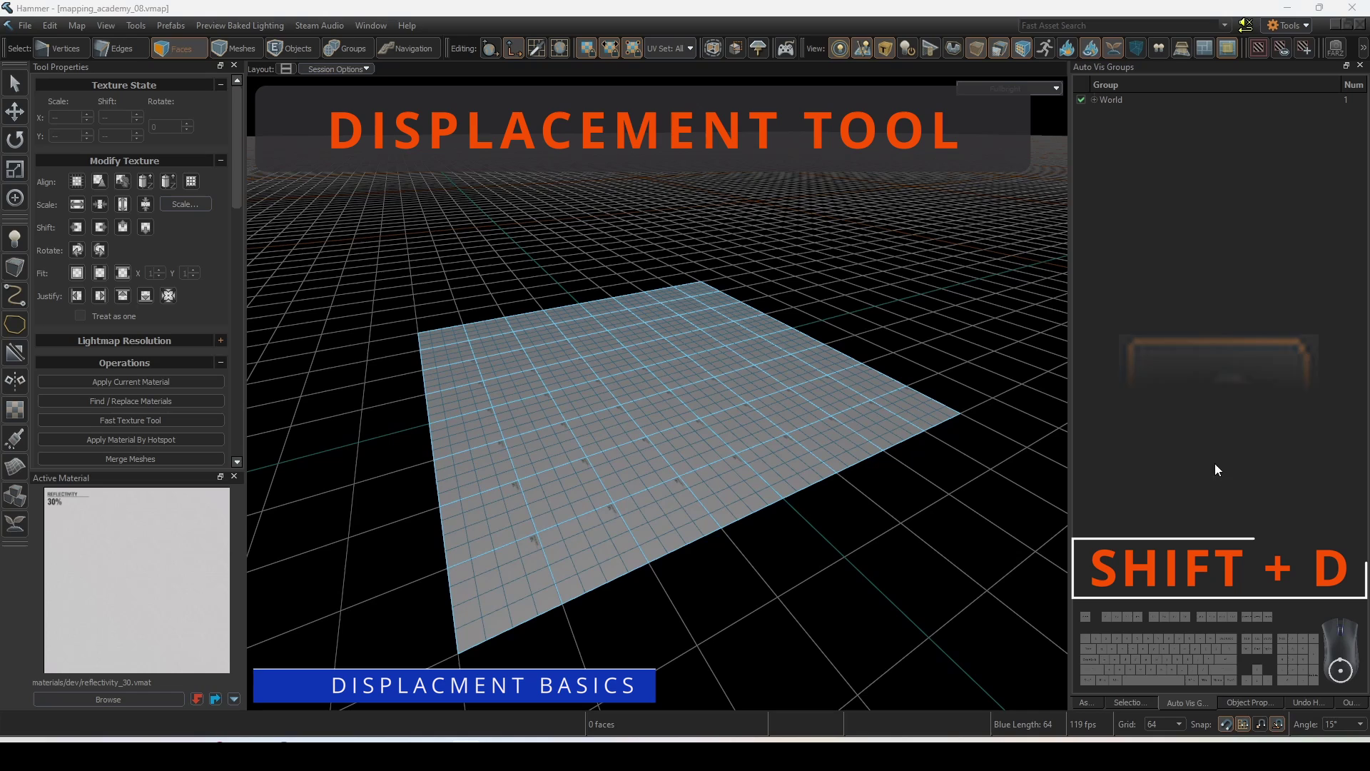
# Step: Activate the Displacement tool and raise broad hills over the flat subdivided mesh using the Z normal mode
pyautogui.click(15, 466)
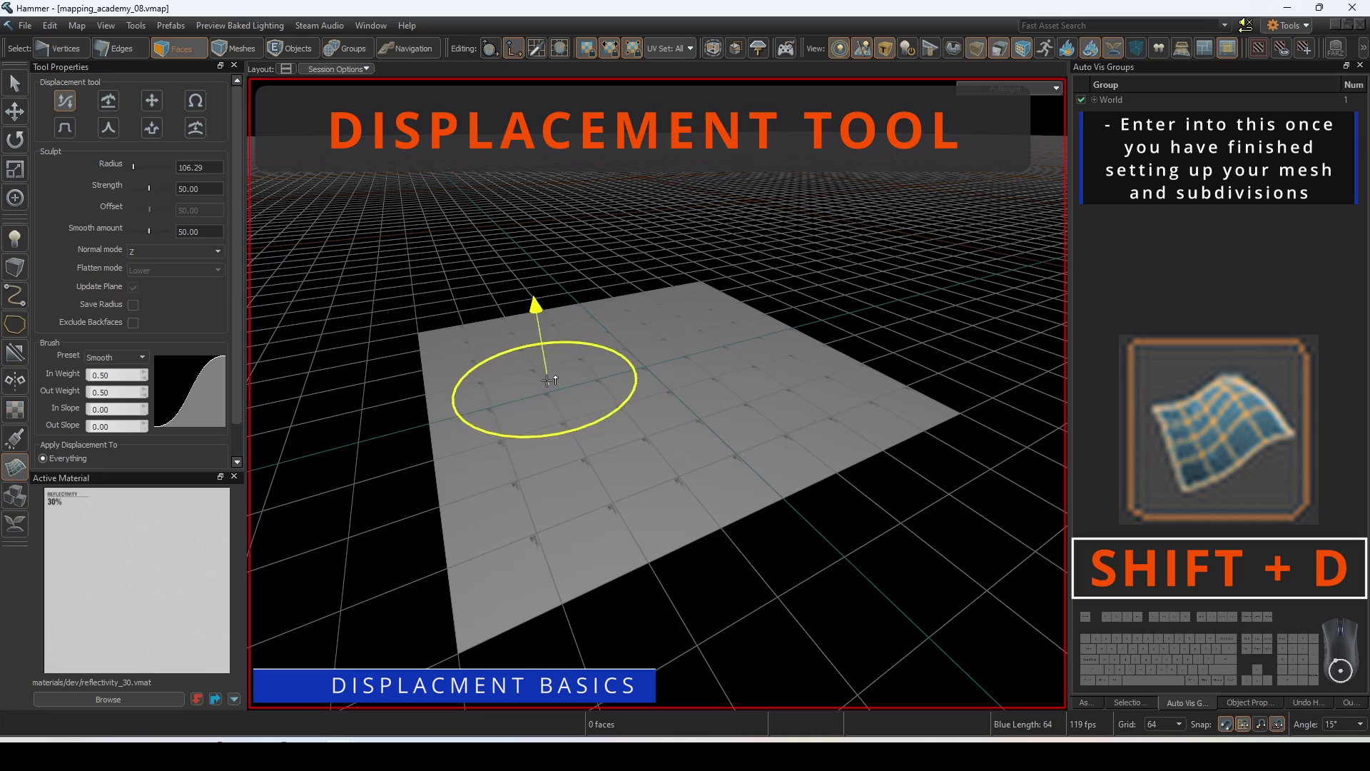
pyautogui.press('w')
pyautogui.moveTo(495, 377)
pyautogui.mouseDown(button='right')
pyautogui.moveTo(657, 391)
pyautogui.moveTo(531, 417)
pyautogui.mouseUp(button='right')
pyautogui.moveTo(531, 417)
pyautogui.mouseDown()
pyautogui.moveTo(621, 424)
pyautogui.moveTo(722, 397)
pyautogui.moveTo(764, 404)
pyautogui.mouseUp()
pyautogui.press('d')
pyautogui.press('d')
pyautogui.moveTo(763, 403); pyautogui.dragTo(657, 393, button='right')
pyautogui.moveTo(646, 389); pyautogui.dragTo(746, 487)
pyautogui.press('d')
pyautogui.moveTo(746, 487); pyautogui.dragTo(657, 393, button='right')
pyautogui.press('s')
pyautogui.moveTo(666, 485); pyautogui.dragTo(904, 487)
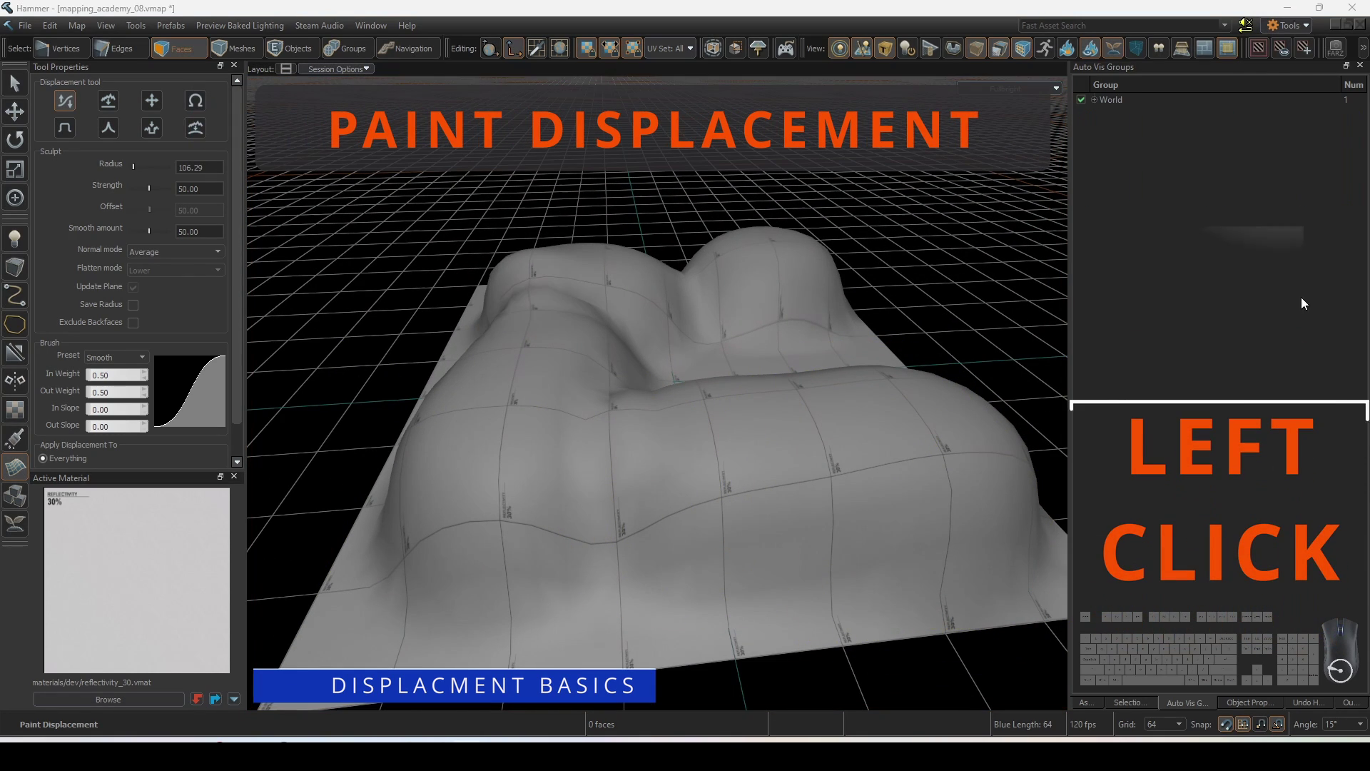
# Step: Pull one hill outward into a tall bulge along its surface normals, painting with the Average normal mode
pyautogui.moveTo(531, 414); pyautogui.dragTo(694, 409)
pyautogui.press('a')
pyautogui.moveTo(695, 409); pyautogui.dragTo(657, 393, button='right')
pyautogui.press('a')
pyautogui.moveTo(765, 364); pyautogui.dragTo(819, 359)
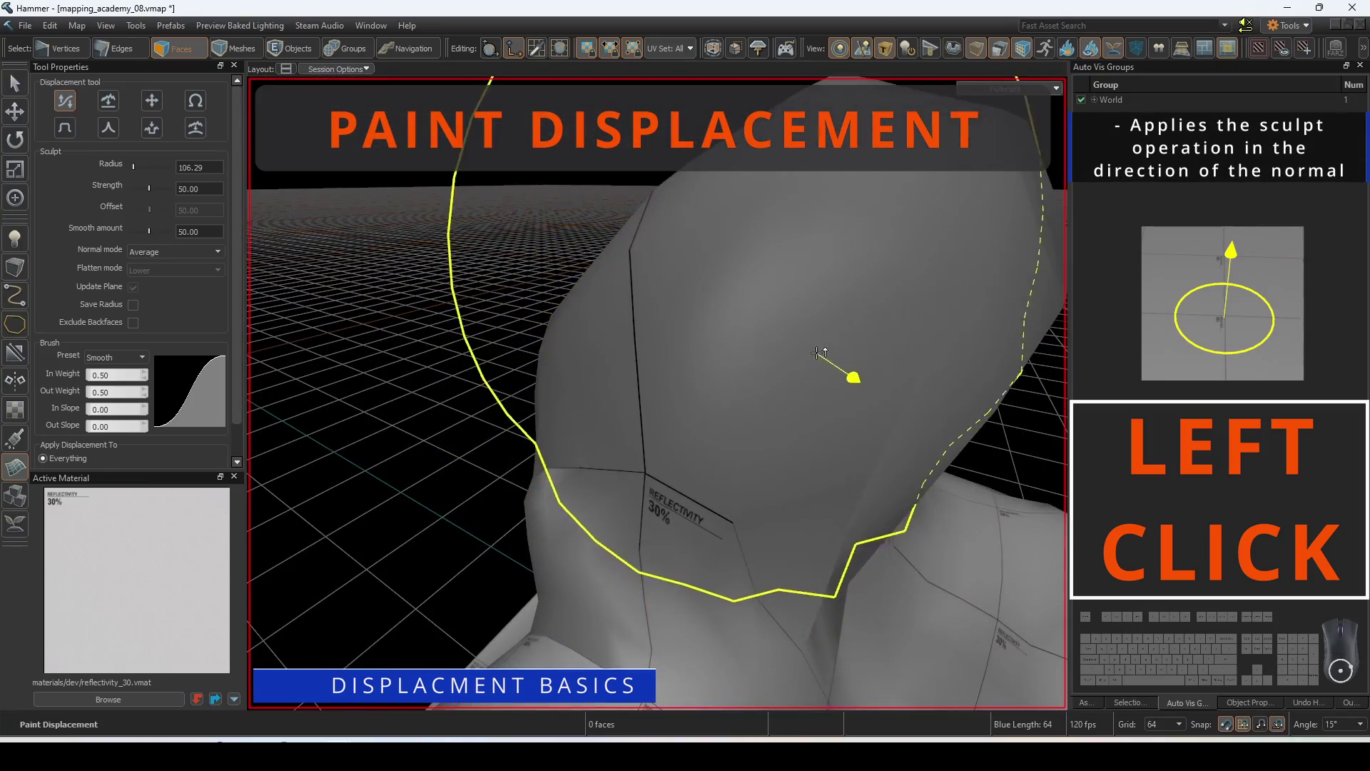
pyautogui.press('a')
pyautogui.moveTo(819, 359); pyautogui.dragTo(658, 393, button='right')
pyautogui.press('s')
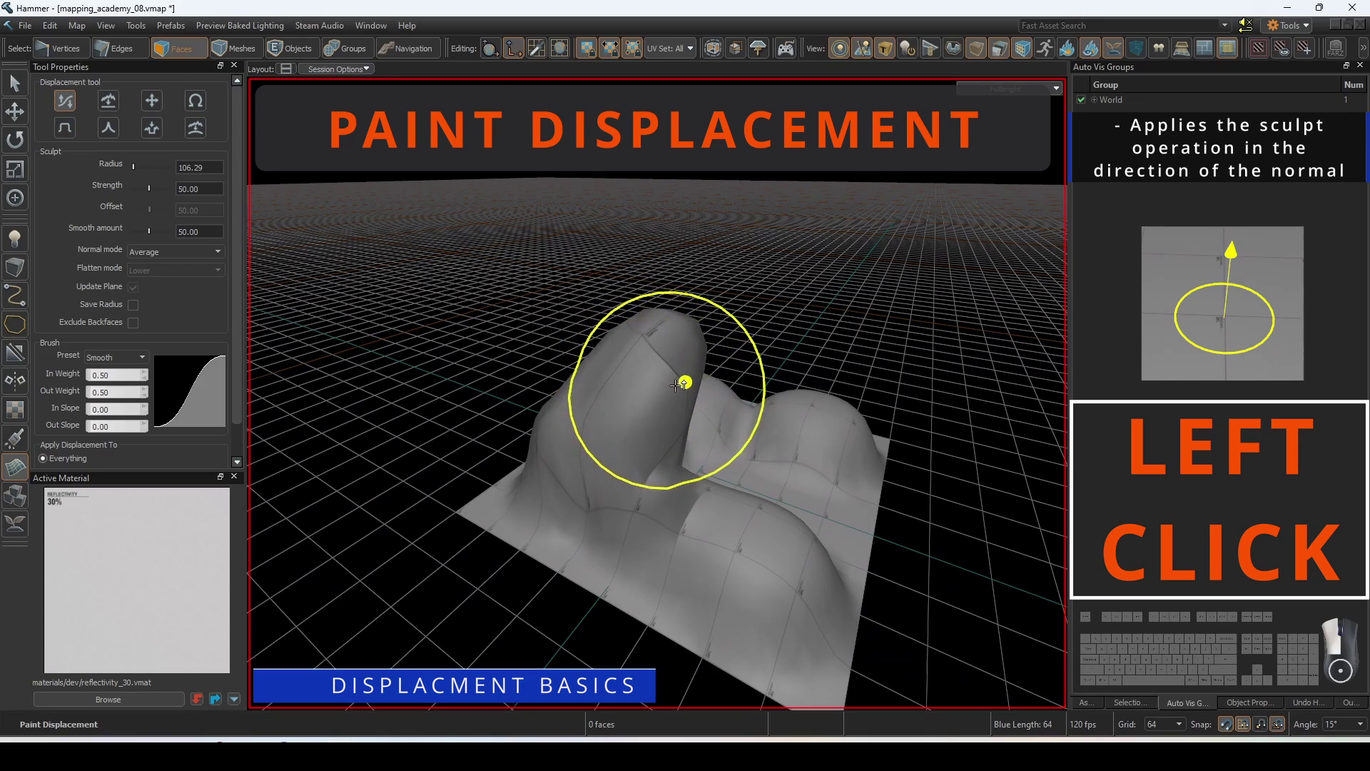
pyautogui.moveTo(692, 398); pyautogui.dragTo(697, 406, button='right')
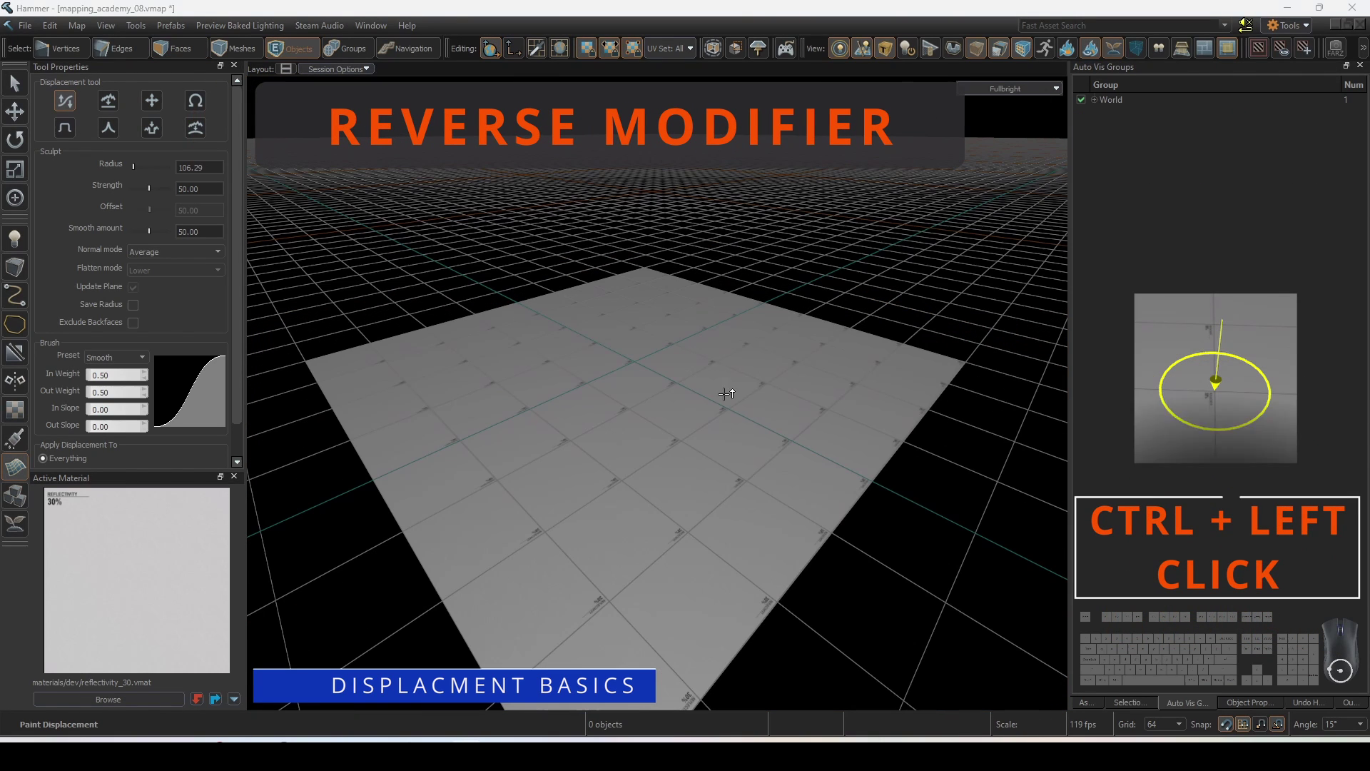
# Step: Raise a mound near the middle of the flat mesh and push the surface down with the reversed brush
pyautogui.keyDown('ctrl'); pyautogui.click(640, 365); pyautogui.keyUp('ctrl')
pyautogui.keyDown('ctrl'); pyautogui.moveTo(635, 360); pyautogui.dragTo(664, 361); pyautogui.keyUp('ctrl')
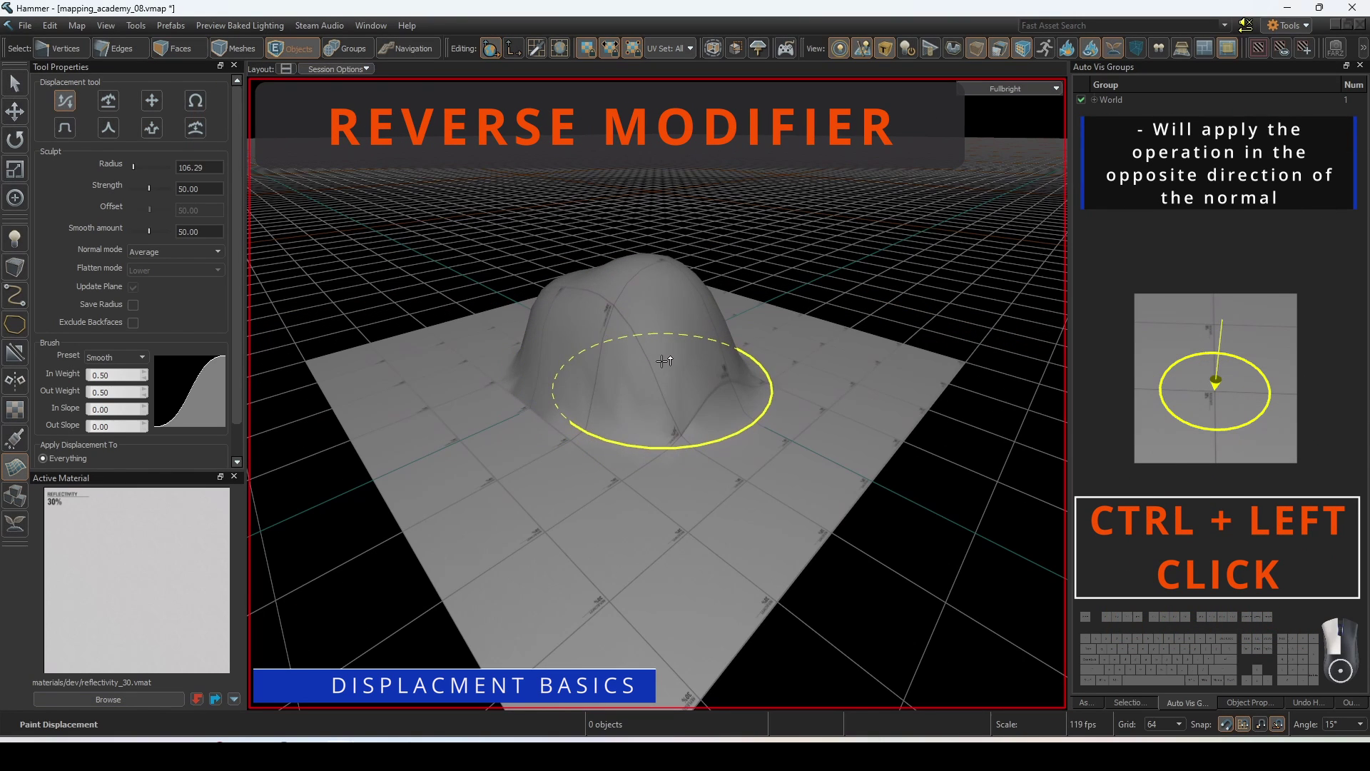
pyautogui.moveTo(542, 372)
pyautogui.keyDown('ctrl'); pyautogui.mouseDown()
pyautogui.moveTo(428, 350)
pyautogui.moveTo(520, 367)
pyautogui.moveTo(566, 459)
pyautogui.moveTo(645, 489)
pyautogui.moveTo(790, 381)
pyautogui.moveTo(769, 360)
pyautogui.mouseUp(); pyautogui.keyUp('ctrl')
pyautogui.moveTo(743, 422)
pyautogui.keyDown('ctrl'); pyautogui.mouseDown()
pyautogui.moveTo(603, 464)
pyautogui.moveTo(491, 441)
pyautogui.mouseUp(); pyautogui.keyUp('ctrl')
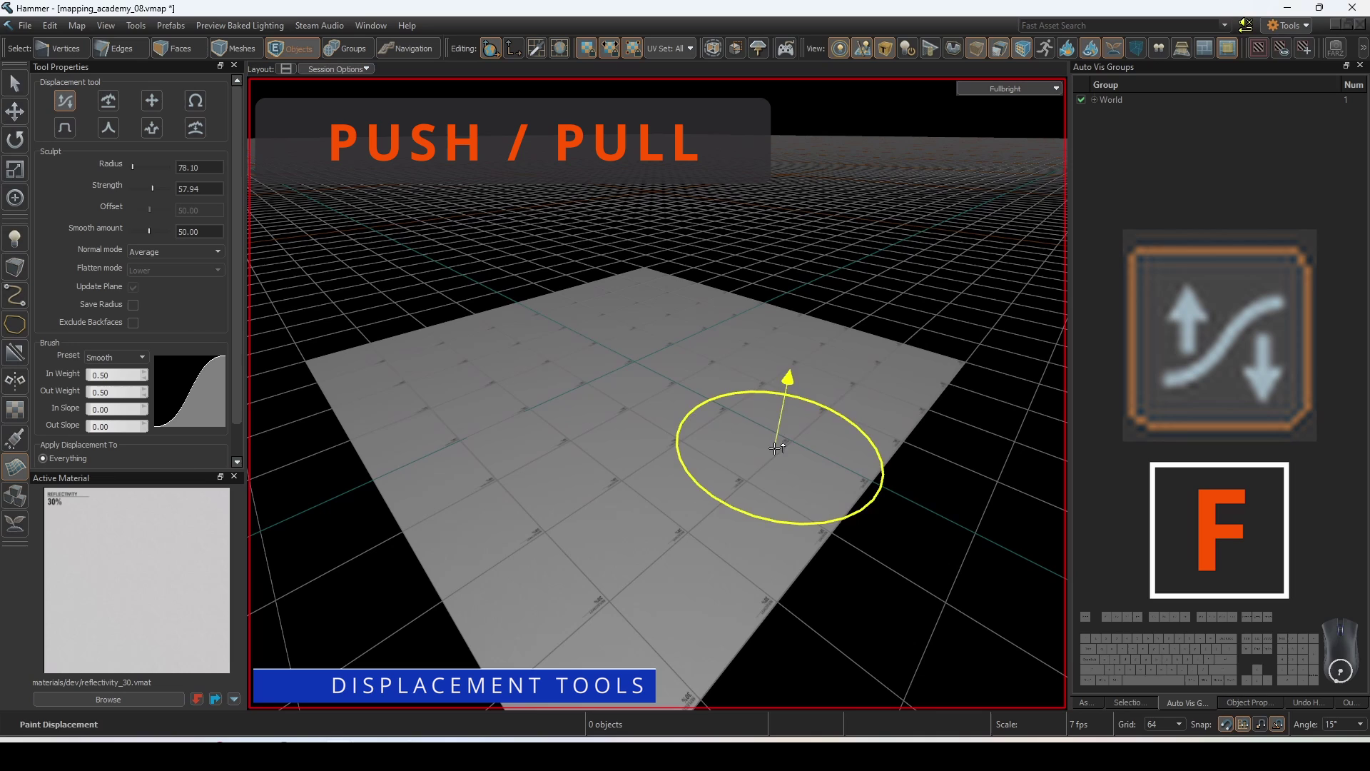
# Step: Raise several connected hills on the flat mesh with Push/Pull at radius 78.10 and strength 57.94
pyautogui.moveTo(809, 396)
pyautogui.mouseDown()
pyautogui.moveTo(710, 439)
pyautogui.moveTo(443, 429)
pyautogui.moveTo(412, 377)
pyautogui.mouseUp()
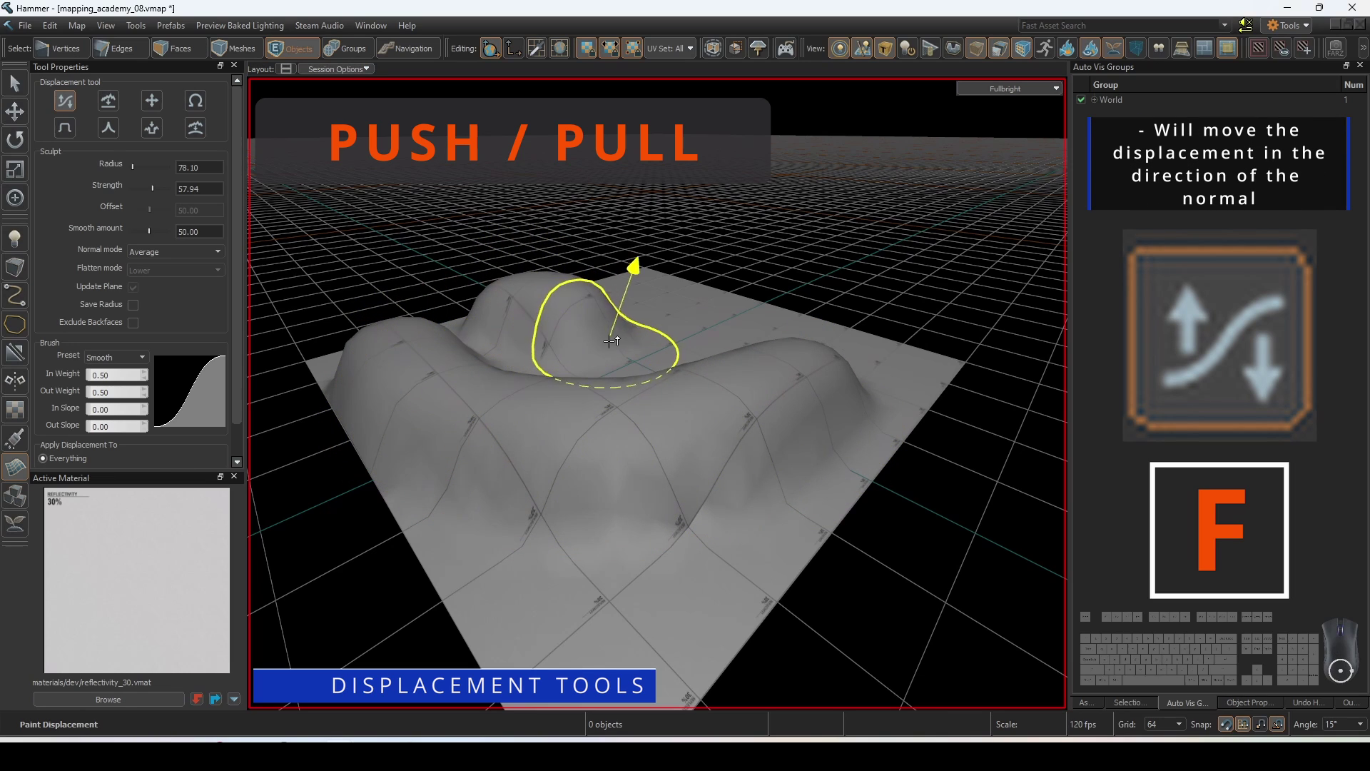
pyautogui.moveTo(632, 364)
pyautogui.mouseDown()
pyautogui.moveTo(596, 377)
pyautogui.moveTo(571, 342)
pyautogui.moveTo(640, 502)
pyautogui.mouseUp()
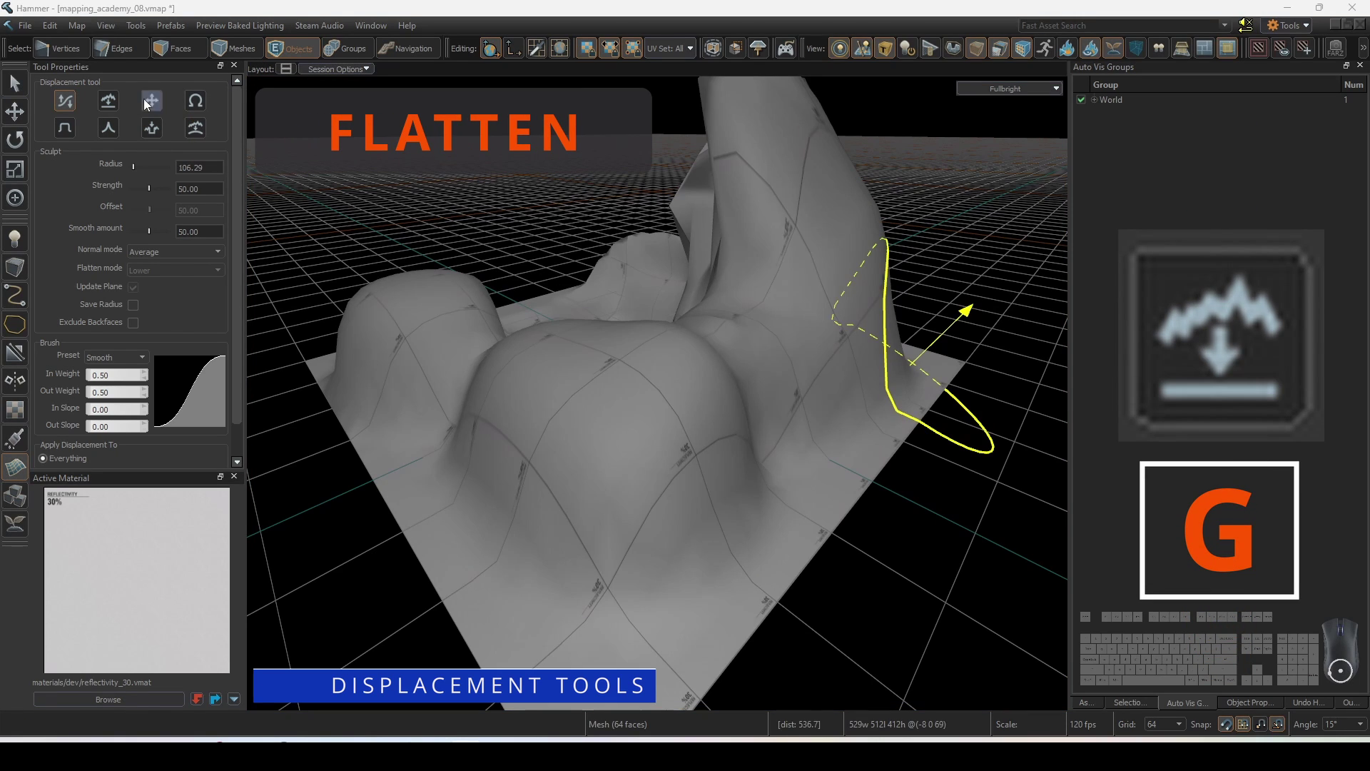
# Step: Flatten the front, rear and side hills with the Flatten brush using the Mouse down normal mode and Lower flatten mode
pyautogui.click(116, 106)
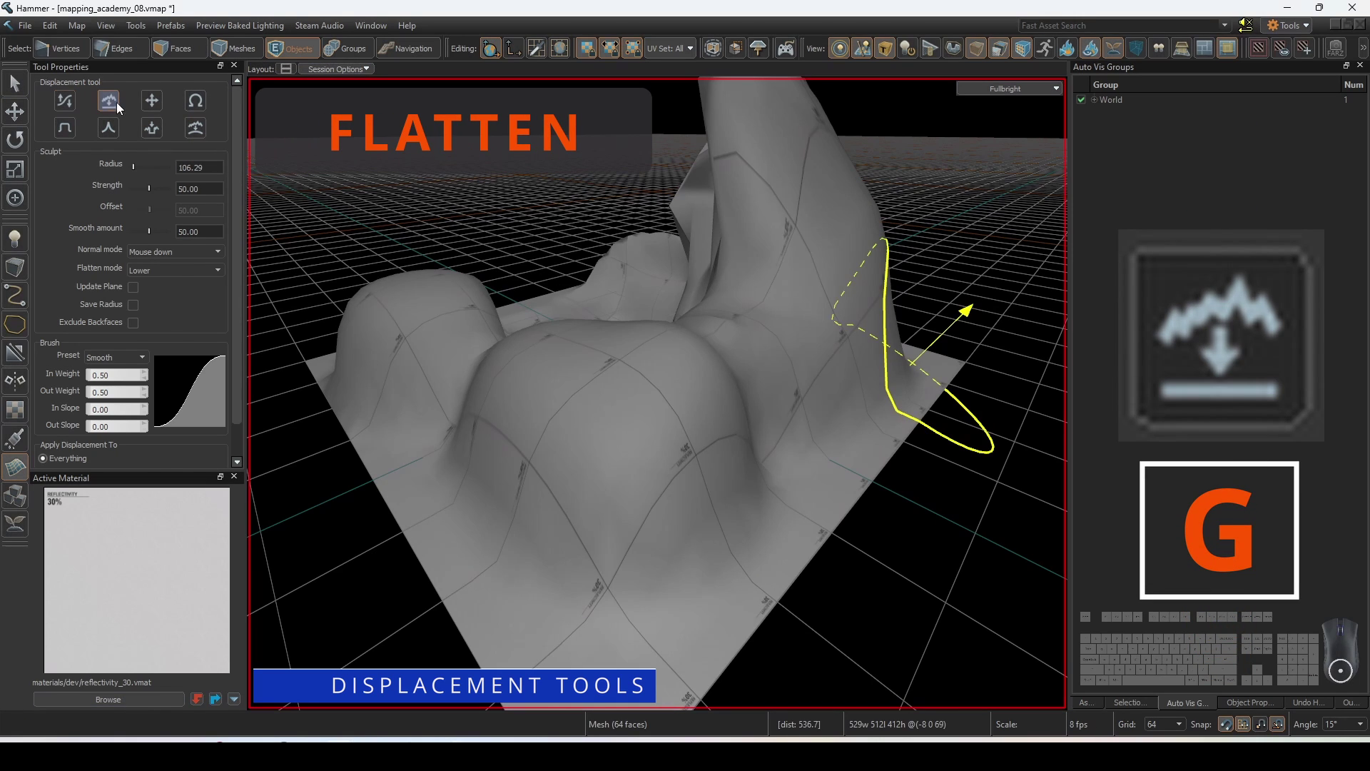
pyautogui.moveTo(578, 355)
pyautogui.mouseDown()
pyautogui.moveTo(596, 342)
pyautogui.moveTo(697, 352)
pyautogui.moveTo(795, 306)
pyautogui.moveTo(824, 225)
pyautogui.mouseUp()
pyautogui.moveTo(763, 142); pyautogui.dragTo(788, 211)
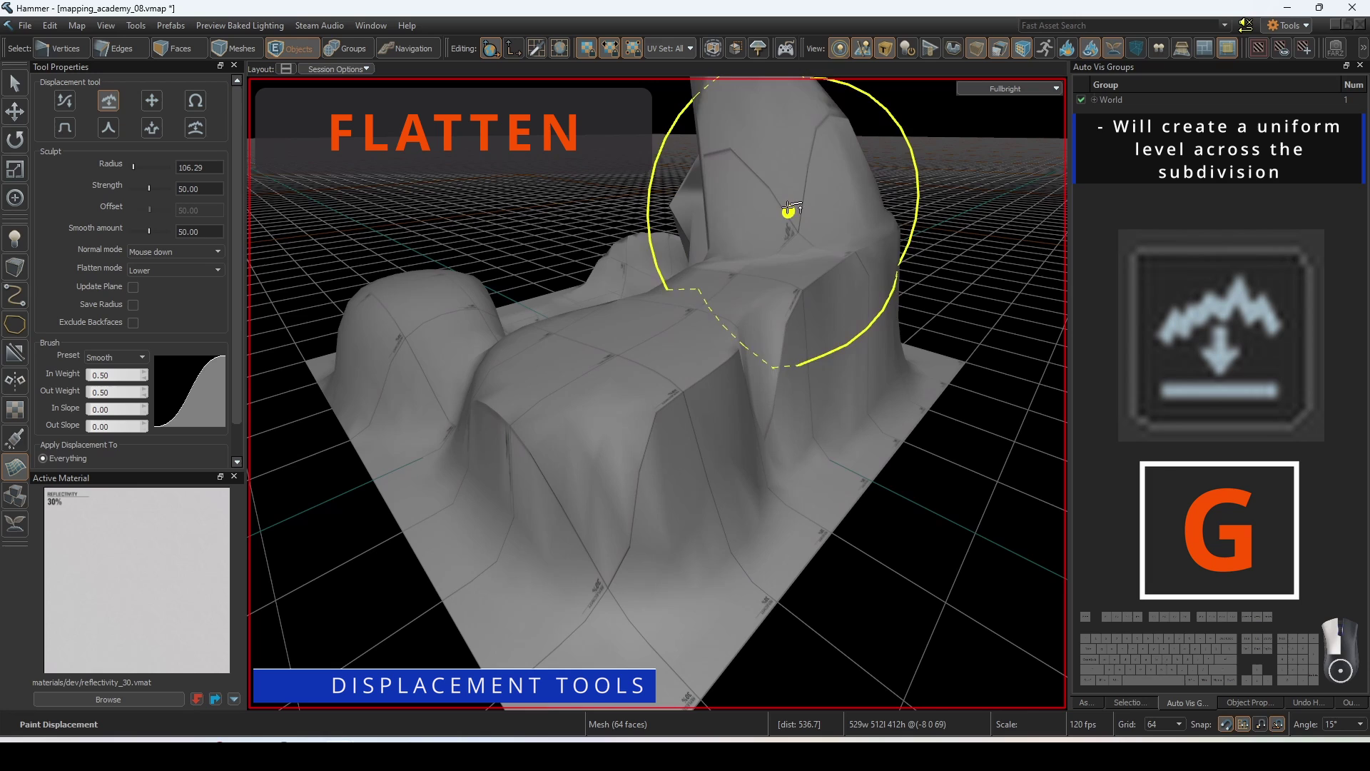
pyautogui.moveTo(486, 298); pyautogui.dragTo(402, 309)
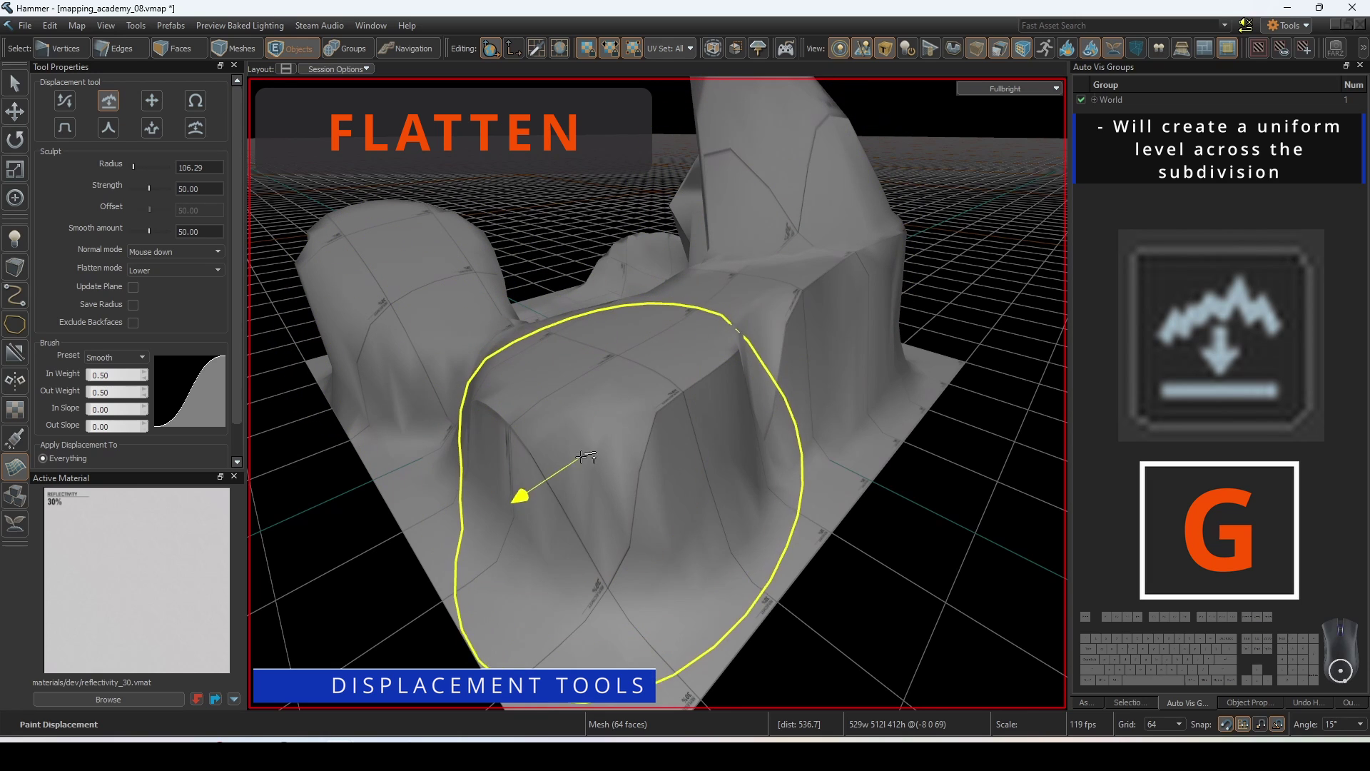
# Step: Level the foreground hills with the Flatten brush, and shift the side and rear hills sideways with the Move brush at strength 100
pyautogui.moveTo(585, 457)
pyautogui.mouseDown()
pyautogui.moveTo(649, 449)
pyautogui.moveTo(504, 412)
pyautogui.moveTo(542, 418)
pyautogui.moveTo(596, 383)
pyautogui.moveTo(550, 382)
pyautogui.moveTo(489, 336)
pyautogui.moveTo(645, 406)
pyautogui.moveTo(656, 352)
pyautogui.moveTo(813, 275)
pyautogui.moveTo(468, 243)
pyautogui.moveTo(404, 320)
pyautogui.moveTo(420, 325)
pyautogui.mouseUp()
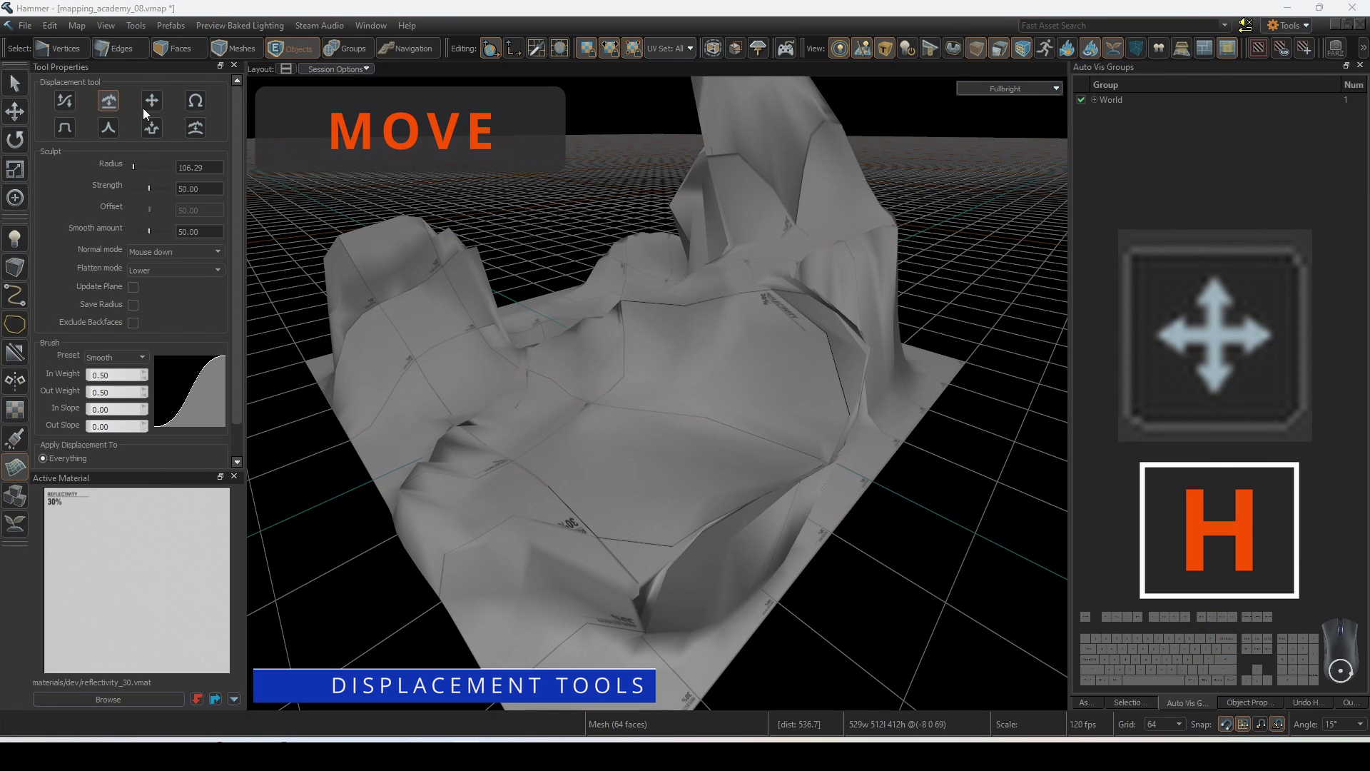
pyautogui.click(152, 102)
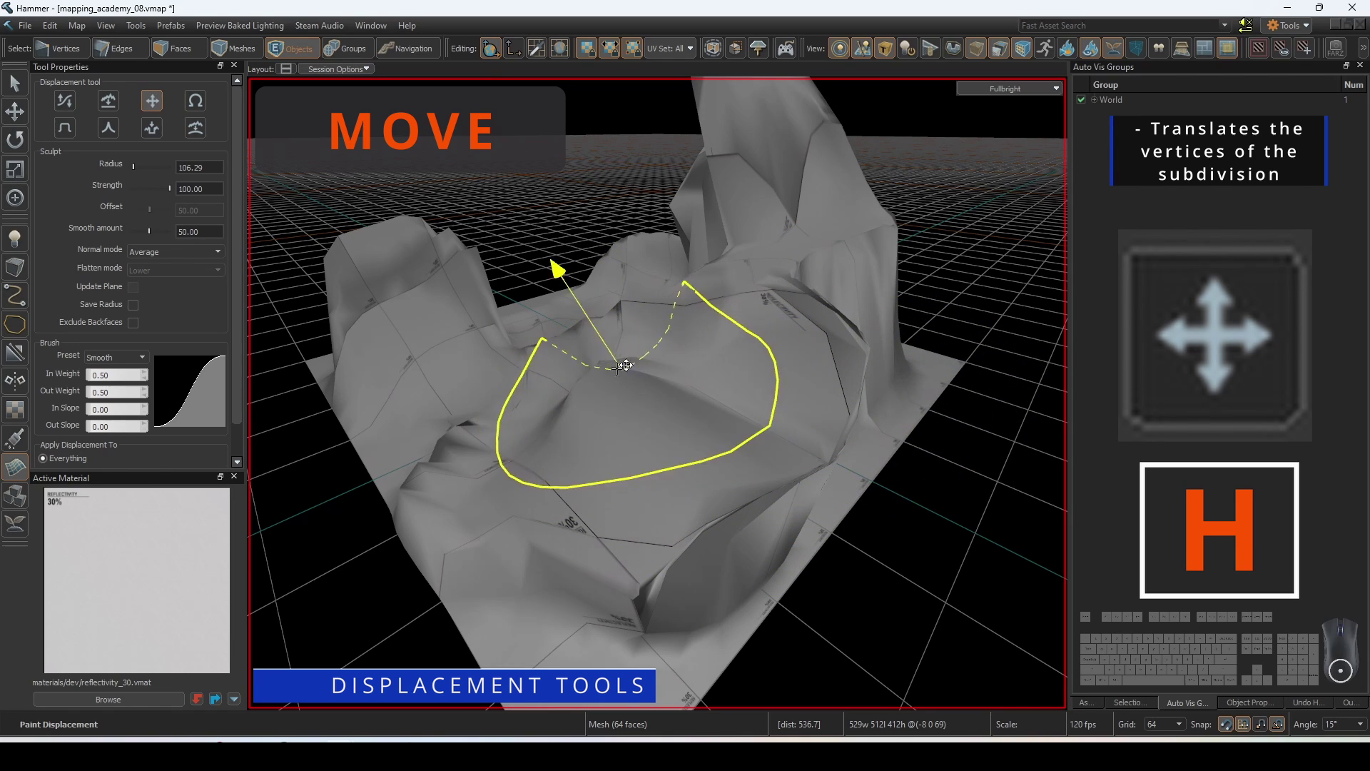
pyautogui.moveTo(449, 321)
pyautogui.mouseDown()
pyautogui.moveTo(428, 321)
pyautogui.moveTo(556, 346)
pyautogui.moveTo(564, 314)
pyautogui.mouseUp()
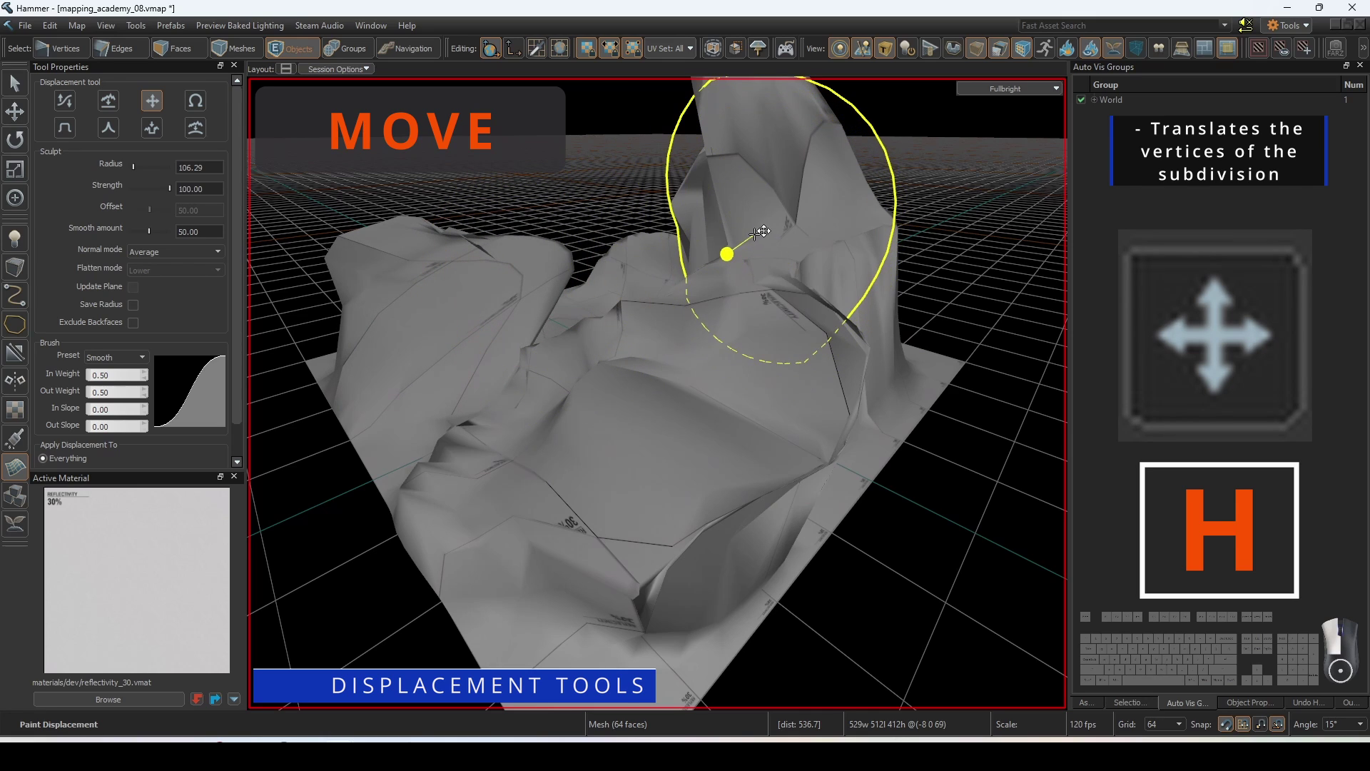
pyautogui.moveTo(760, 232); pyautogui.dragTo(673, 255)
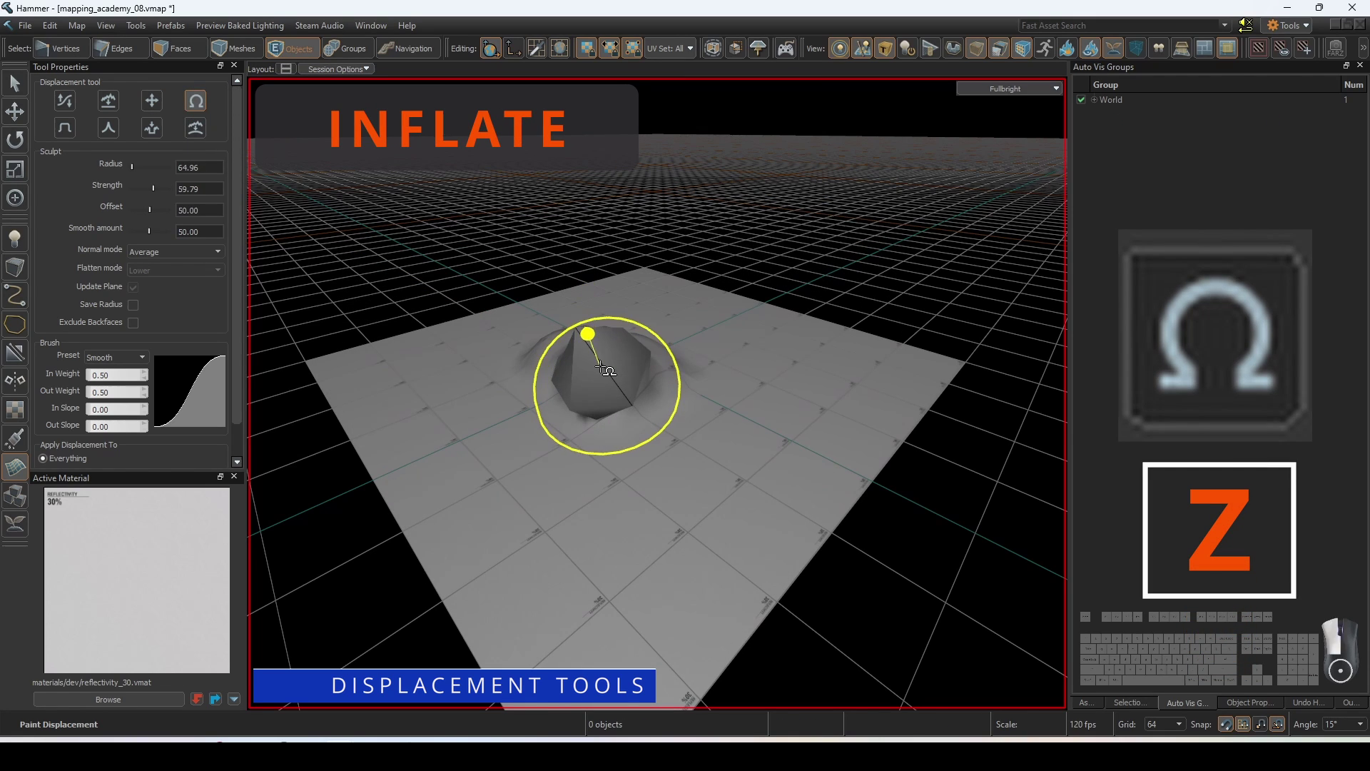
# Step: Balloon three separate spots on the flat mesh with the Inflate brush at radius 64.96, strength 59.79 and offset 50
pyautogui.moveTo(601, 367)
pyautogui.mouseDown()
pyautogui.moveTo(563, 368)
pyautogui.moveTo(647, 383)
pyautogui.mouseUp()
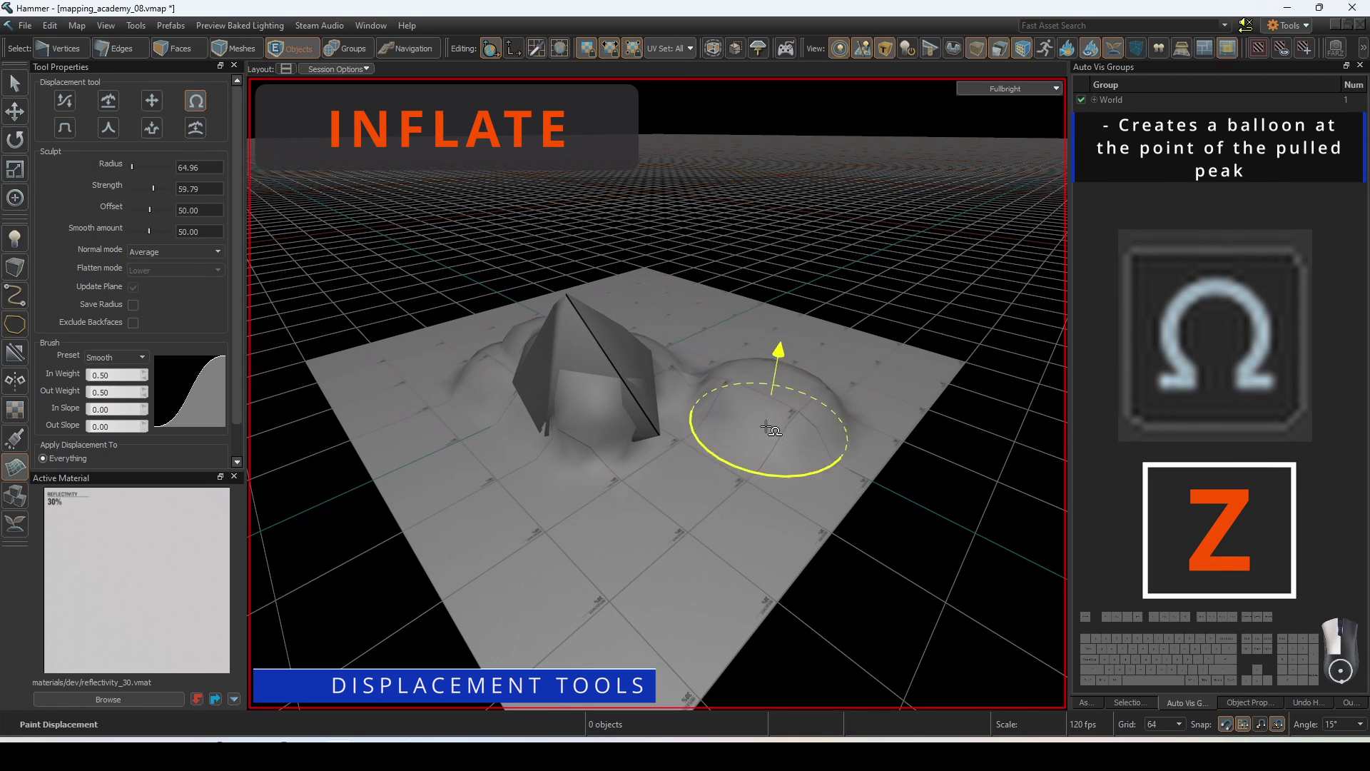
pyautogui.moveTo(769, 429); pyautogui.dragTo(782, 405)
pyautogui.click(420, 429)
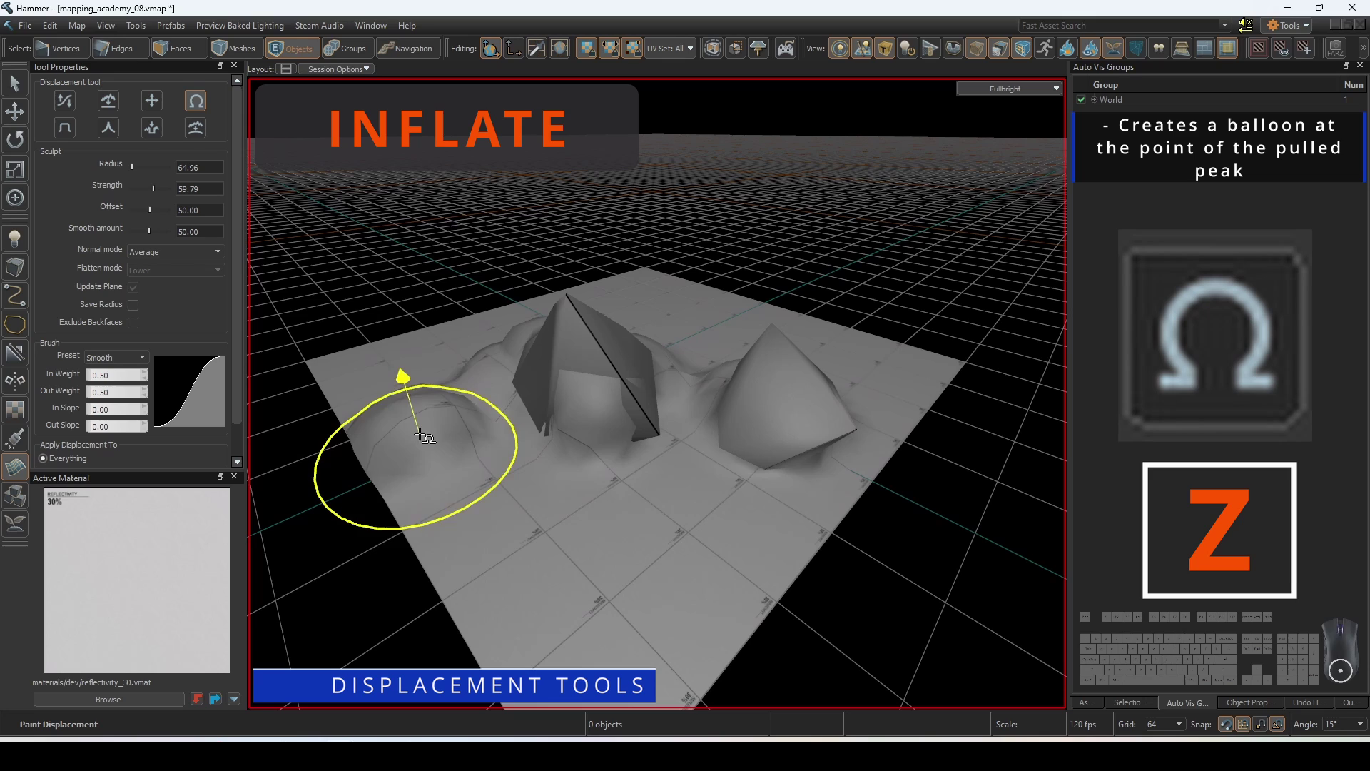
pyautogui.click(415, 429)
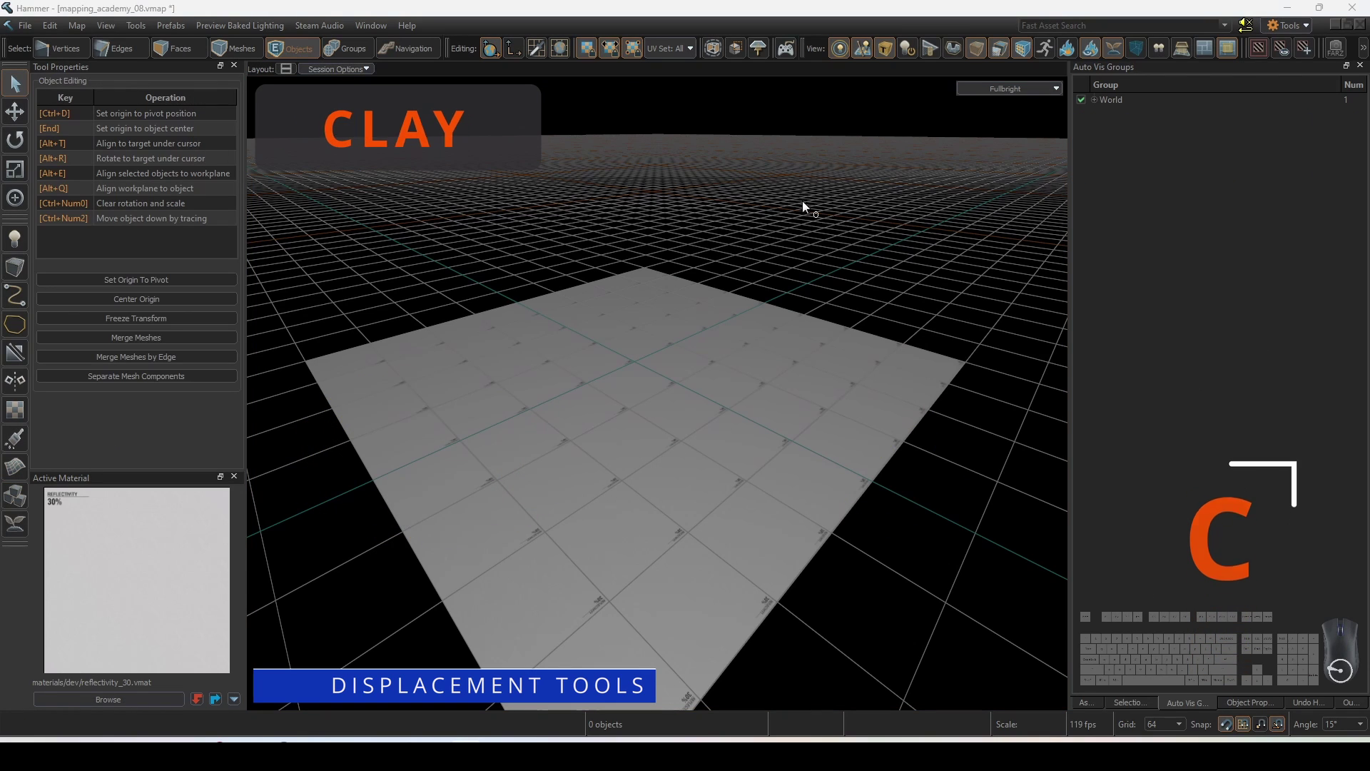
# Step: Build connected plateaus across the flat mesh with the Clay brush at radius 64.96 and strength 50
pyautogui.hotkey('shift', 'd')
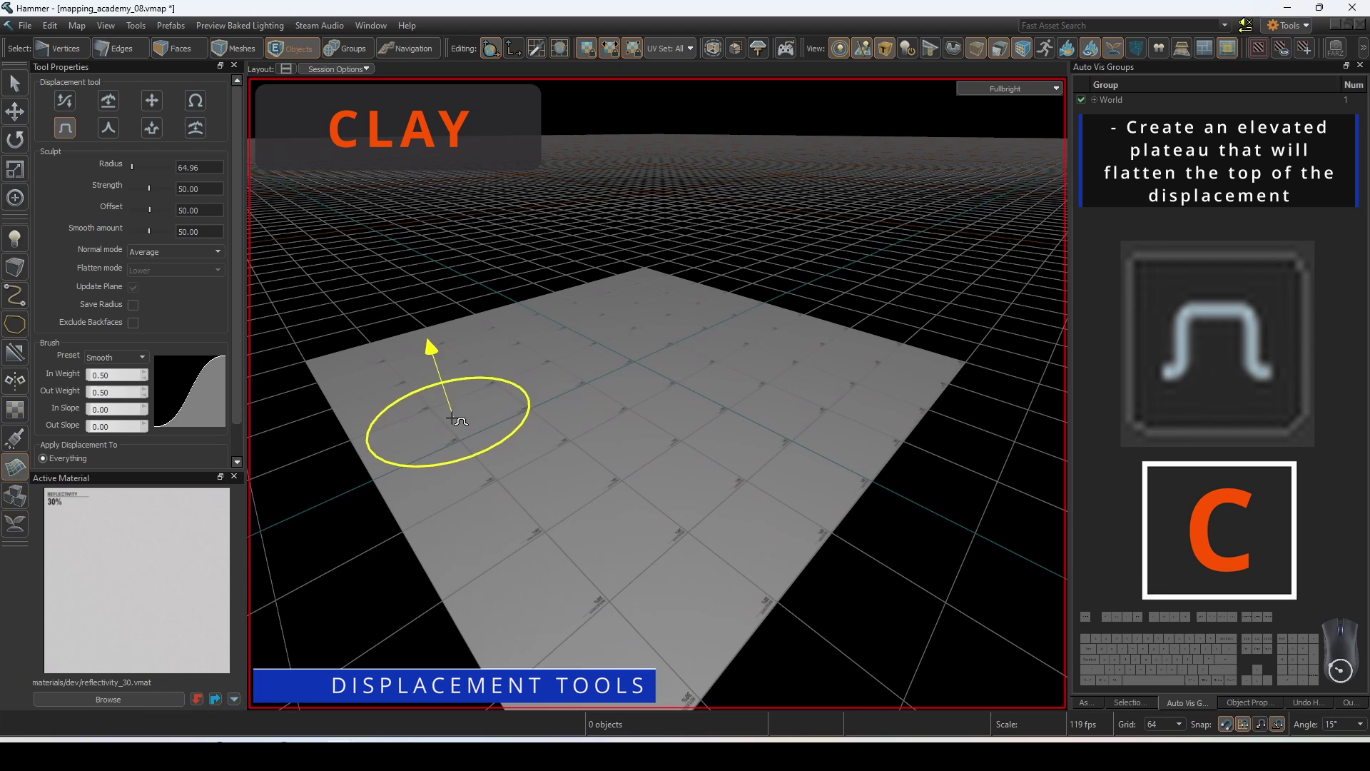
pyautogui.moveTo(457, 421)
pyautogui.mouseDown()
pyautogui.moveTo(562, 531)
pyautogui.moveTo(696, 501)
pyautogui.moveTo(804, 426)
pyautogui.moveTo(603, 562)
pyautogui.moveTo(646, 494)
pyautogui.moveTo(797, 426)
pyautogui.mouseUp()
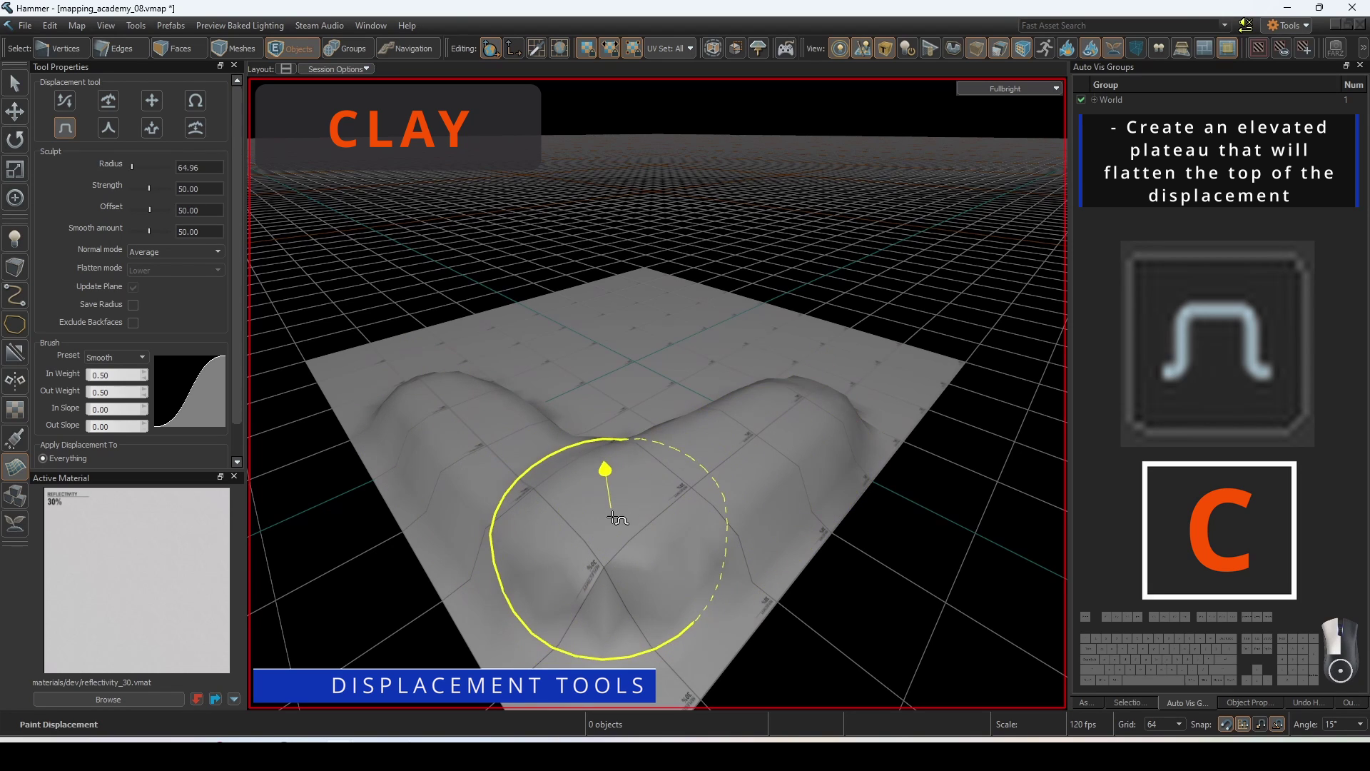
pyautogui.moveTo(612, 517)
pyautogui.mouseDown()
pyautogui.moveTo(522, 449)
pyautogui.moveTo(497, 382)
pyautogui.mouseUp()
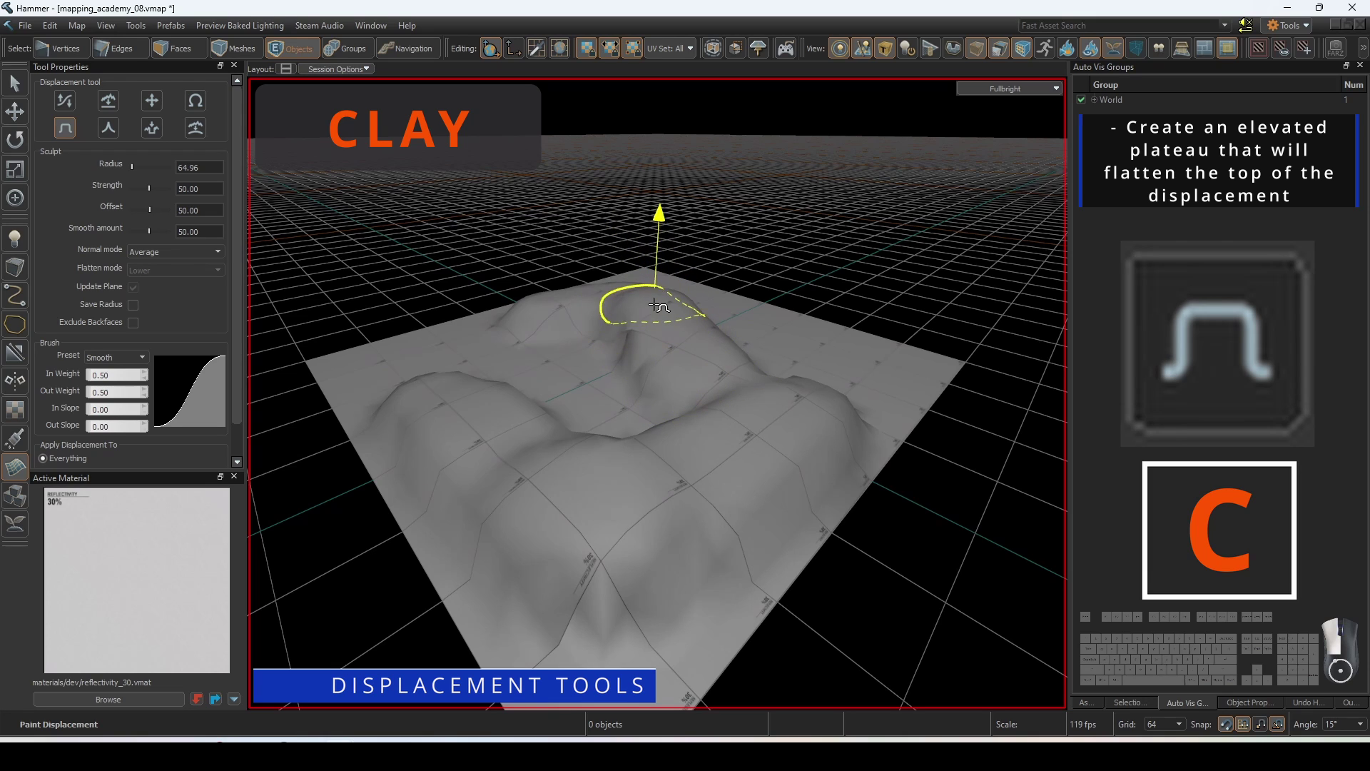
pyautogui.moveTo(739, 369); pyautogui.dragTo(704, 315)
pyautogui.moveTo(783, 383); pyautogui.dragTo(708, 458)
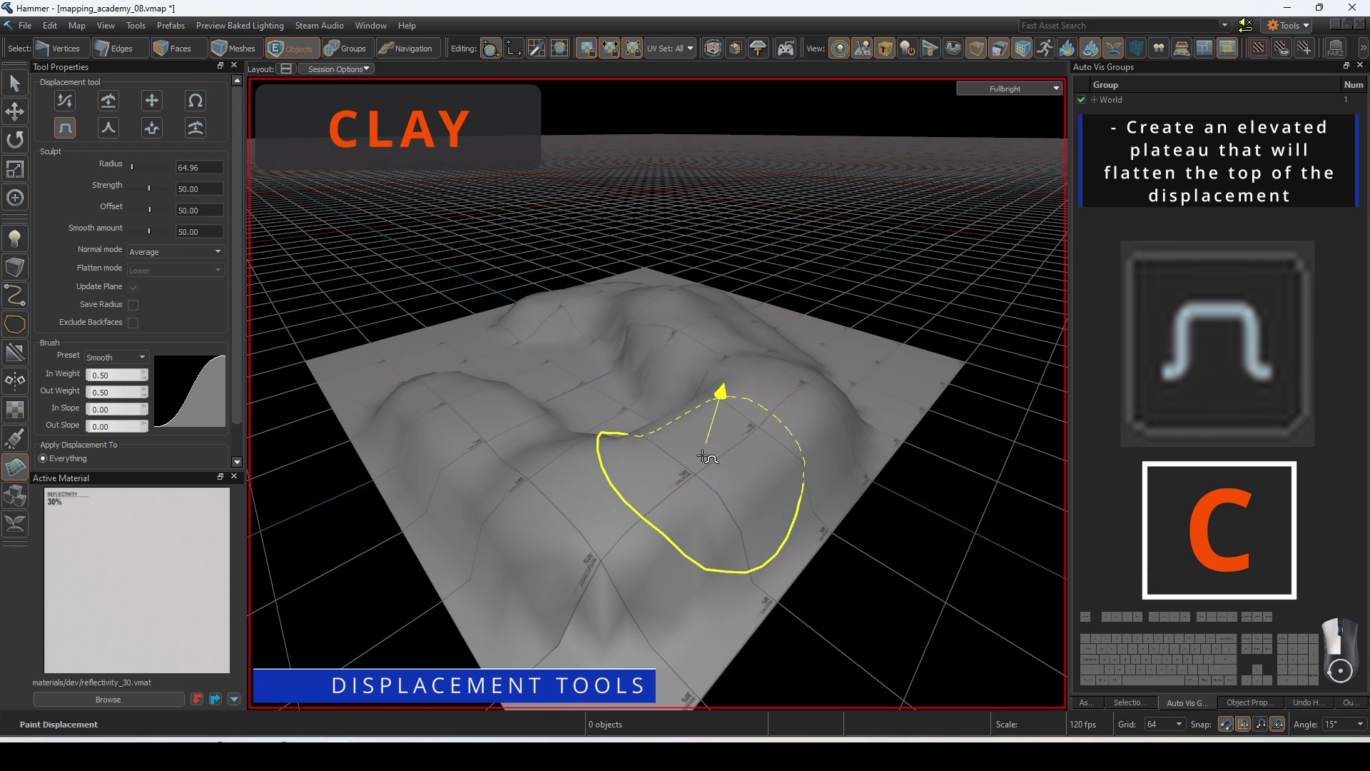
pyautogui.moveTo(758, 412)
pyautogui.mouseDown()
pyautogui.moveTo(725, 297)
pyautogui.moveTo(735, 321)
pyautogui.mouseUp()
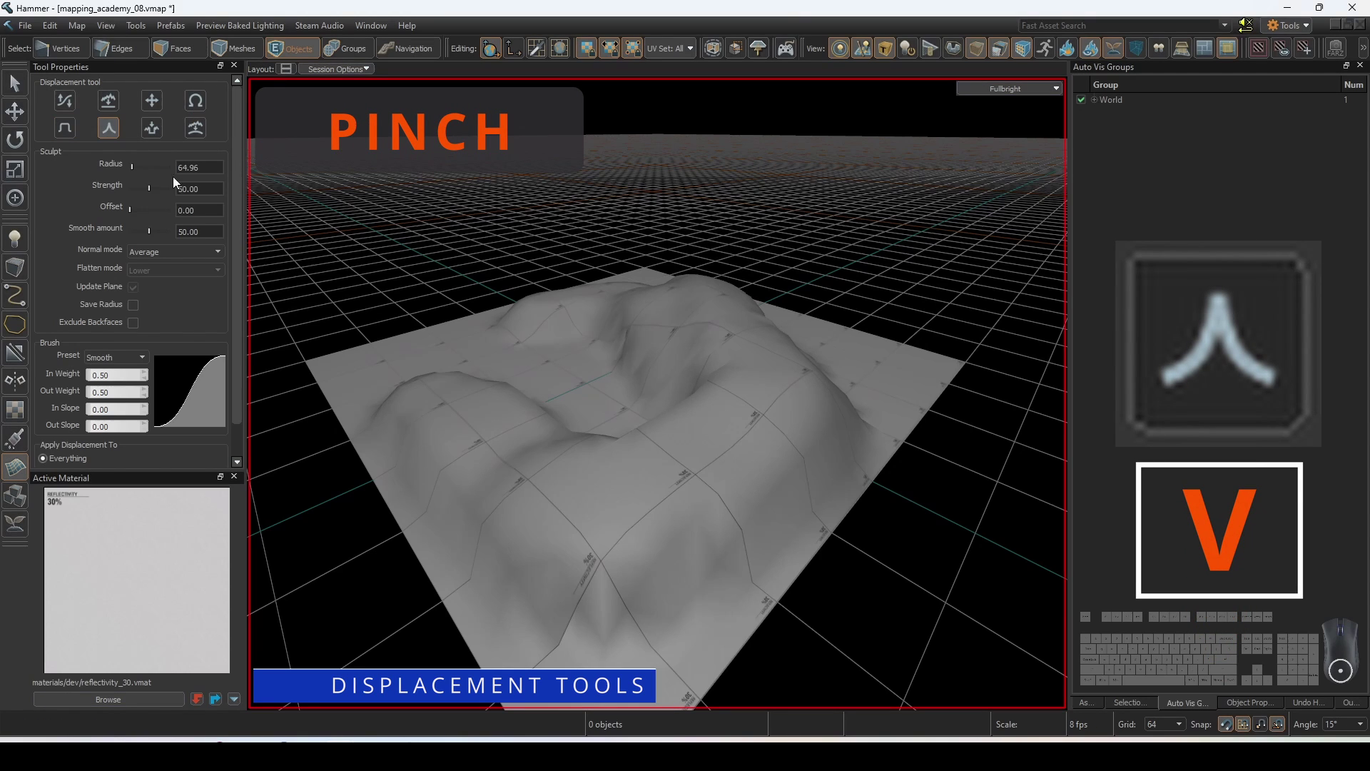
# Step: Pinch the front ridges into sharp creases at strength 50 and offset 0, and remove displacement from the creased area with the Erase brush
pyautogui.moveTo(476, 407)
pyautogui.mouseDown()
pyautogui.moveTo(578, 490)
pyautogui.moveTo(635, 491)
pyautogui.moveTo(763, 443)
pyautogui.moveTo(828, 400)
pyautogui.moveTo(748, 377)
pyautogui.moveTo(712, 392)
pyautogui.moveTo(687, 428)
pyautogui.moveTo(627, 437)
pyautogui.moveTo(708, 369)
pyautogui.moveTo(633, 462)
pyautogui.moveTo(763, 414)
pyautogui.moveTo(785, 386)
pyautogui.mouseUp()
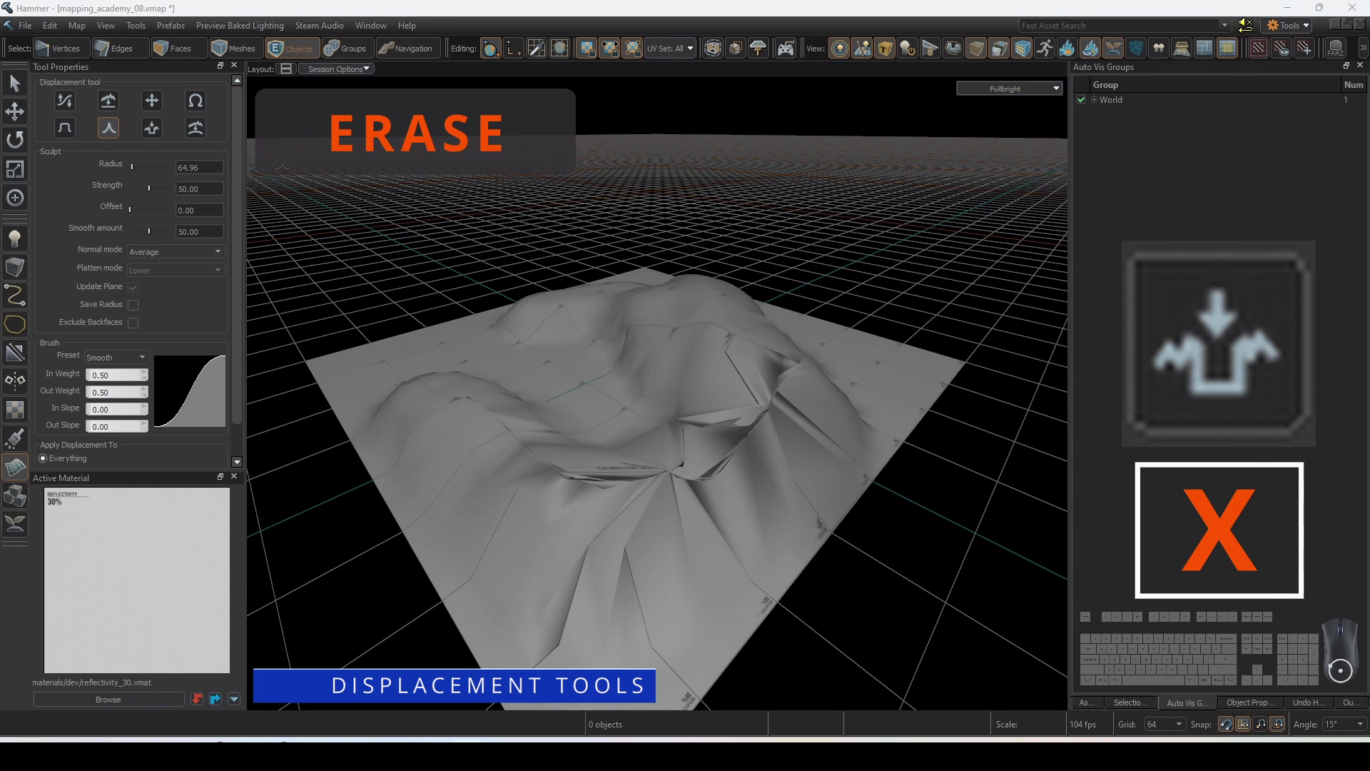
pyautogui.click(151, 128)
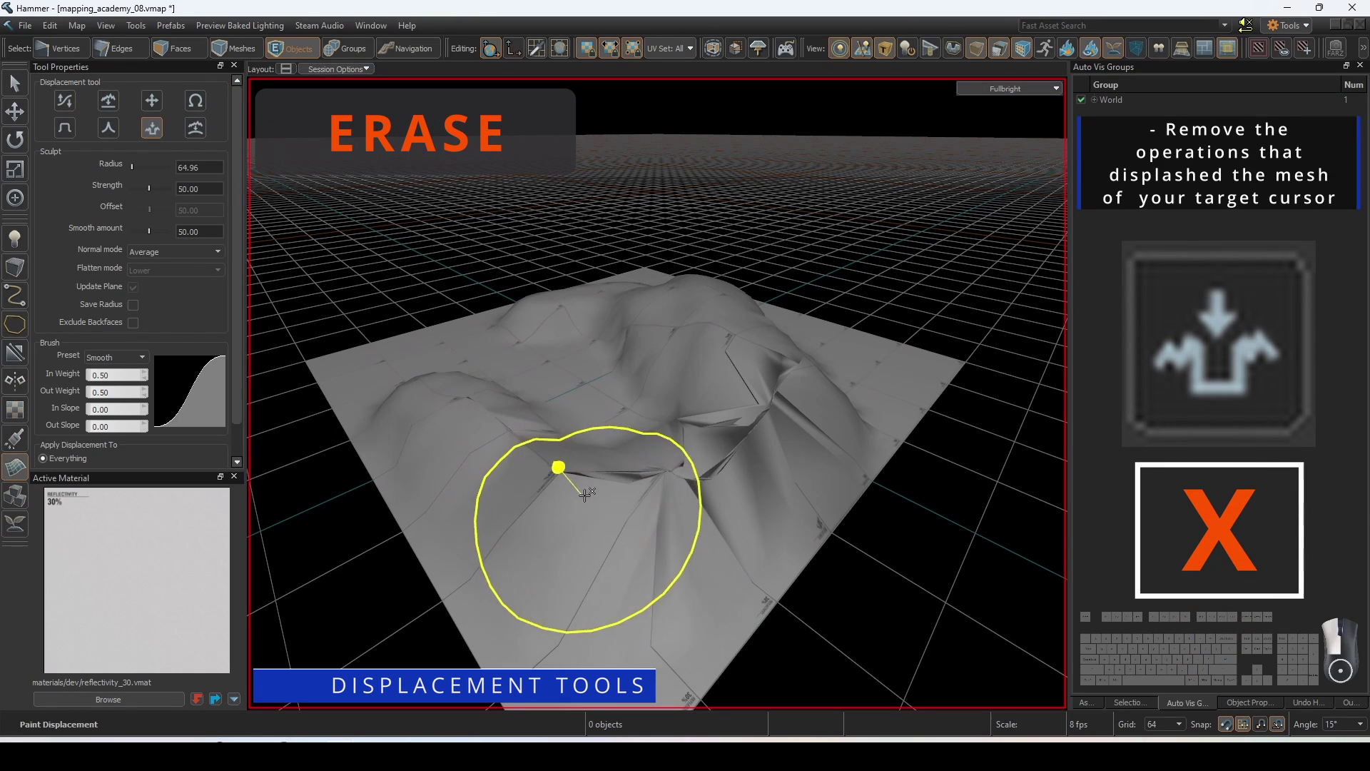
pyautogui.moveTo(671, 491)
pyautogui.mouseDown()
pyautogui.moveTo(780, 437)
pyautogui.moveTo(685, 483)
pyautogui.moveTo(605, 499)
pyautogui.moveTo(681, 471)
pyautogui.moveTo(785, 367)
pyautogui.moveTo(743, 314)
pyautogui.moveTo(714, 421)
pyautogui.moveTo(582, 492)
pyautogui.moveTo(689, 485)
pyautogui.moveTo(575, 464)
pyautogui.mouseUp()
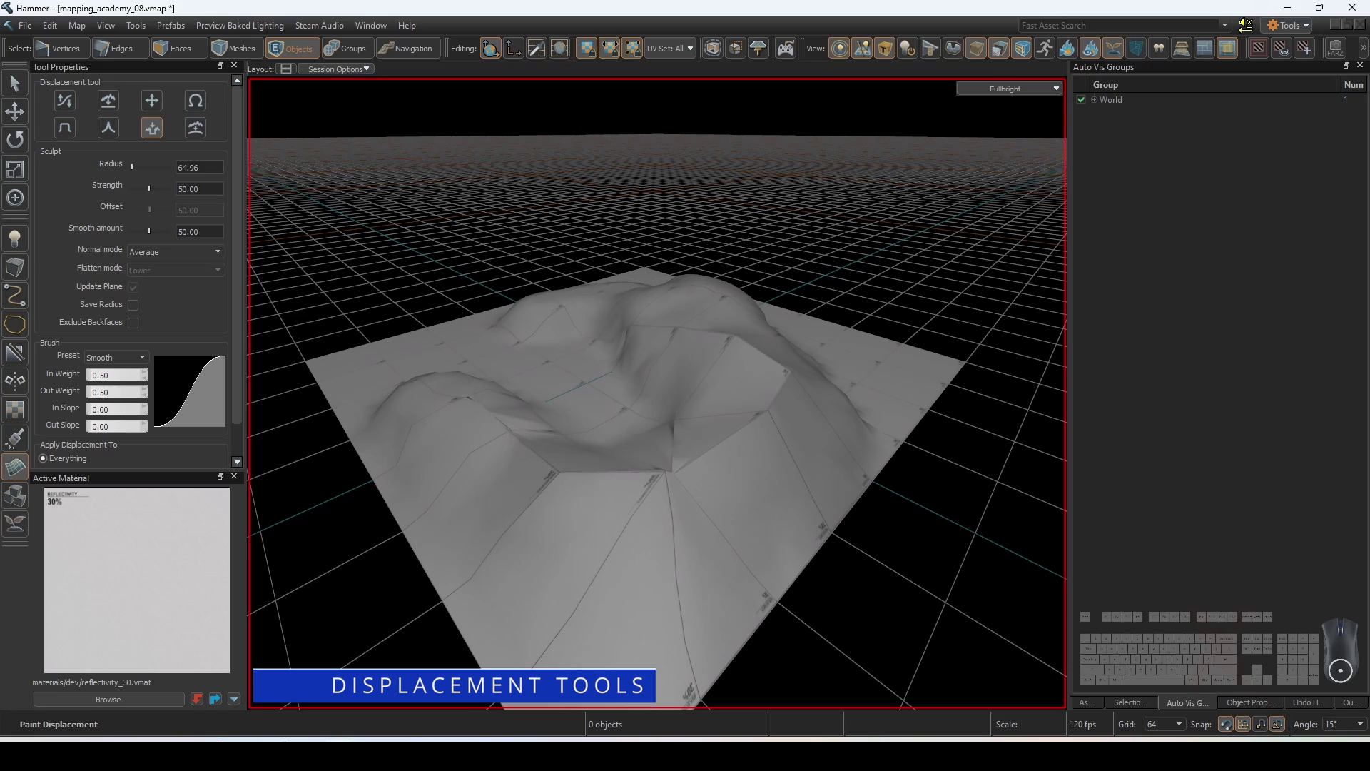
# Step: Soften the front, side and rear hills with the Smooth brush
pyautogui.click(196, 128)
pyautogui.moveTo(507, 436)
pyautogui.mouseDown()
pyautogui.moveTo(538, 464)
pyautogui.moveTo(657, 489)
pyautogui.moveTo(757, 442)
pyautogui.moveTo(740, 347)
pyautogui.moveTo(585, 322)
pyautogui.moveTo(700, 297)
pyautogui.moveTo(786, 361)
pyautogui.moveTo(842, 376)
pyautogui.moveTo(705, 285)
pyautogui.mouseUp()
pyautogui.moveTo(574, 300)
pyautogui.mouseDown()
pyautogui.moveTo(413, 443)
pyautogui.moveTo(649, 603)
pyautogui.moveTo(621, 378)
pyautogui.mouseUp()
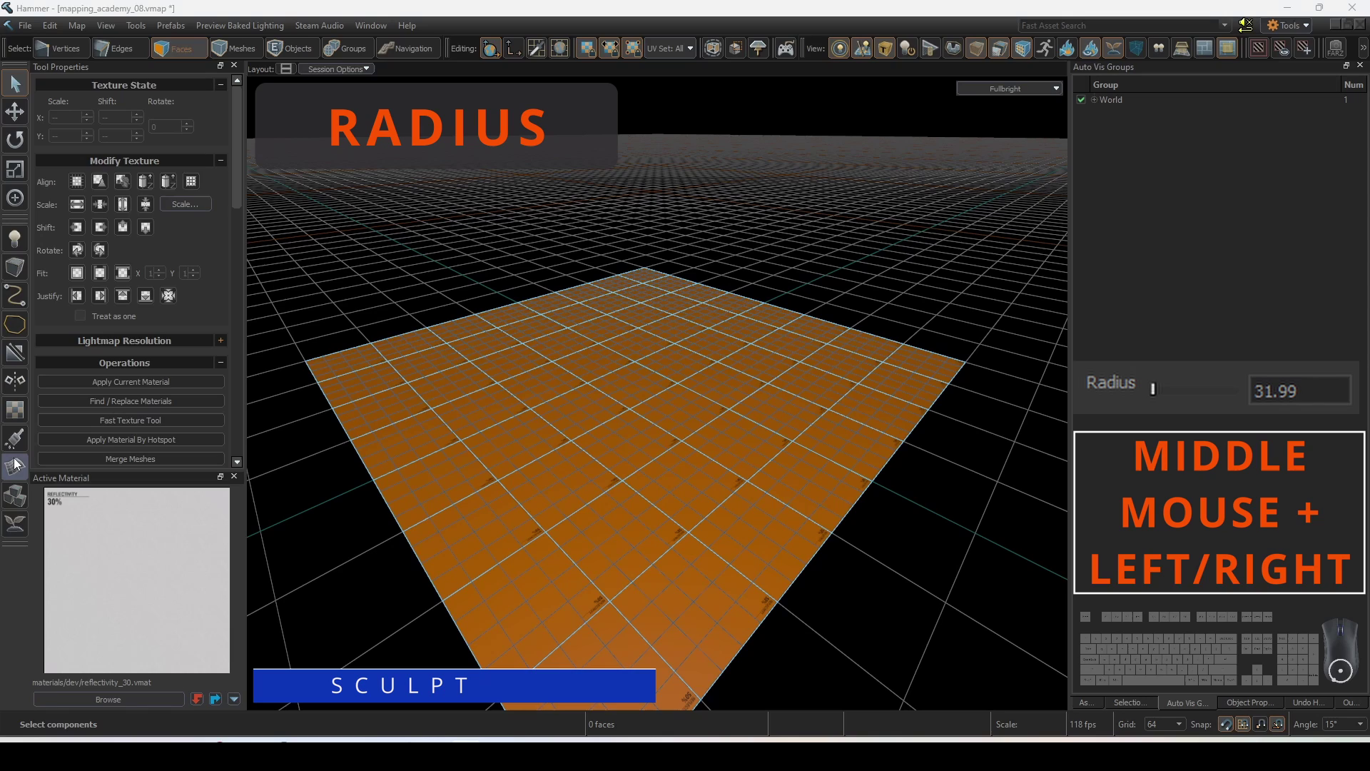
# Step: Raise separate ridges on the flat mesh with Push/Pull at strength 49, using different brush radii such as 60.27 and 92.35
pyautogui.click(14, 465)
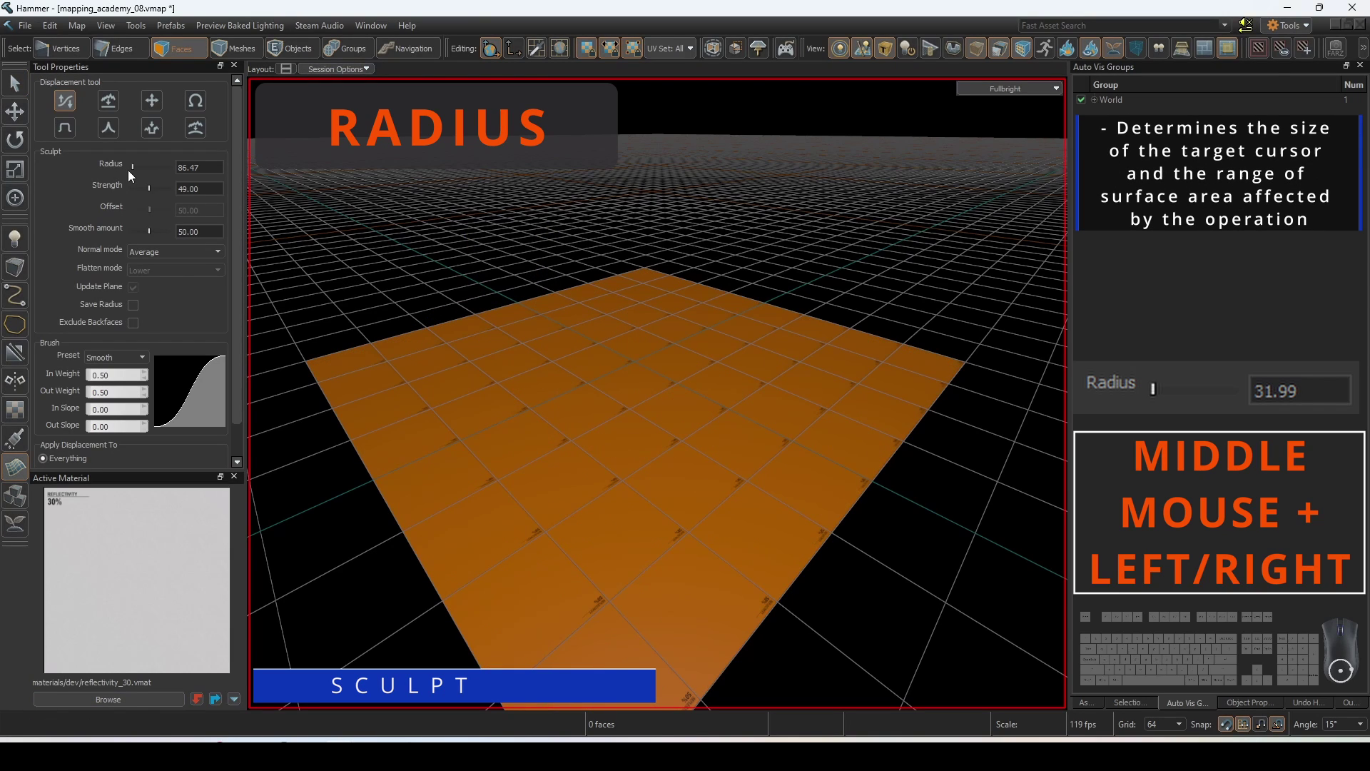
pyautogui.moveTo(132, 167); pyautogui.dragTo(142, 167)
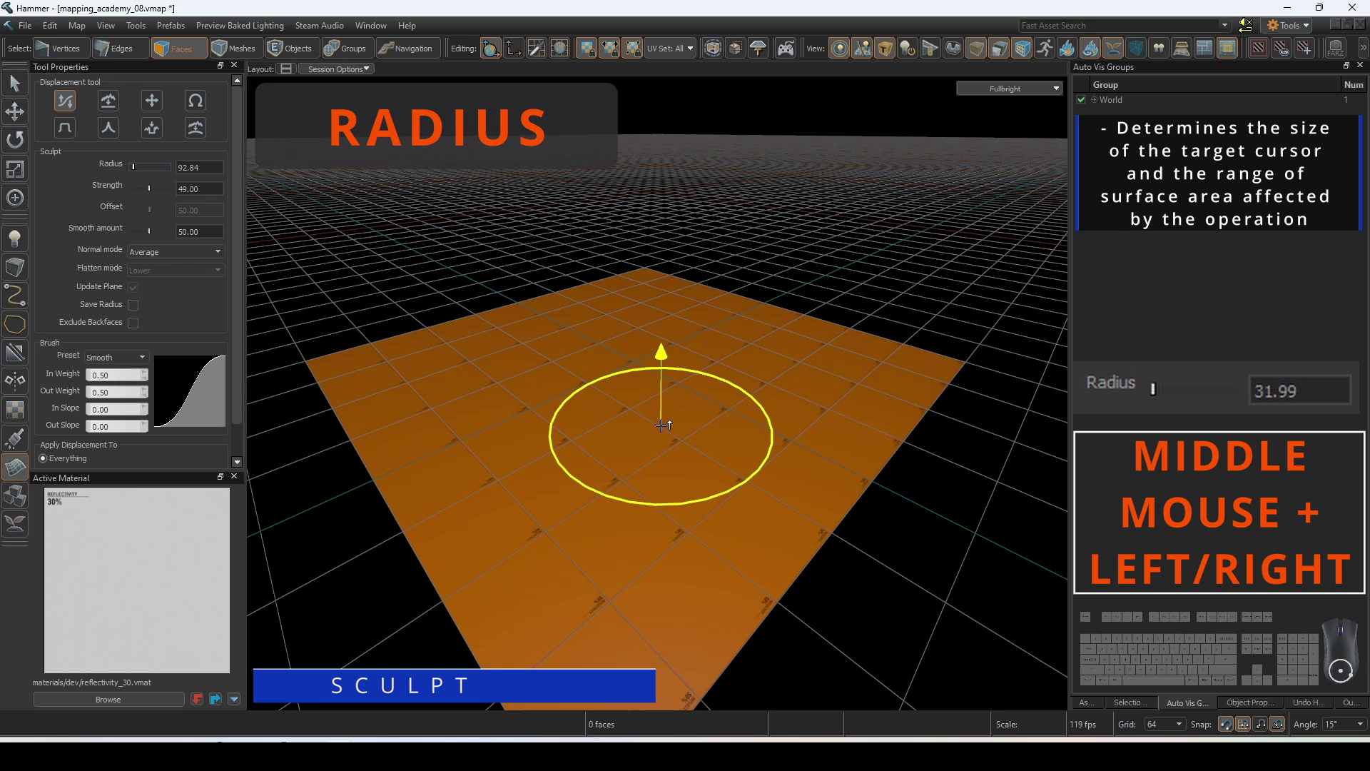
pyautogui.moveTo(658, 422)
pyautogui.mouseDown(button='middle')
pyautogui.moveTo(721, 423)
pyautogui.moveTo(628, 422)
pyautogui.mouseUp(button='middle')
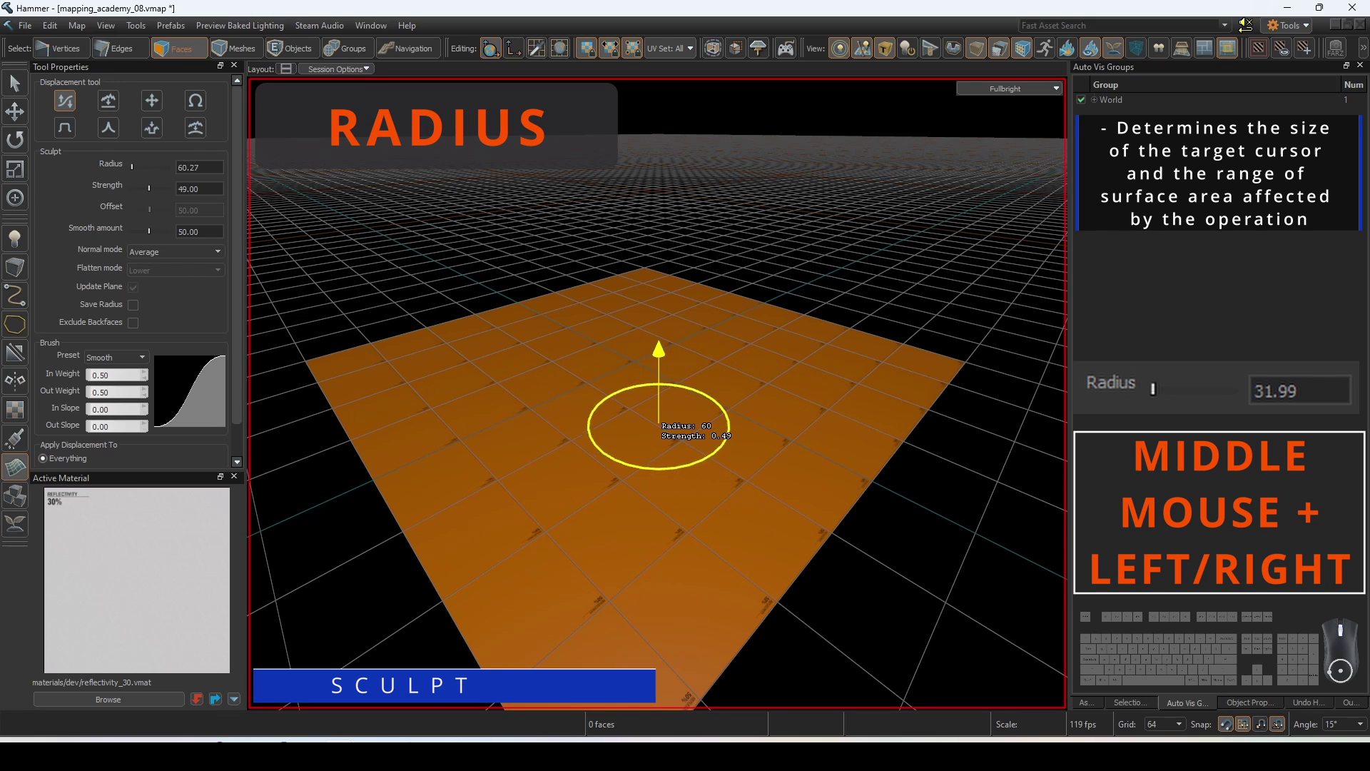
pyautogui.moveTo(614, 488)
pyautogui.mouseDown()
pyautogui.moveTo(642, 503)
pyautogui.moveTo(735, 463)
pyautogui.mouseUp()
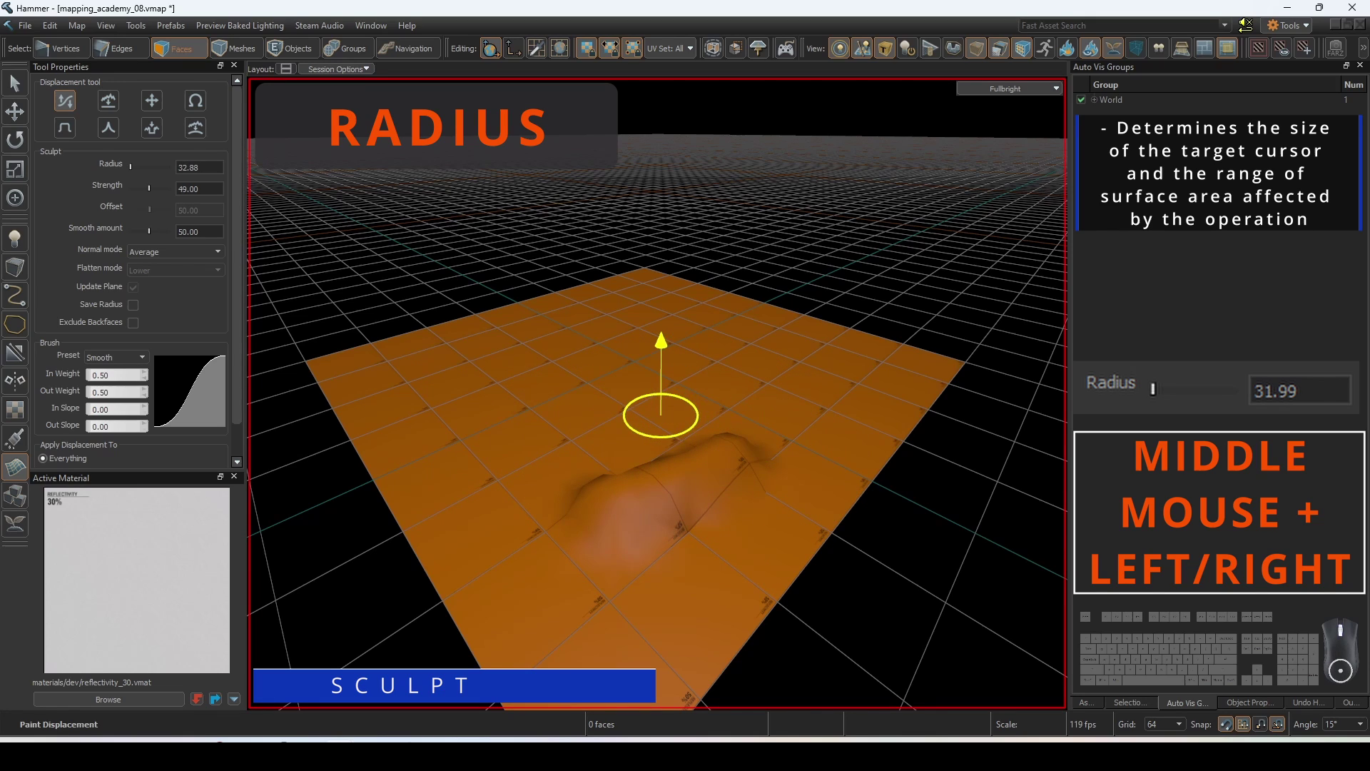
pyautogui.moveTo(639, 350); pyautogui.dragTo(508, 384)
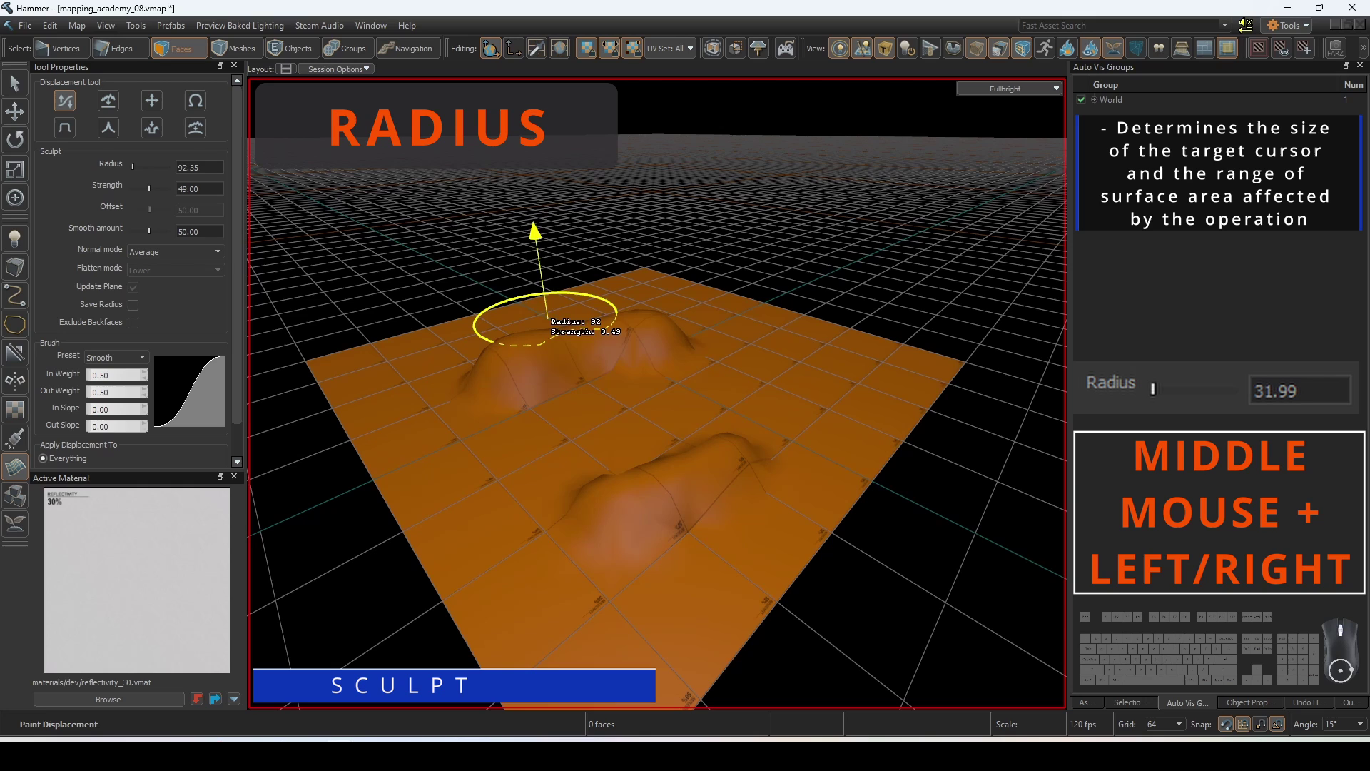
pyautogui.moveTo(771, 386)
pyautogui.mouseDown()
pyautogui.moveTo(764, 321)
pyautogui.moveTo(719, 290)
pyautogui.mouseUp()
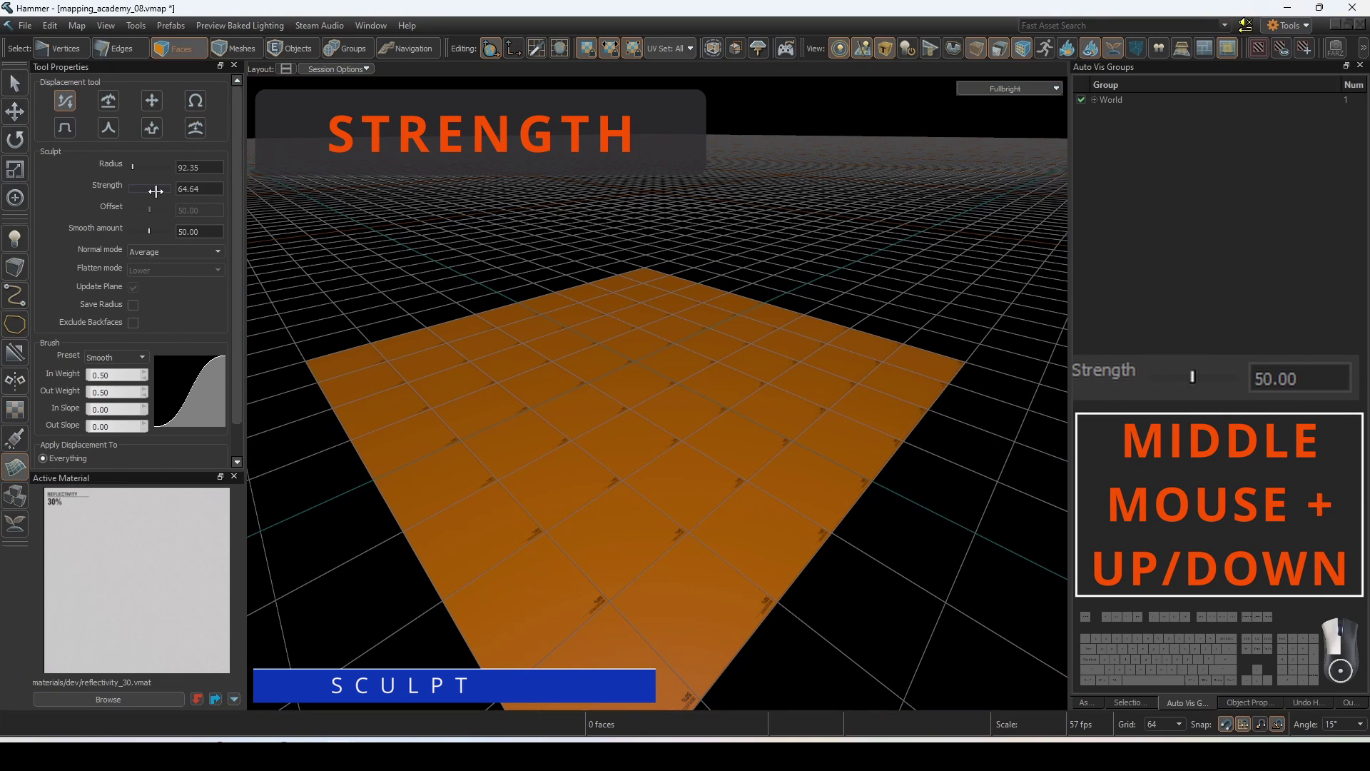
# Step: Try raising a large hill in the middle of the mesh at different Push/Pull strengths, and undo the sculpting
pyautogui.moveTo(155, 192); pyautogui.dragTo(159, 191)
pyautogui.moveTo(627, 421); pyautogui.dragTo(627, 385, button='middle')
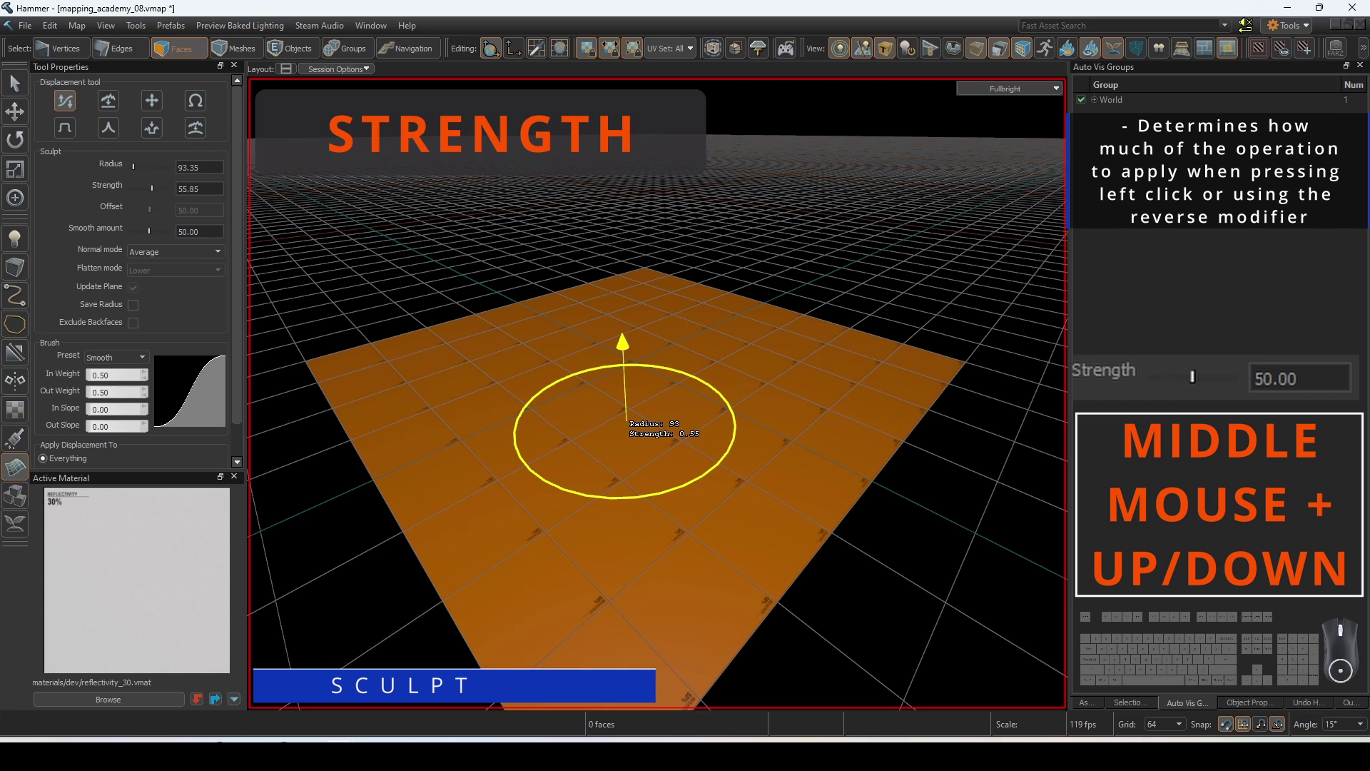
pyautogui.moveTo(628, 421)
pyautogui.mouseDown()
pyautogui.moveTo(707, 438)
pyautogui.moveTo(634, 432)
pyautogui.mouseUp()
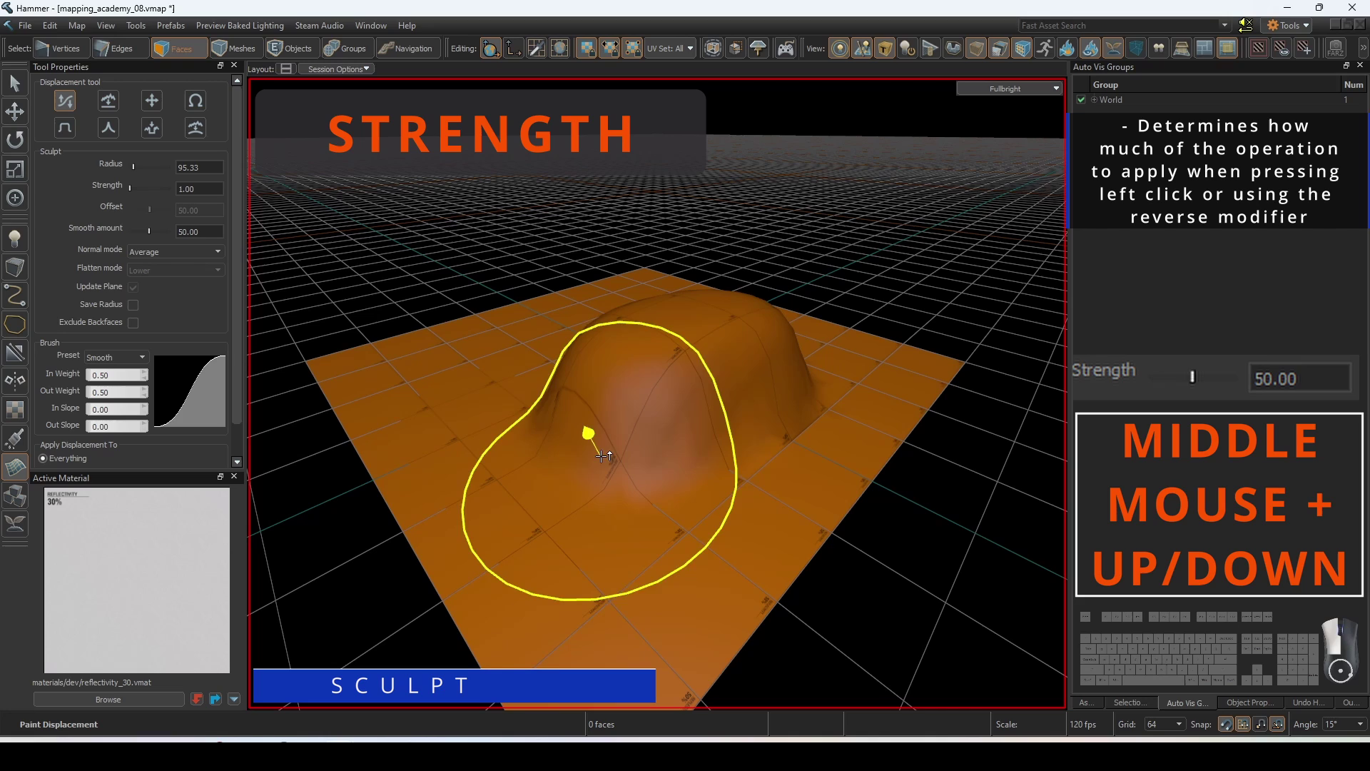
pyautogui.hotkey('ctrl', 'z')
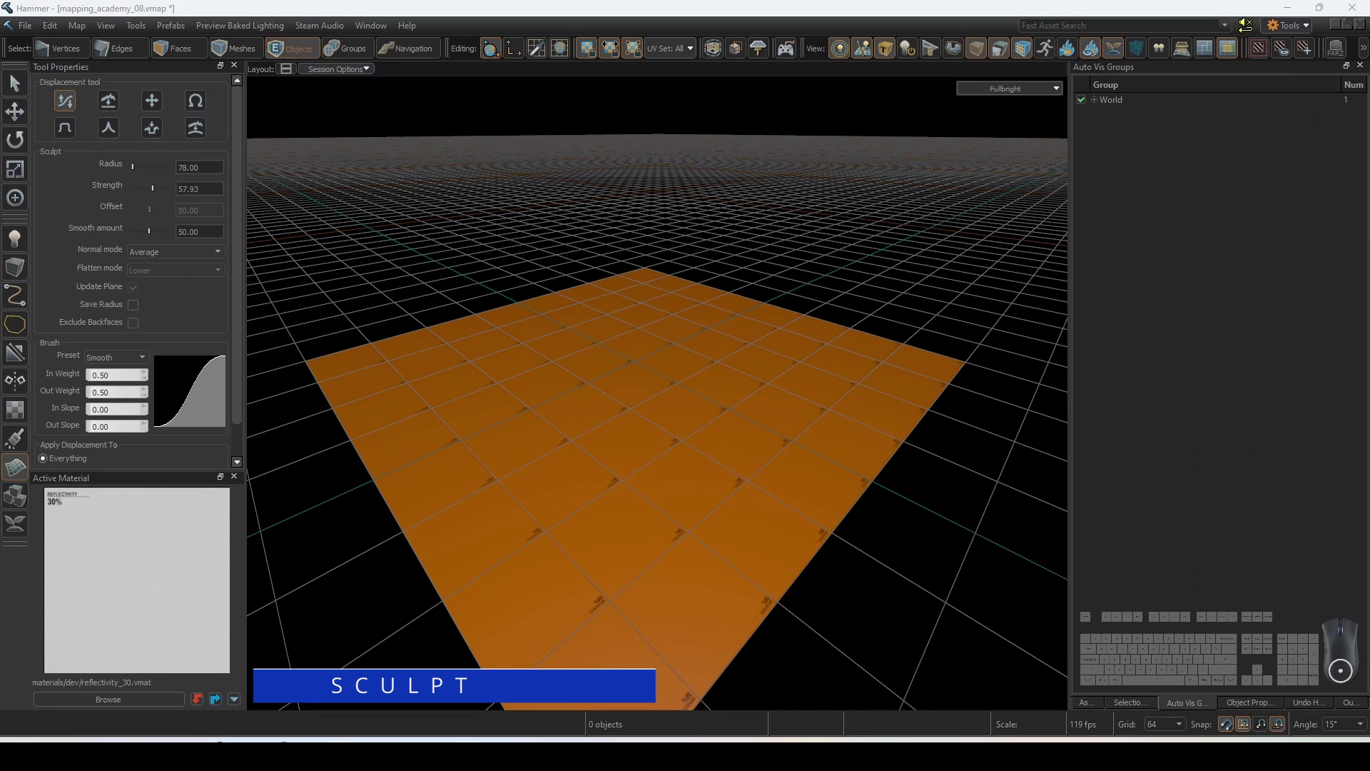
# Step: Raise a low plateau along one side of the mesh with the Clay brush at radius 78, strength 50 and offset 35.71
pyautogui.click(67, 129)
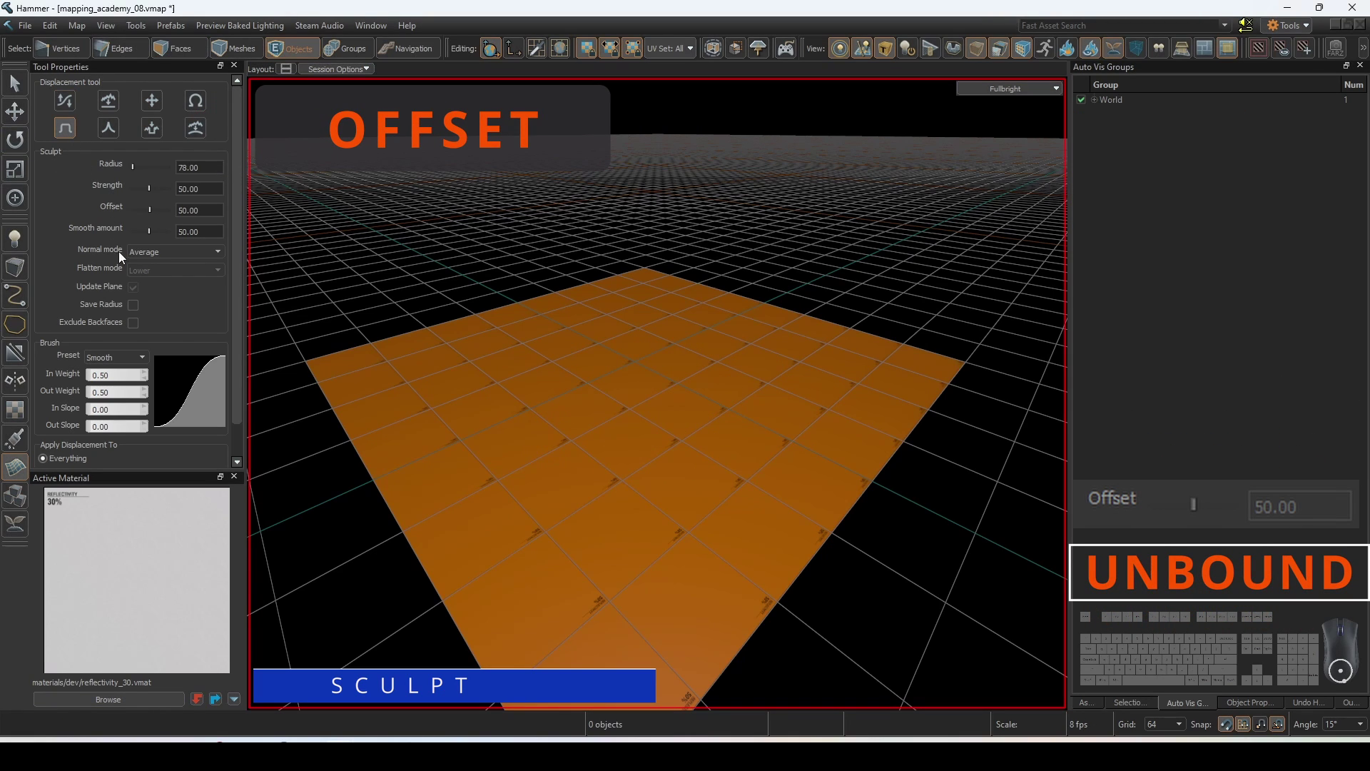
pyautogui.moveTo(149, 209); pyautogui.dragTo(144, 209)
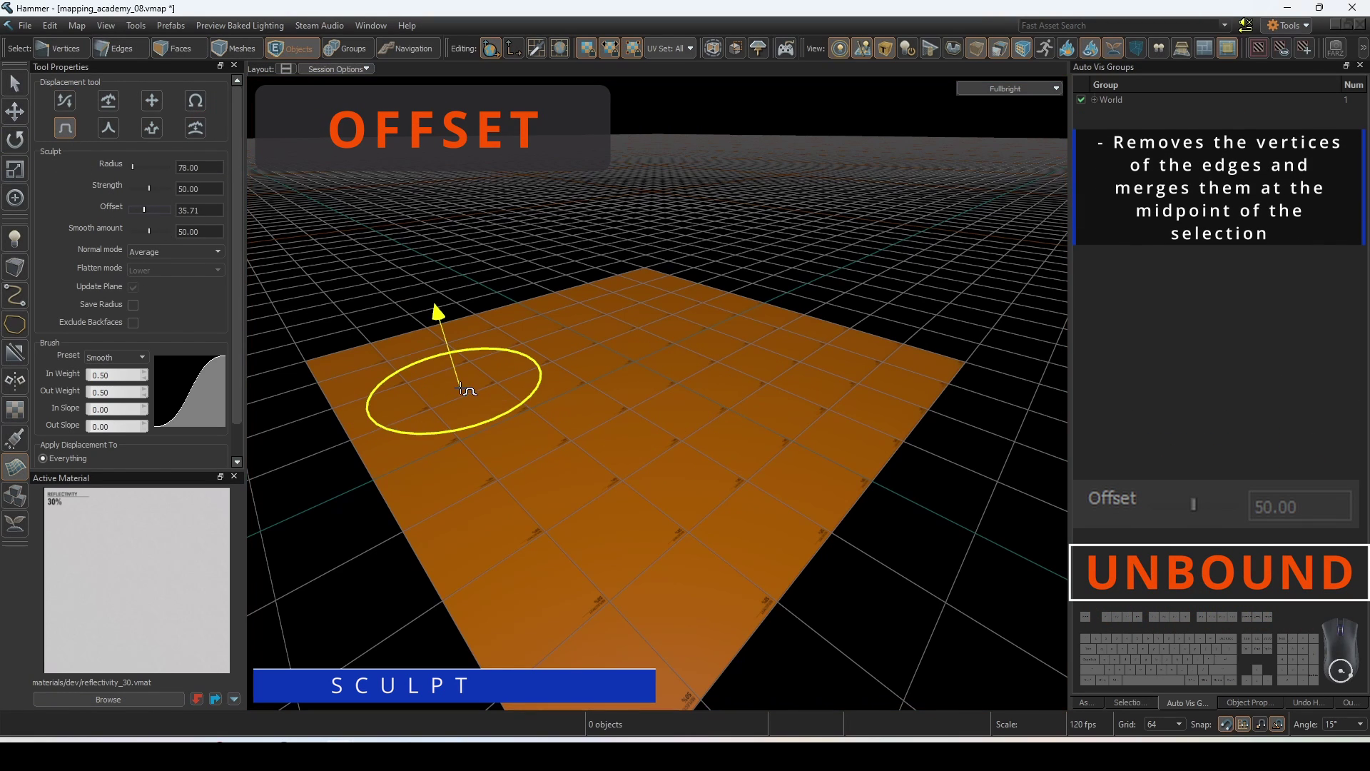
pyautogui.moveTo(467, 389)
pyautogui.mouseDown()
pyautogui.moveTo(513, 465)
pyautogui.moveTo(300, 333)
pyautogui.mouseUp()
# Step: Build a taller plateau across the mesh with Clay at offset 75, and stack a higher one behind it at offset 100
pyautogui.moveTo(144, 209); pyautogui.dragTo(156, 206)
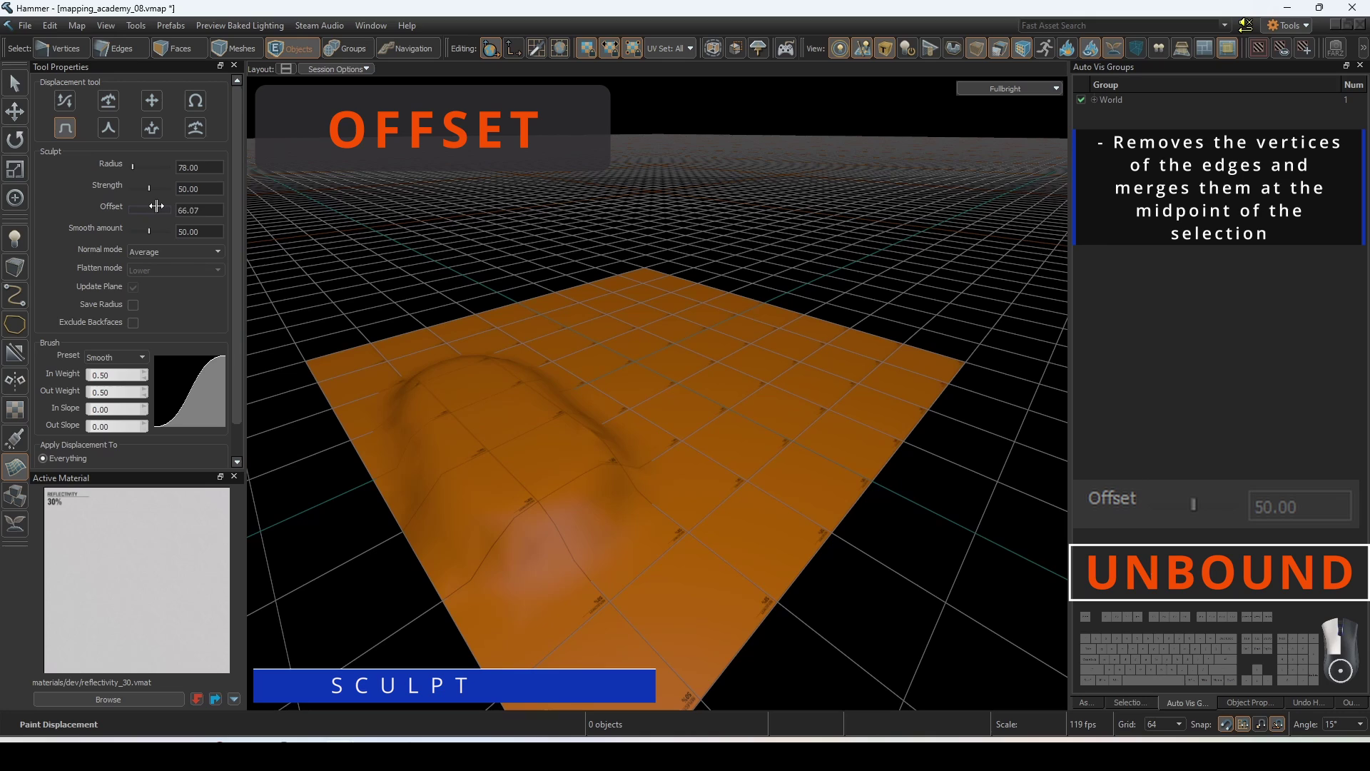
pyautogui.moveTo(714, 431)
pyautogui.mouseDown()
pyautogui.moveTo(844, 374)
pyautogui.moveTo(664, 376)
pyautogui.moveTo(563, 336)
pyautogui.moveTo(478, 334)
pyautogui.mouseUp()
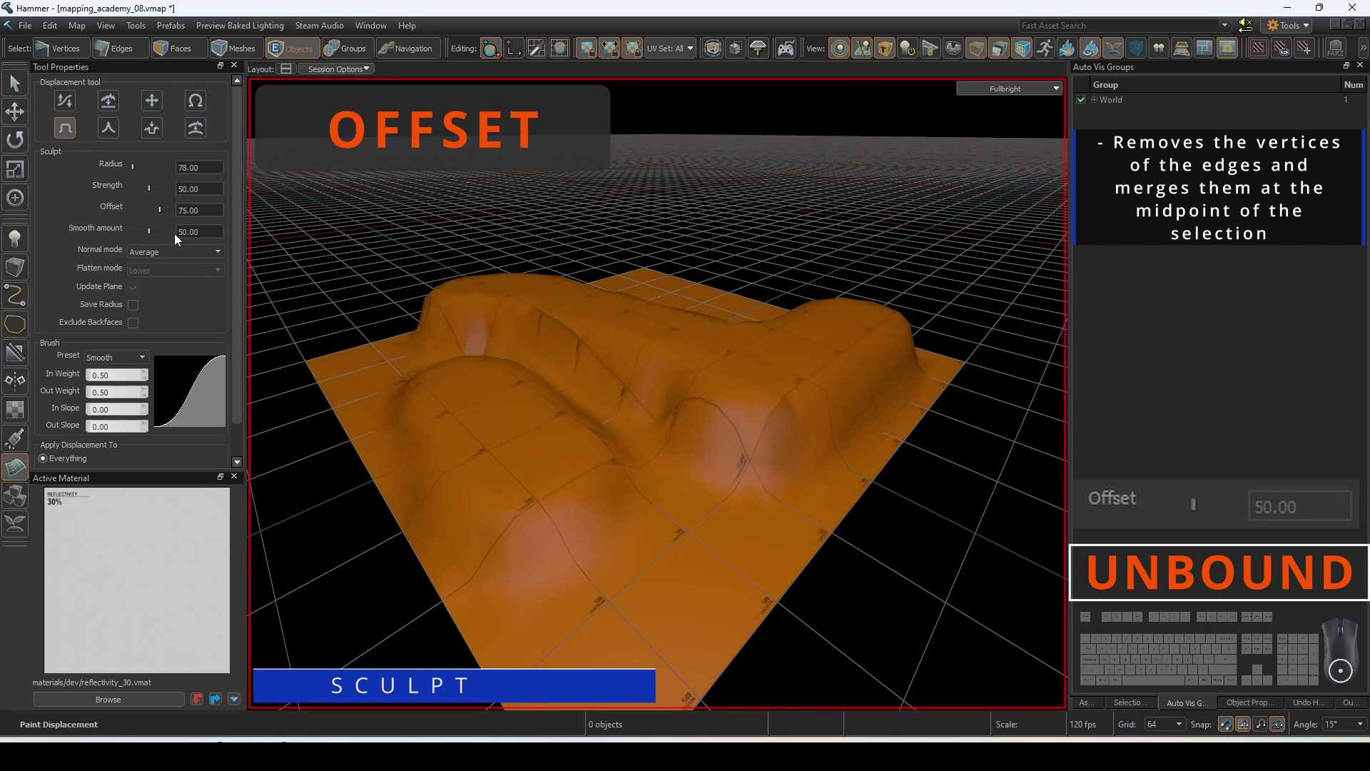
pyautogui.moveTo(143, 209); pyautogui.dragTo(173, 209)
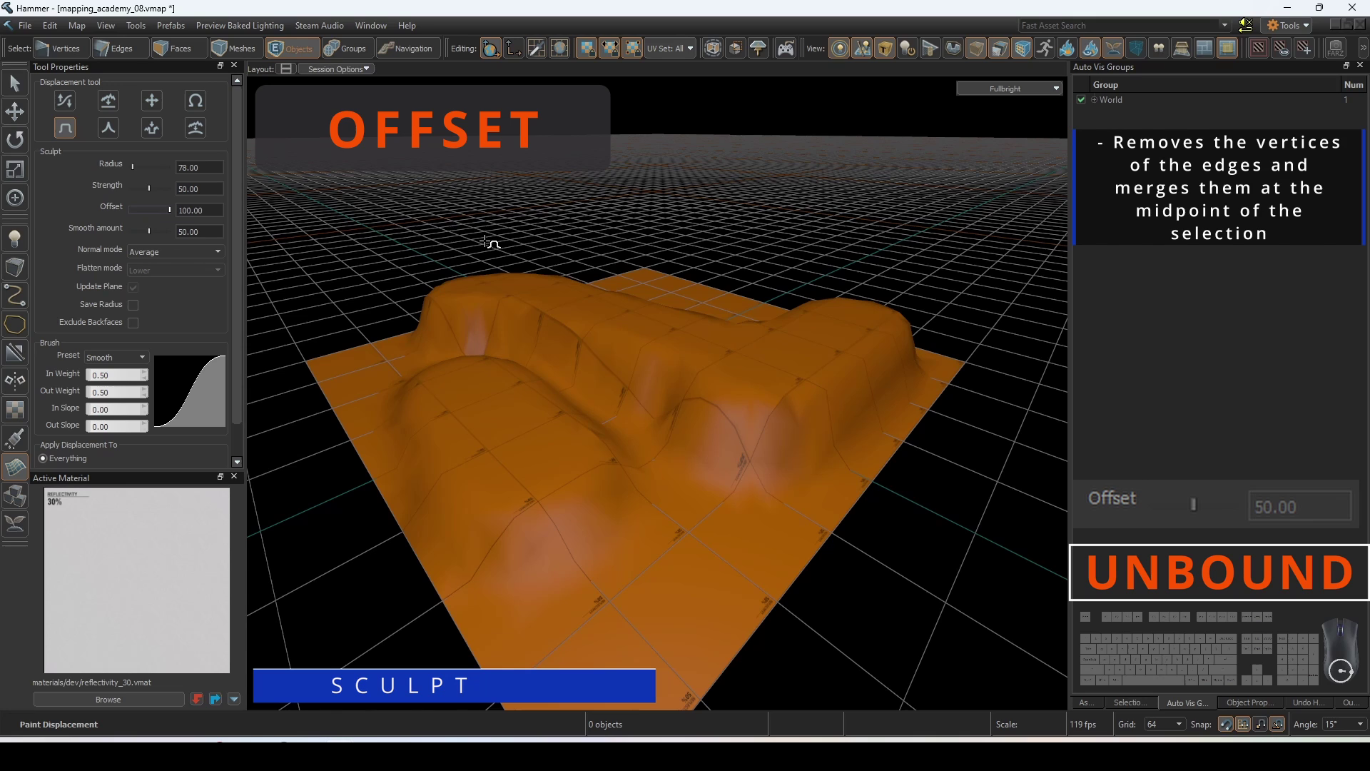
pyautogui.moveTo(673, 301)
pyautogui.mouseDown()
pyautogui.moveTo(643, 297)
pyautogui.moveTo(720, 322)
pyautogui.moveTo(705, 294)
pyautogui.mouseUp()
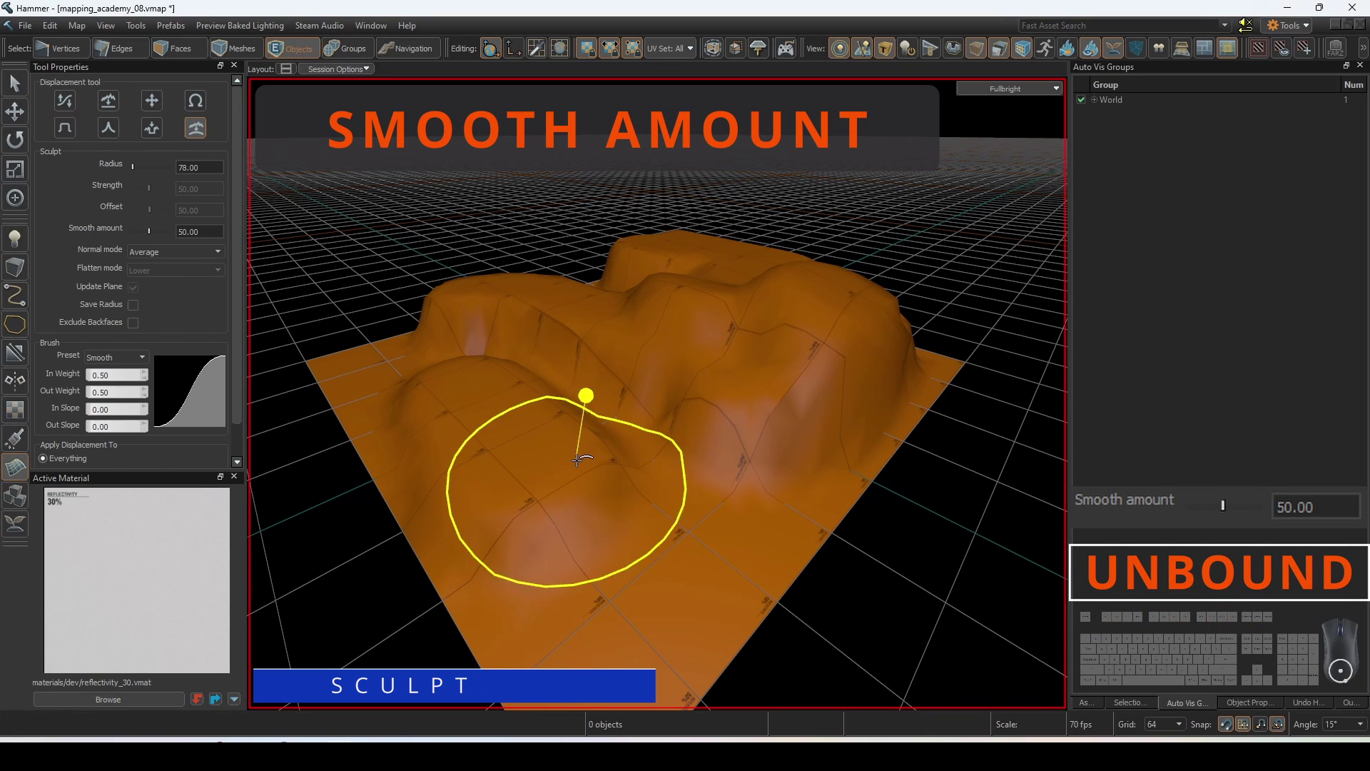
# Step: Smooth the low front plateau at smooth amount 15, and the valley beside the taller ridge at smooth amount 74.80
pyautogui.moveTo(578, 459); pyautogui.dragTo(584, 479, button='middle')
pyautogui.moveTo(584, 480)
pyautogui.mouseDown()
pyautogui.moveTo(533, 521)
pyautogui.moveTo(467, 499)
pyautogui.mouseUp()
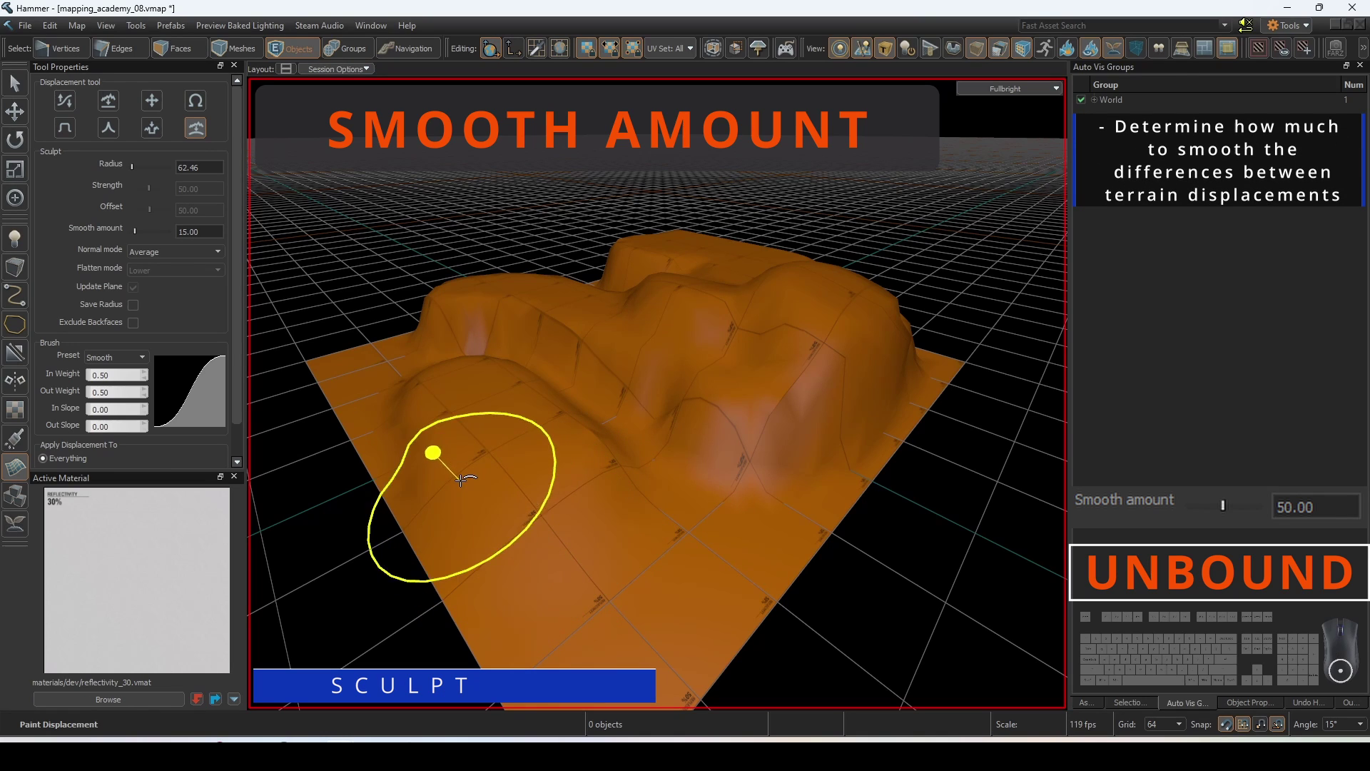
pyautogui.moveTo(506, 479); pyautogui.dragTo(511, 485, button='middle')
pyautogui.keyDown('ctrl'); pyautogui.scroll(5, 510, 496); pyautogui.keyUp('ctrl')
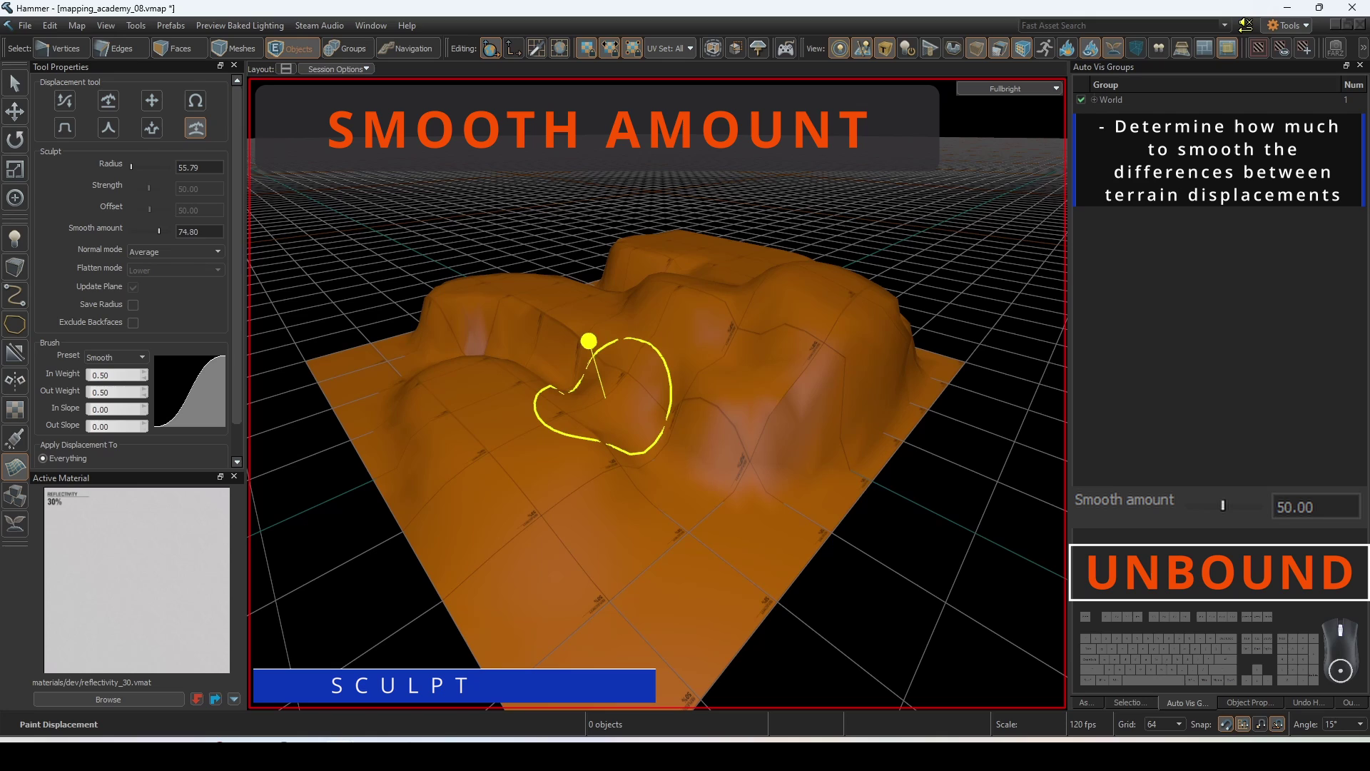
pyautogui.click(671, 431)
# Step: Smooth the taller ridge's front slope and the edge above the low plateau at radius 59.58 and smooth amount 9.71
pyautogui.moveTo(671, 431); pyautogui.dragTo(688, 443, button='middle')
pyautogui.click(781, 460)
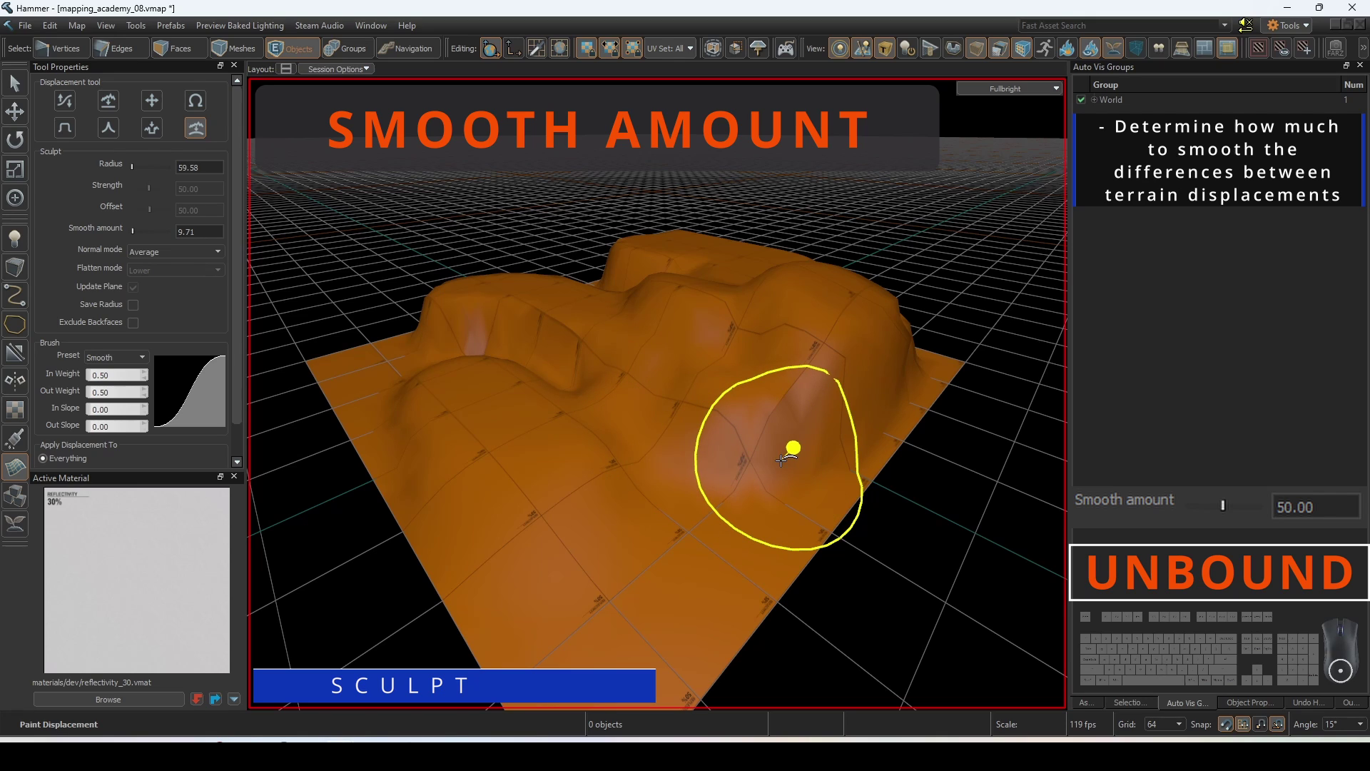
pyautogui.click(577, 365)
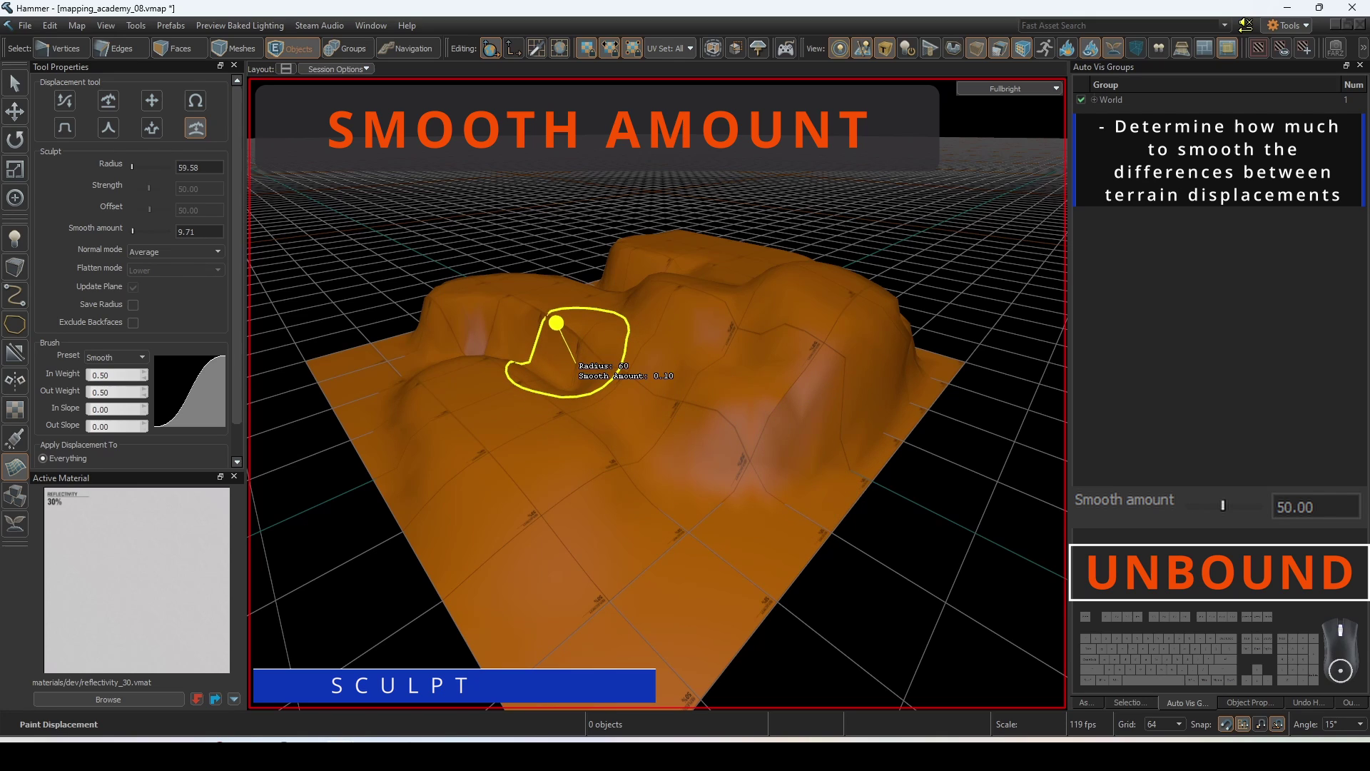
# Step: Smooth the valley between the ridges, and turn on Save Radius for the Smooth brush at 52.10 and its neighbouring brush at 133.68
pyautogui.moveTo(578, 365); pyautogui.dragTo(542, 344)
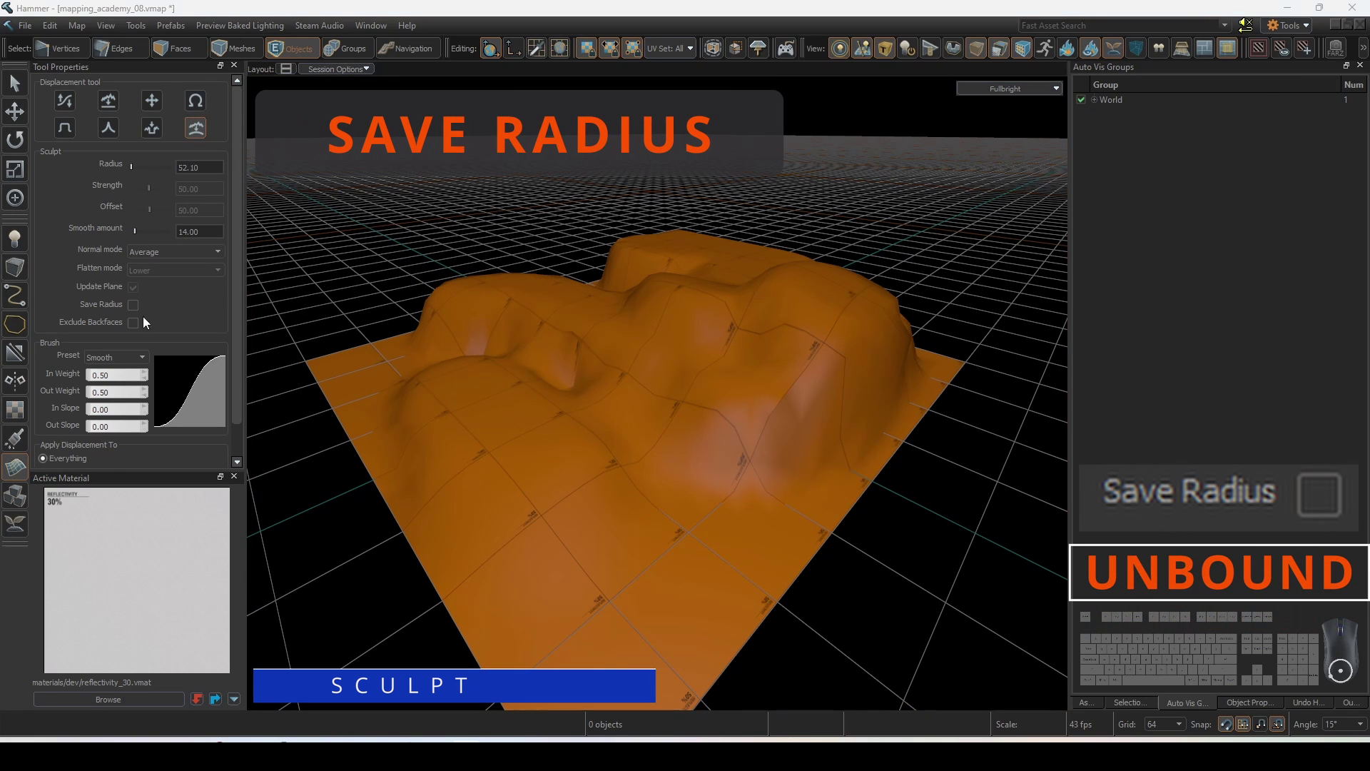
pyautogui.click(133, 305)
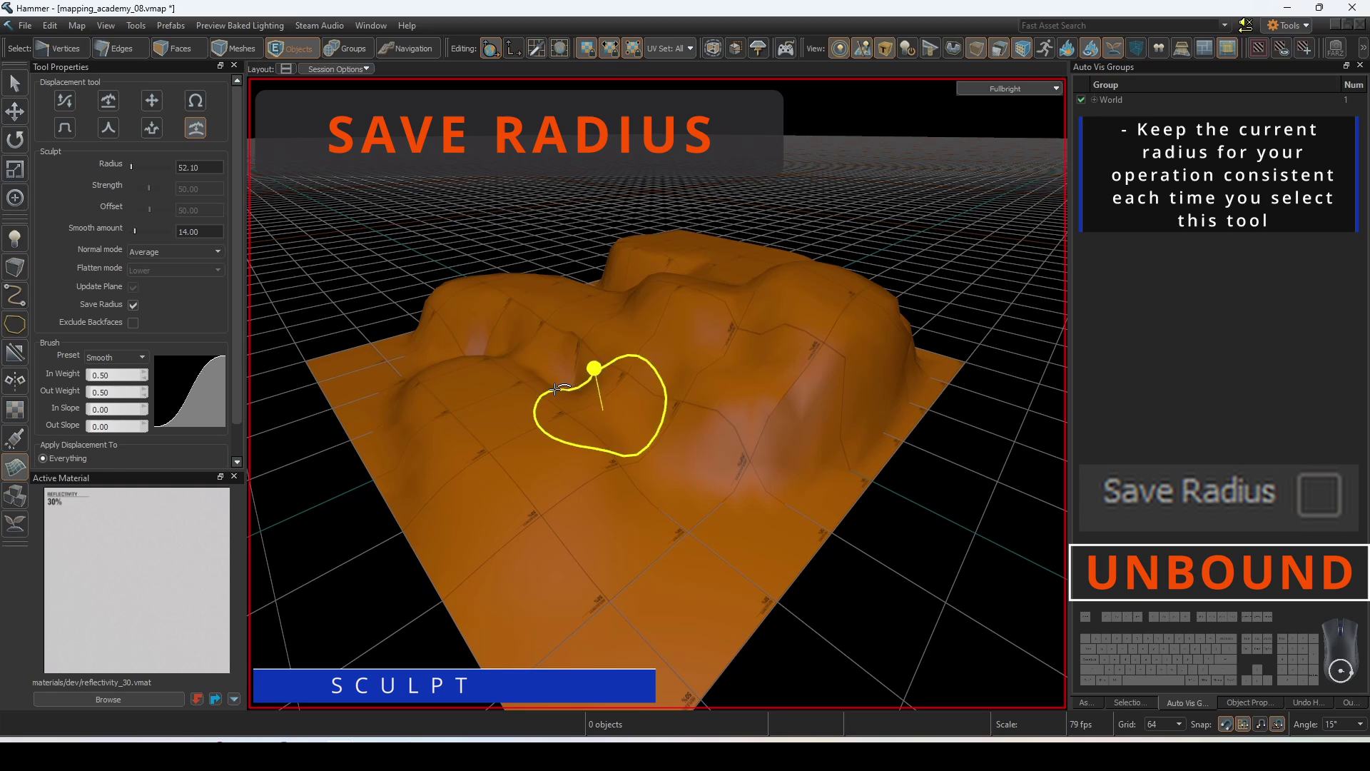
pyautogui.moveTo(511, 407); pyautogui.dragTo(614, 406, button='middle')
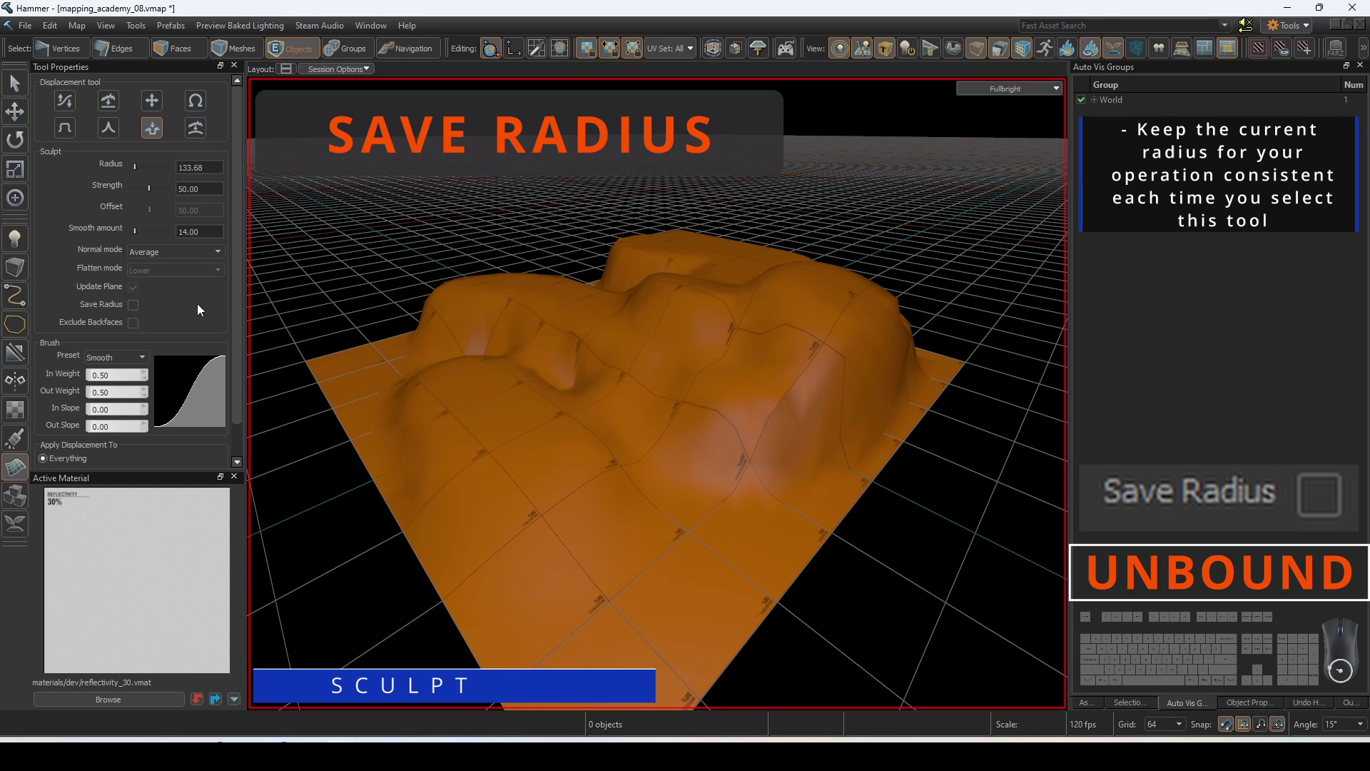
pyautogui.click(132, 304)
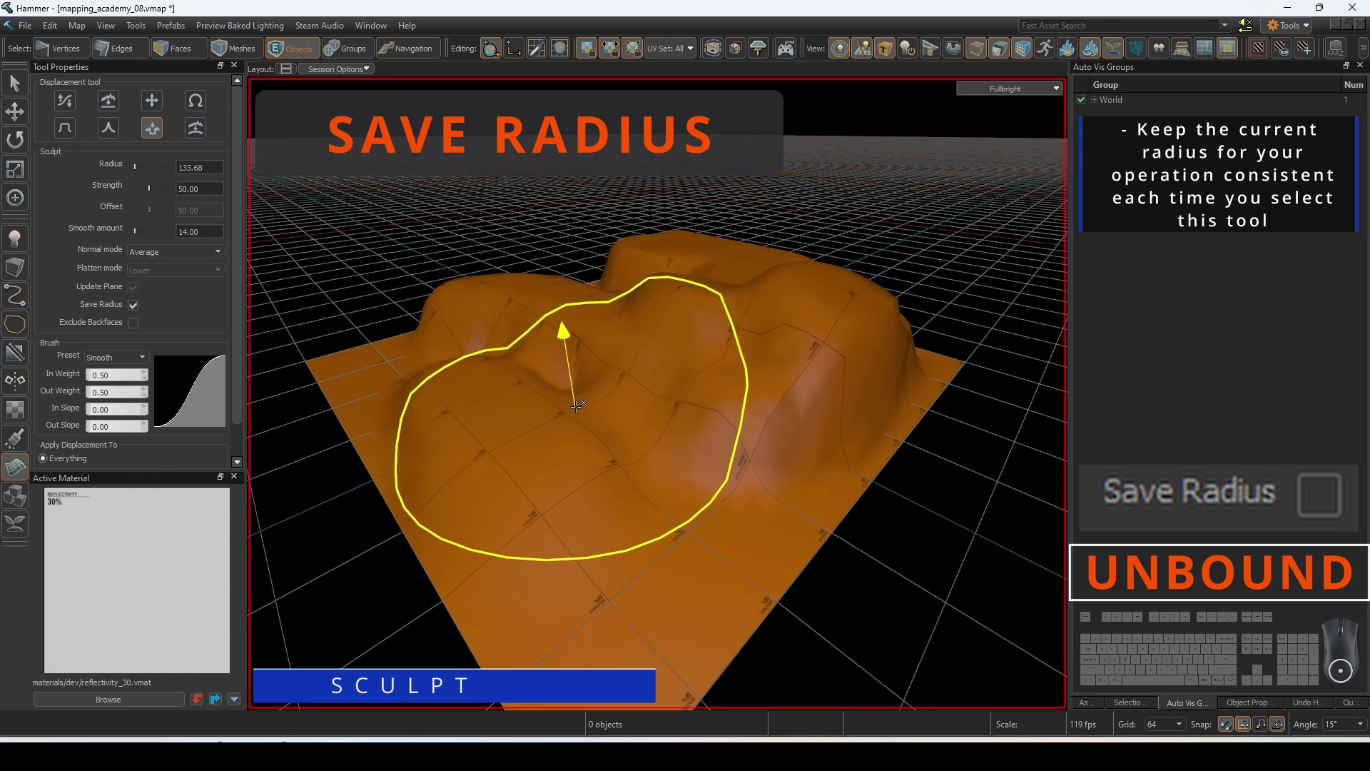
# Step: Resize the Clay brush to radius 8.28 and the brush beside it to 119.83, and return to the two brushes with Save Radius on
pyautogui.click(152, 130)
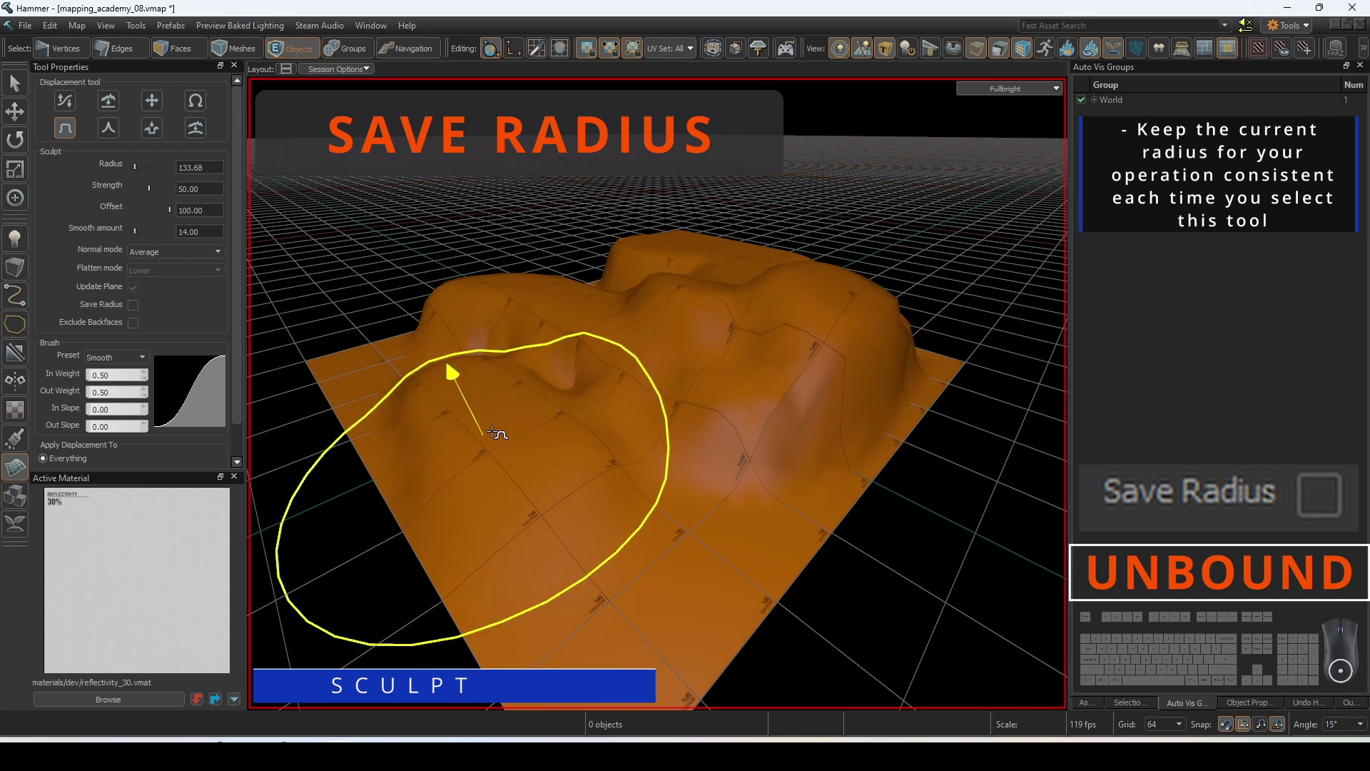
pyautogui.keyDown('ctrl'); pyautogui.scroll(-2, 570, 418); pyautogui.keyUp('ctrl')
pyautogui.keyDown('ctrl'); pyautogui.scroll(-6, 608, 462); pyautogui.keyUp('ctrl')
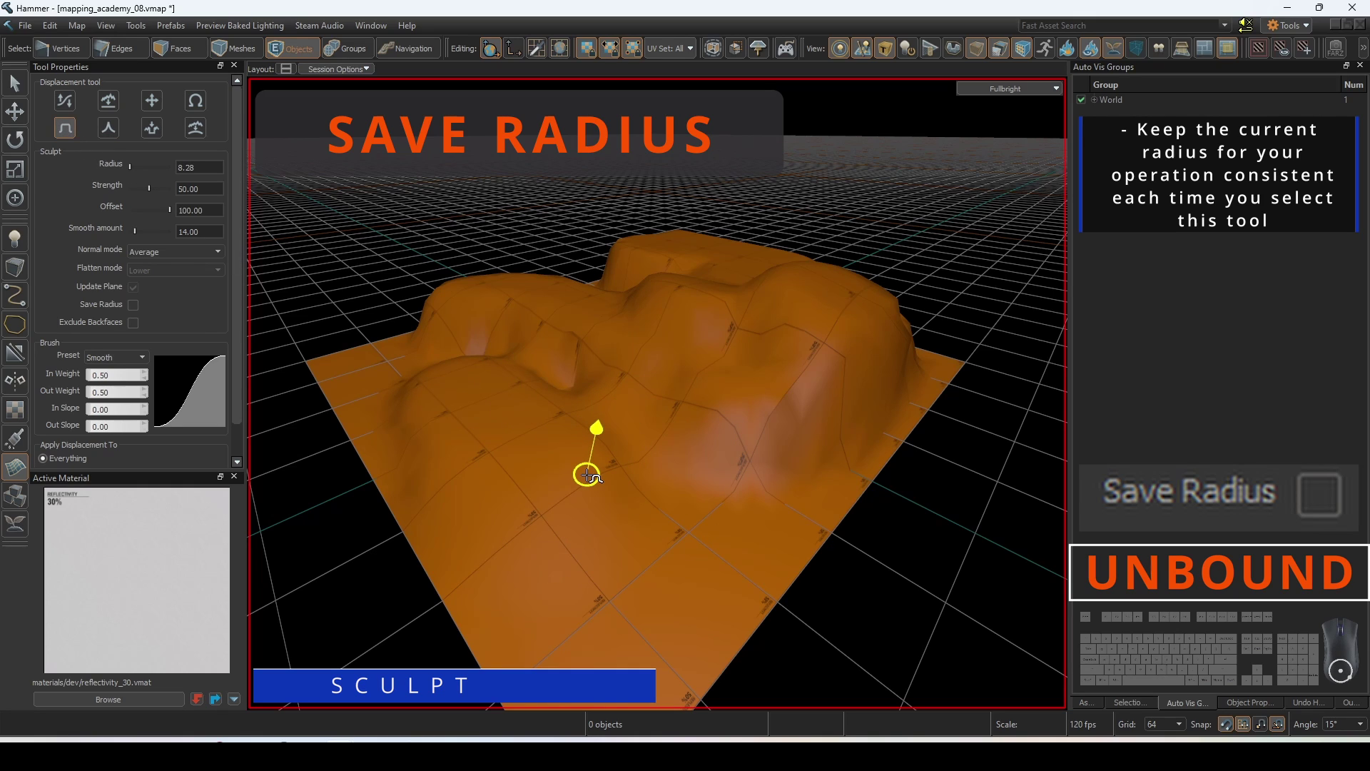
pyautogui.moveTo(586, 475); pyautogui.dragTo(621, 475, button='middle')
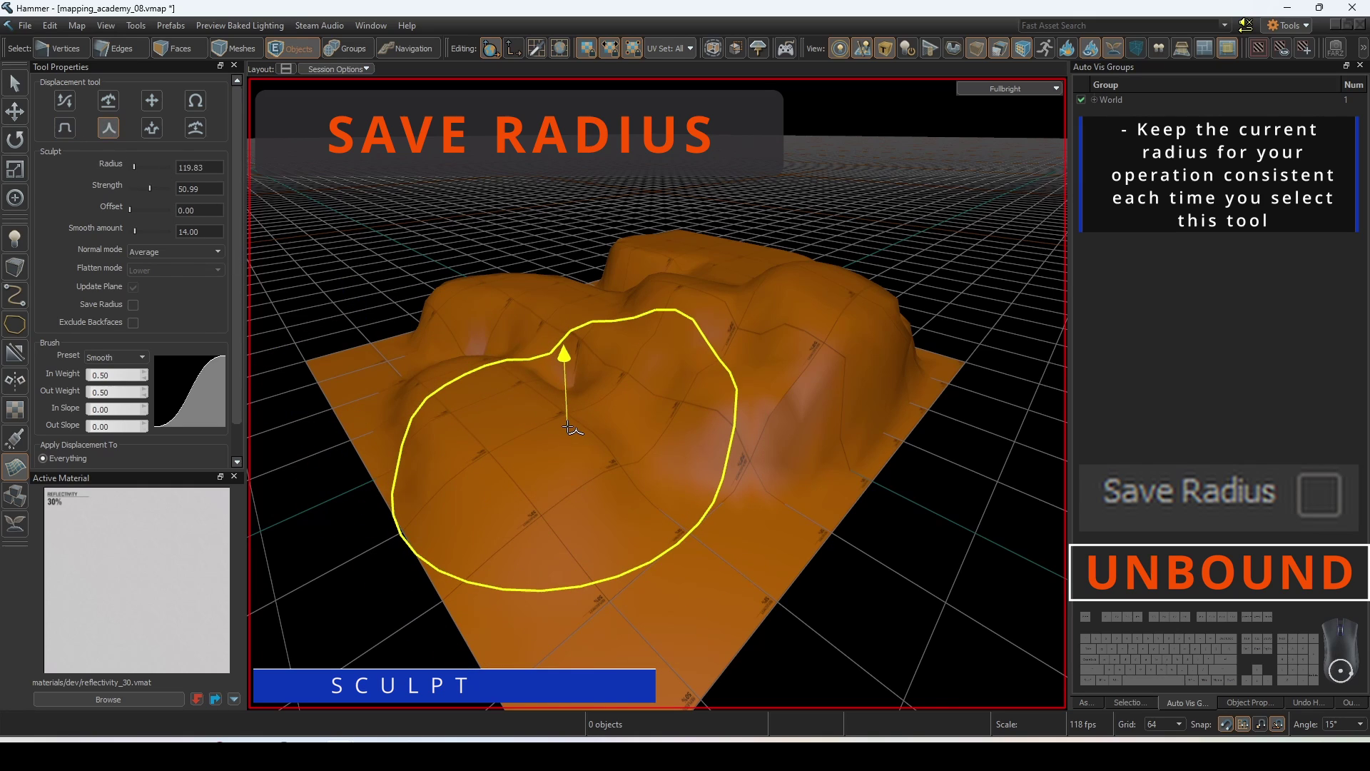
pyautogui.click(147, 132)
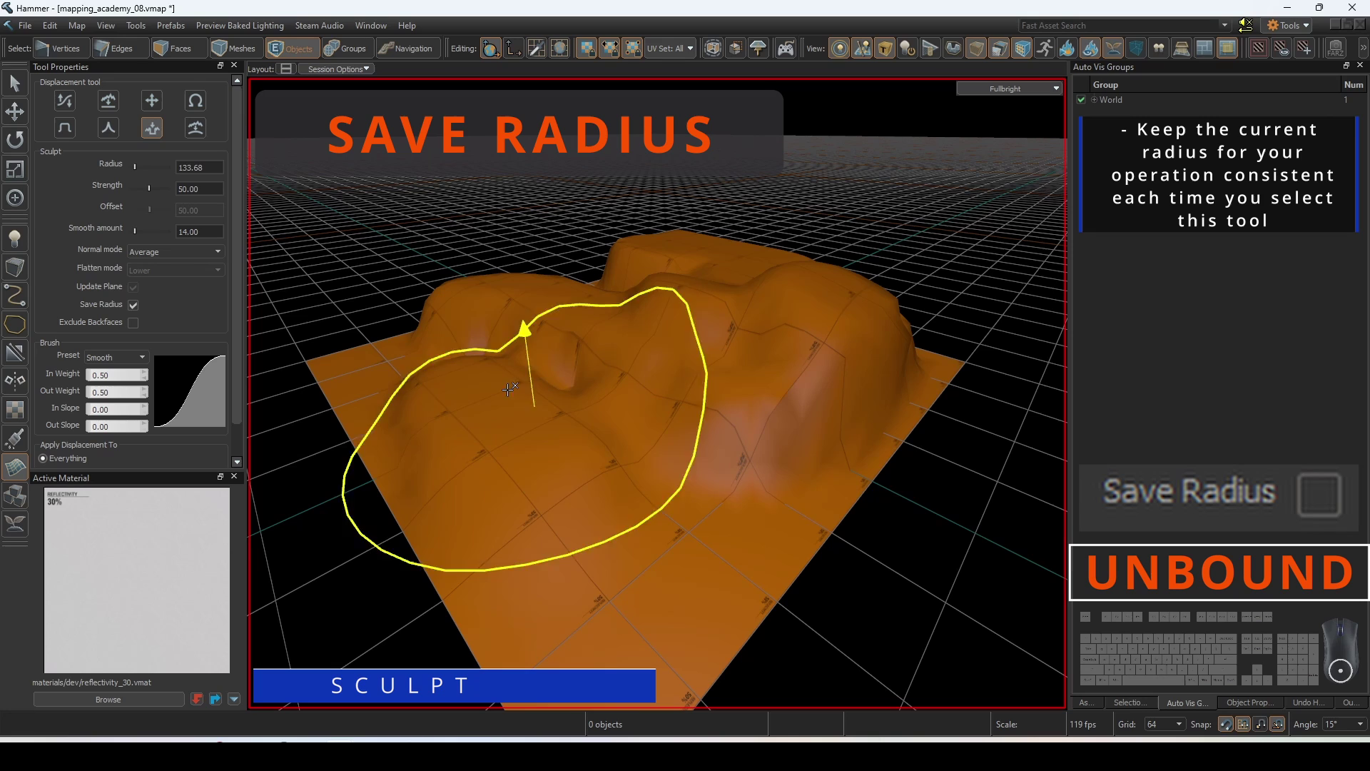
pyautogui.click(193, 130)
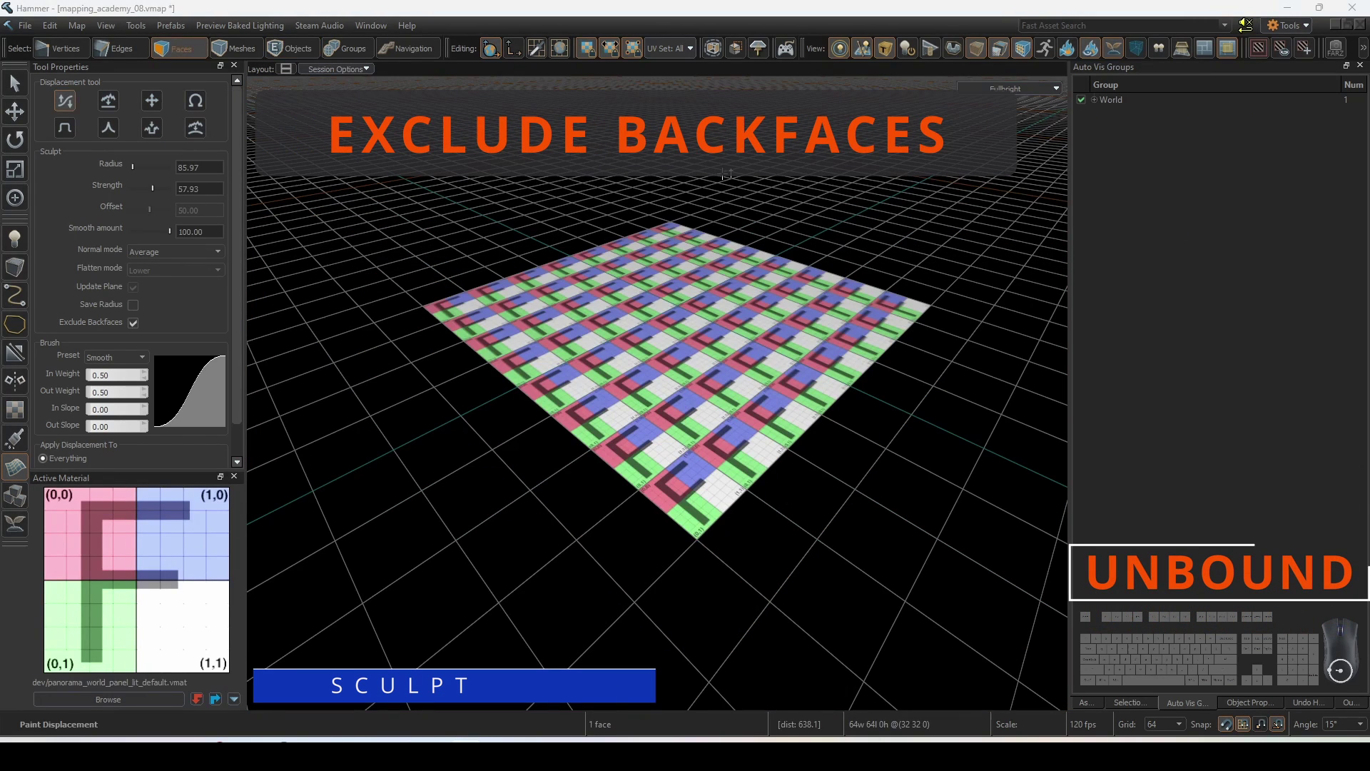
# Step: Sculpt bumps across the textured plane at radius 85.97 and strength 57.93 with Exclude Backfaces on
pyautogui.moveTo(560, 286)
pyautogui.mouseDown()
pyautogui.moveTo(565, 318)
pyautogui.moveTo(734, 336)
pyautogui.moveTo(811, 306)
pyautogui.moveTo(732, 300)
pyautogui.moveTo(669, 271)
pyautogui.moveTo(603, 308)
pyautogui.mouseUp()
pyautogui.moveTo(603, 308); pyautogui.dragTo(657, 393, button='right')
pyautogui.press('w')
pyautogui.press('s')
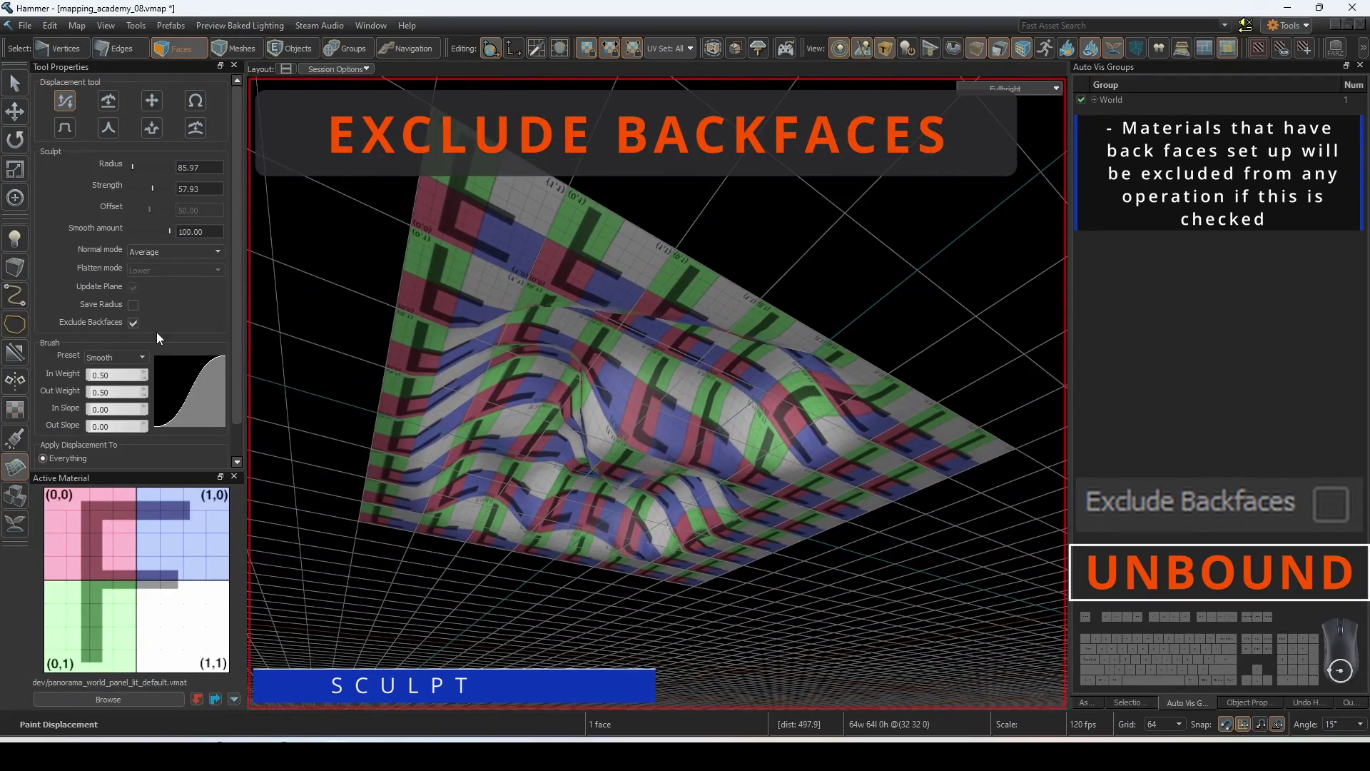
# Step: Sculpt the textured plane's corner from its underside with Exclude Backfaces off, and try further strokes from below with it on
pyautogui.click(136, 324)
pyautogui.moveTo(885, 444)
pyautogui.mouseDown()
pyautogui.moveTo(903, 453)
pyautogui.moveTo(861, 489)
pyautogui.mouseUp()
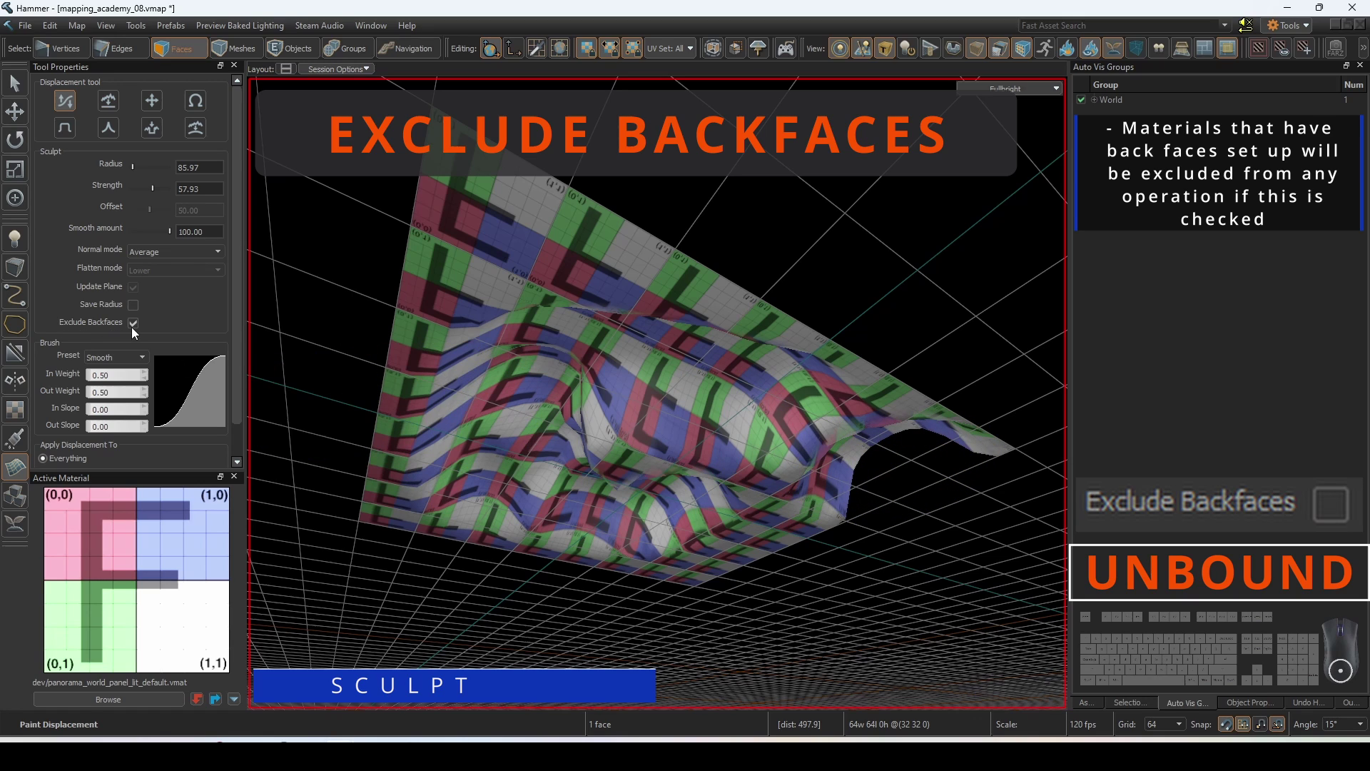
pyautogui.moveTo(664, 364)
pyautogui.mouseDown()
pyautogui.moveTo(485, 375)
pyautogui.moveTo(546, 367)
pyautogui.moveTo(540, 431)
pyautogui.mouseUp()
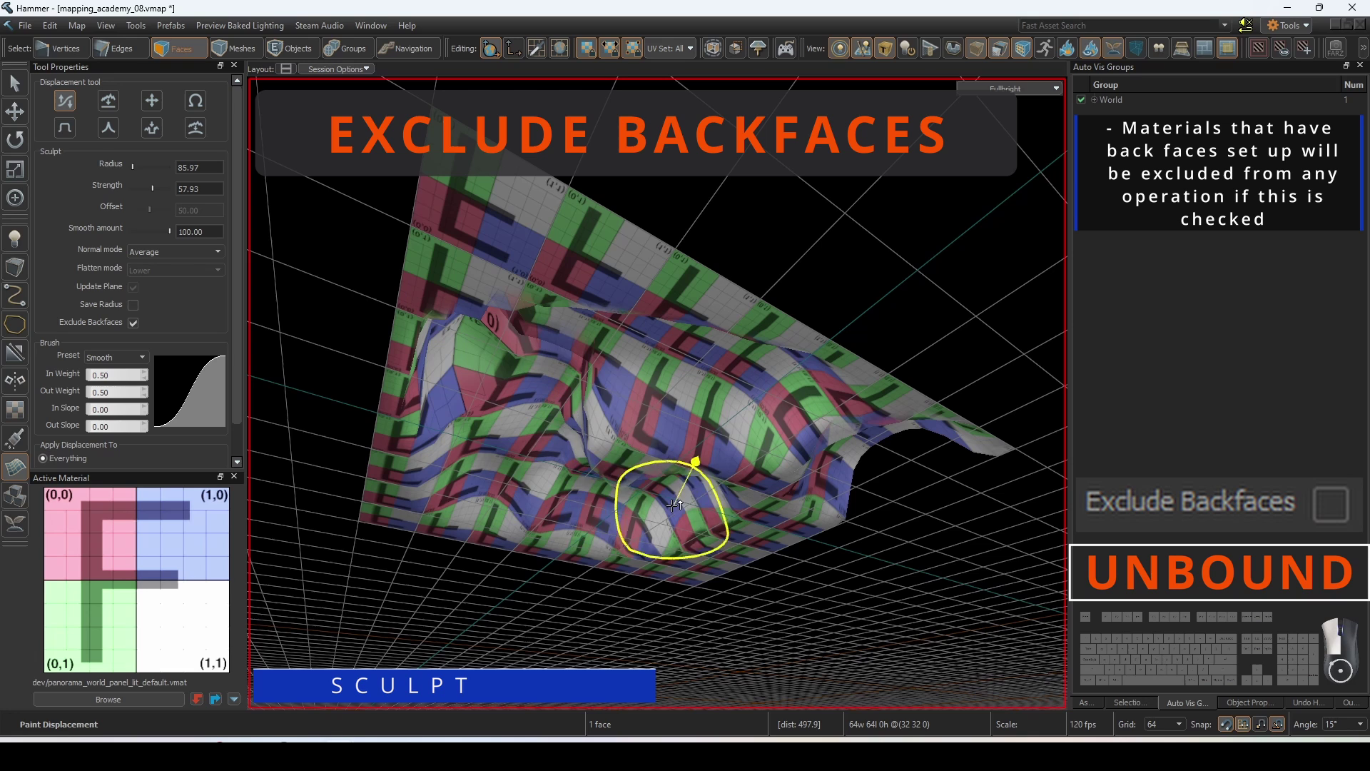
pyautogui.moveTo(577, 389)
pyautogui.mouseDown()
pyautogui.moveTo(734, 383)
pyautogui.moveTo(654, 389)
pyautogui.moveTo(553, 467)
pyautogui.mouseUp()
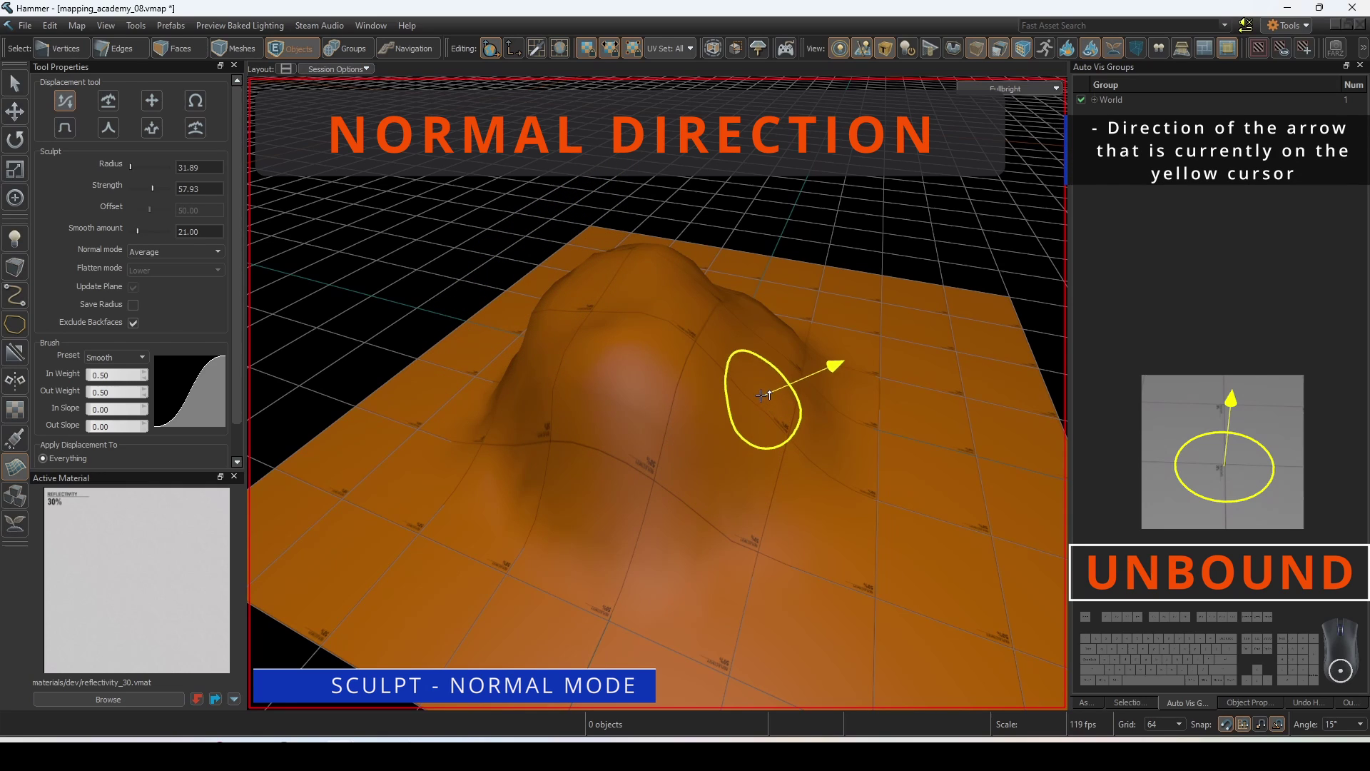
pyautogui.press('ctrl')
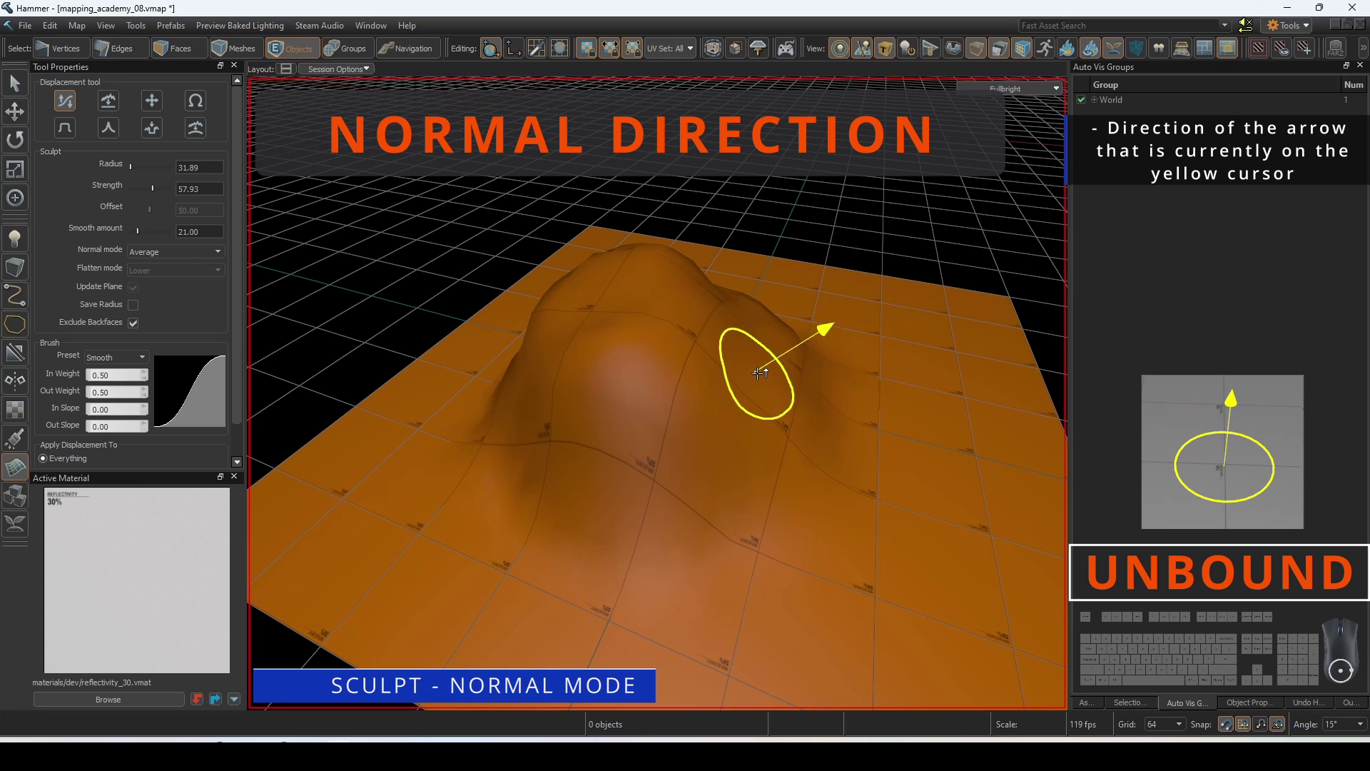
pyautogui.press('ctrl')
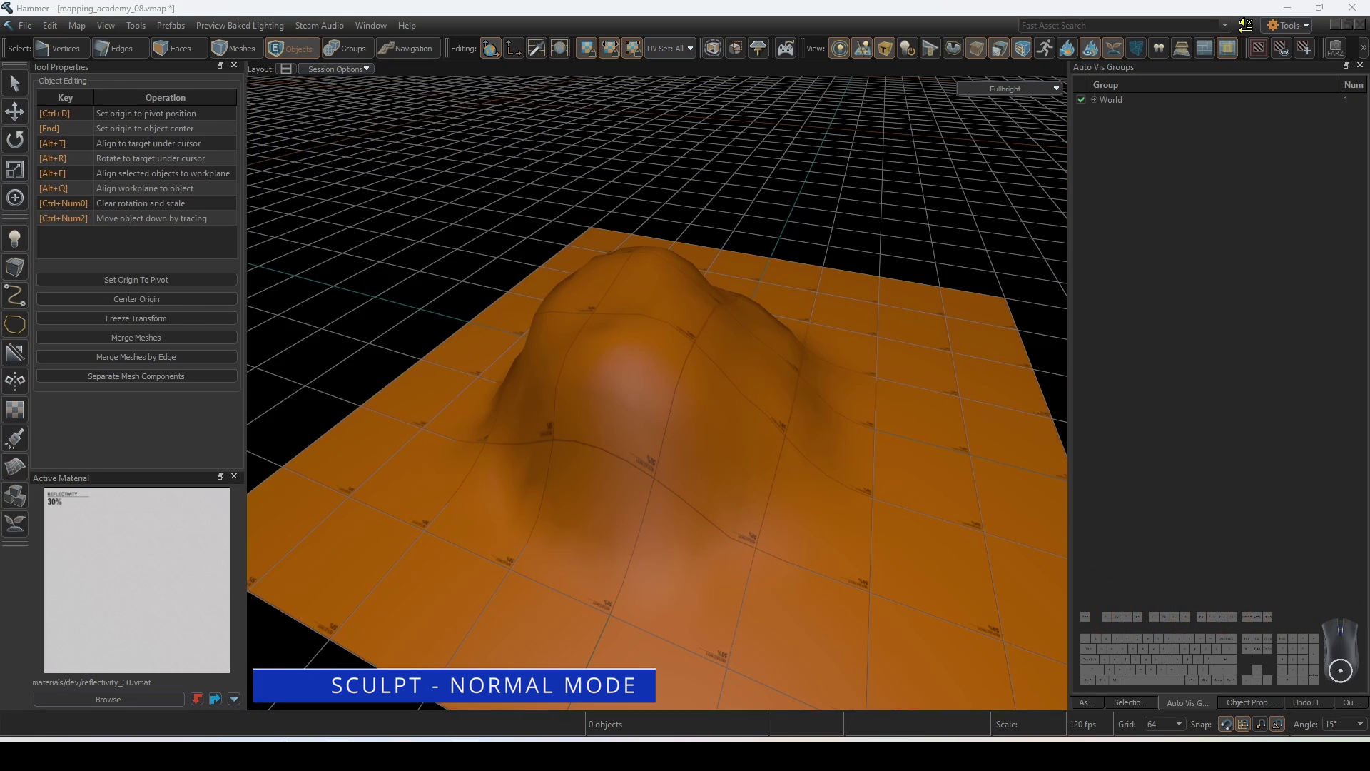
pyautogui.click(889, 158)
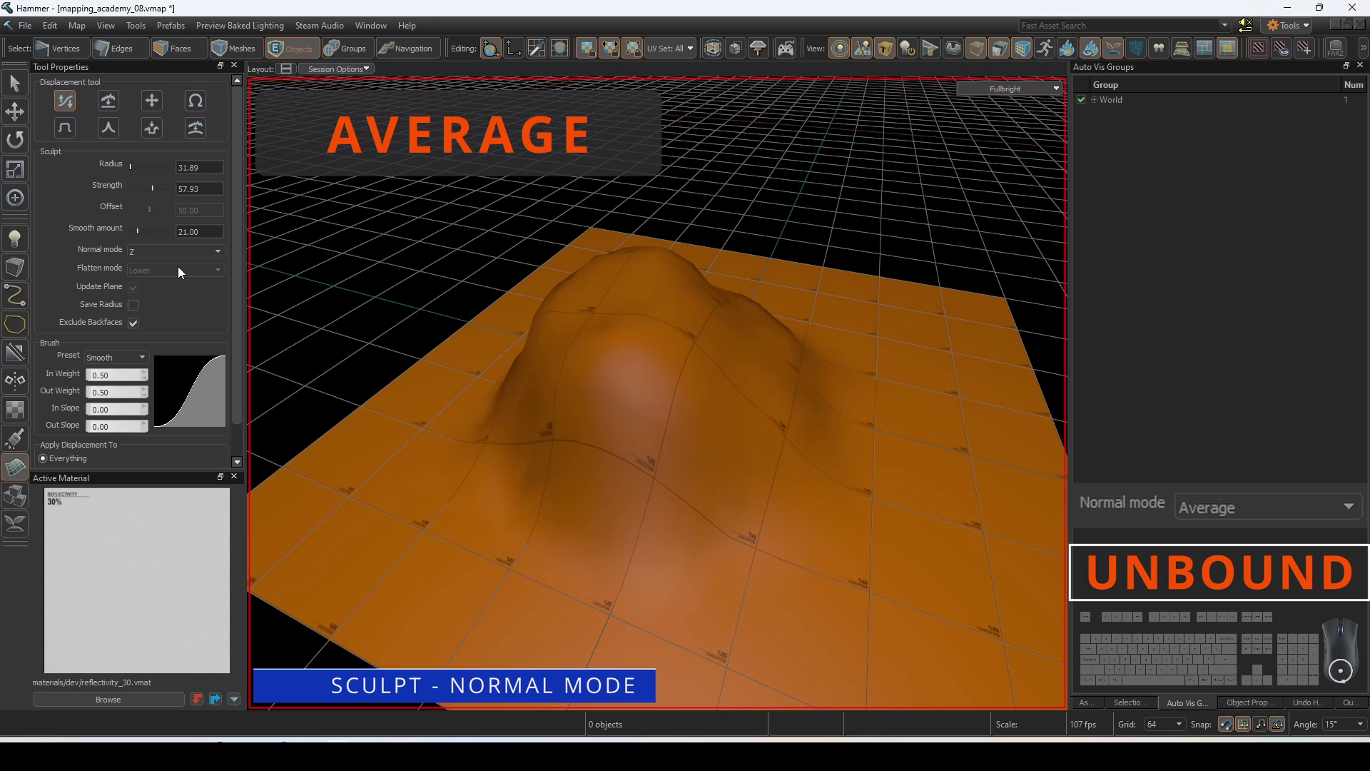
# Step: Set the normal mode to Average and sculpt around the hill's lower front slope at radius 31.89 and strength 57.93
pyautogui.click(157, 255)
pyautogui.click(160, 265)
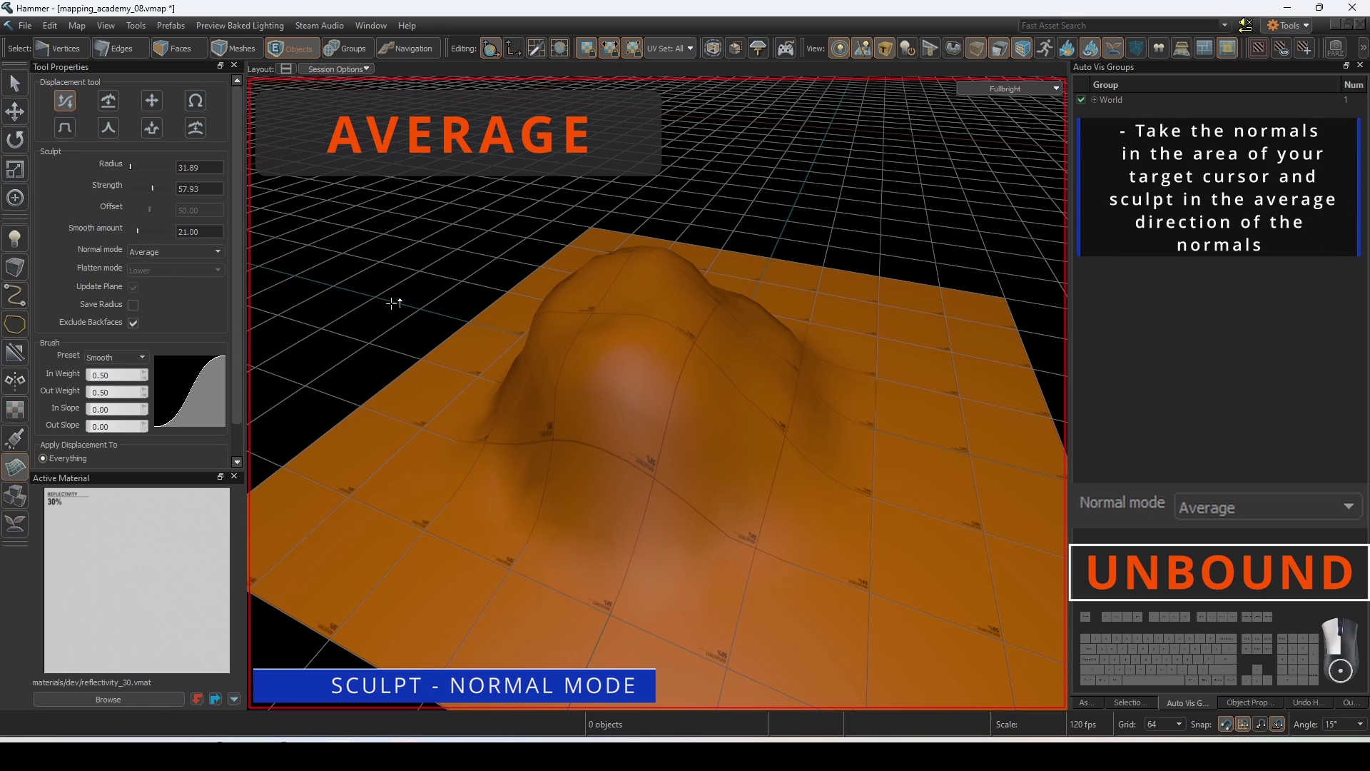
pyautogui.moveTo(524, 472)
pyautogui.mouseDown()
pyautogui.moveTo(624, 541)
pyautogui.moveTo(792, 499)
pyautogui.moveTo(801, 437)
pyautogui.moveTo(653, 311)
pyautogui.moveTo(596, 283)
pyautogui.moveTo(513, 413)
pyautogui.moveTo(336, 545)
pyautogui.moveTo(736, 645)
pyautogui.mouseUp()
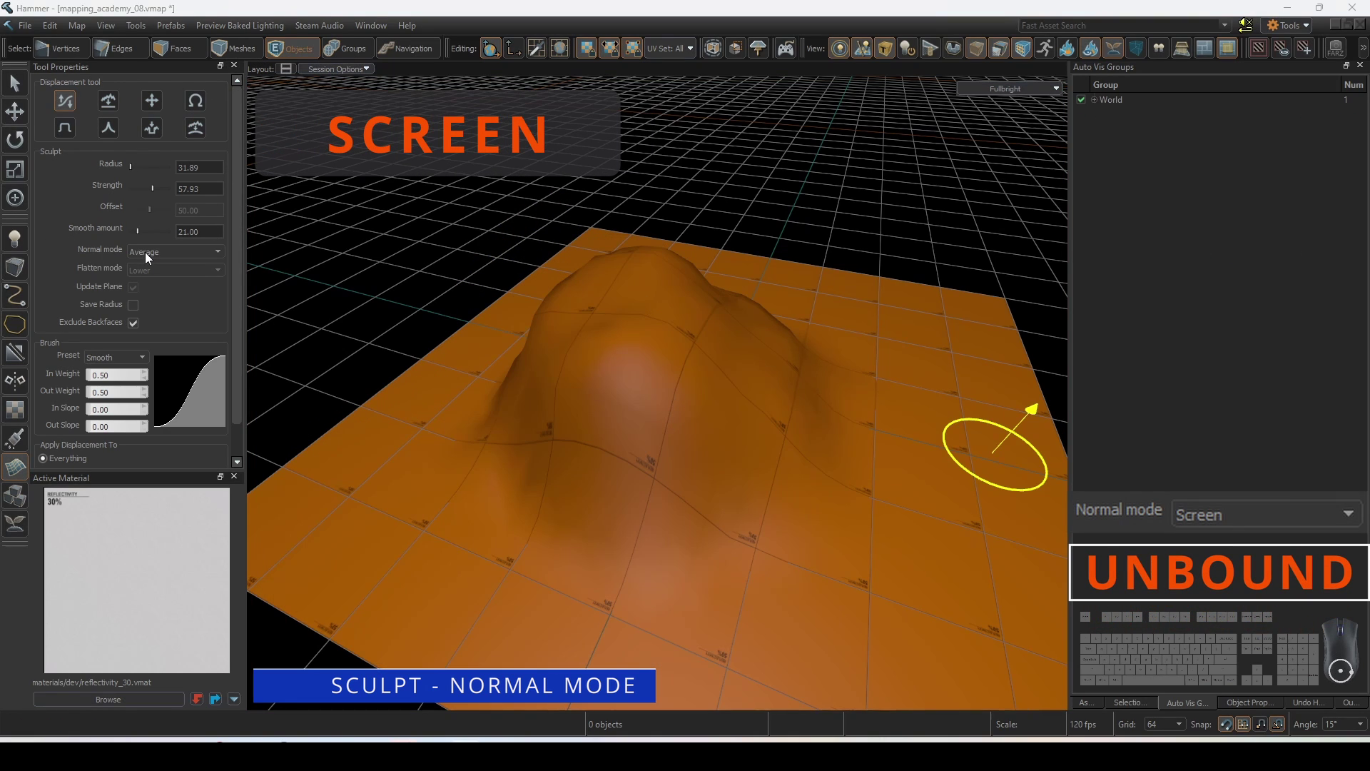
# Step: Set the normal mode to Screen and sculpt a ridge around the hill's base and over its slope
pyautogui.click(148, 254)
pyautogui.click(150, 274)
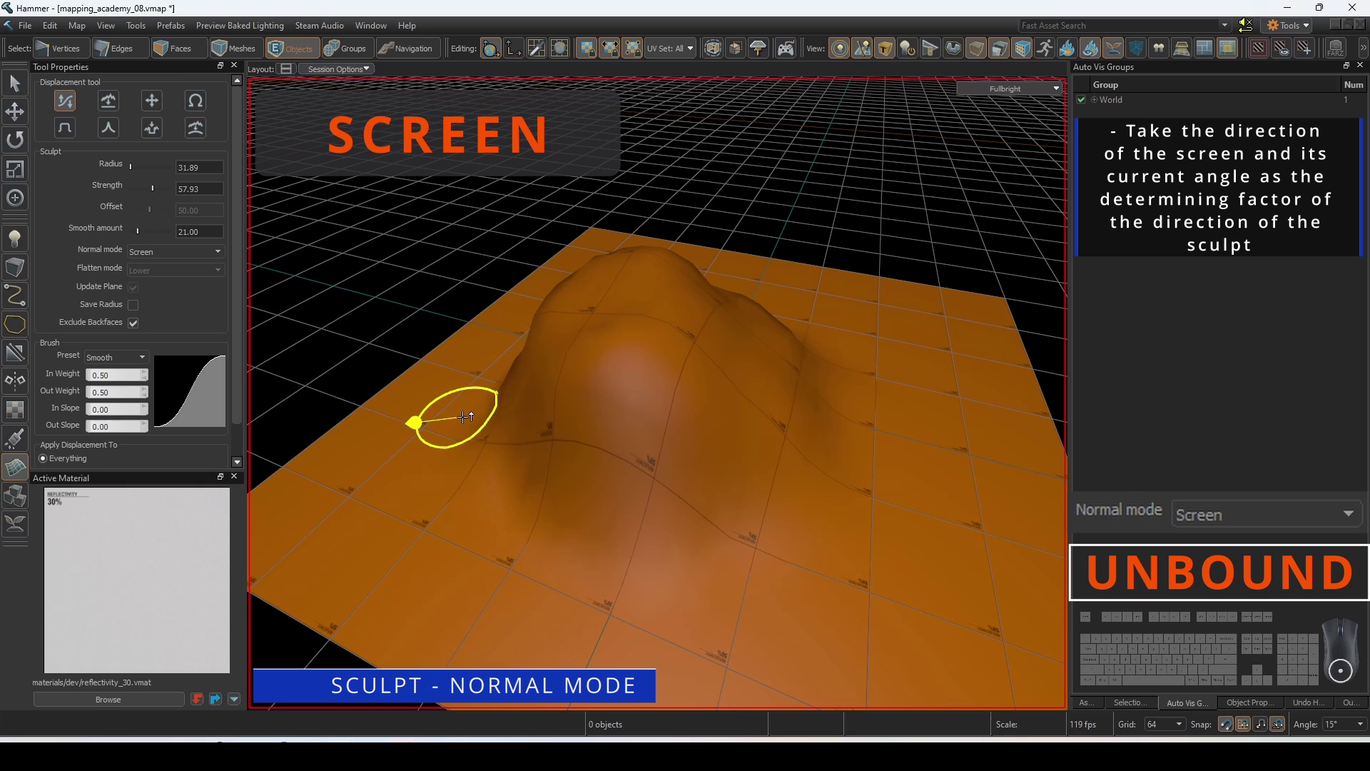
pyautogui.moveTo(459, 415)
pyautogui.mouseDown()
pyautogui.moveTo(401, 497)
pyautogui.moveTo(495, 550)
pyautogui.moveTo(652, 596)
pyautogui.moveTo(881, 581)
pyautogui.moveTo(857, 479)
pyautogui.moveTo(738, 401)
pyautogui.moveTo(643, 388)
pyautogui.moveTo(620, 480)
pyautogui.moveTo(787, 523)
pyautogui.moveTo(909, 453)
pyautogui.moveTo(934, 388)
pyautogui.mouseUp()
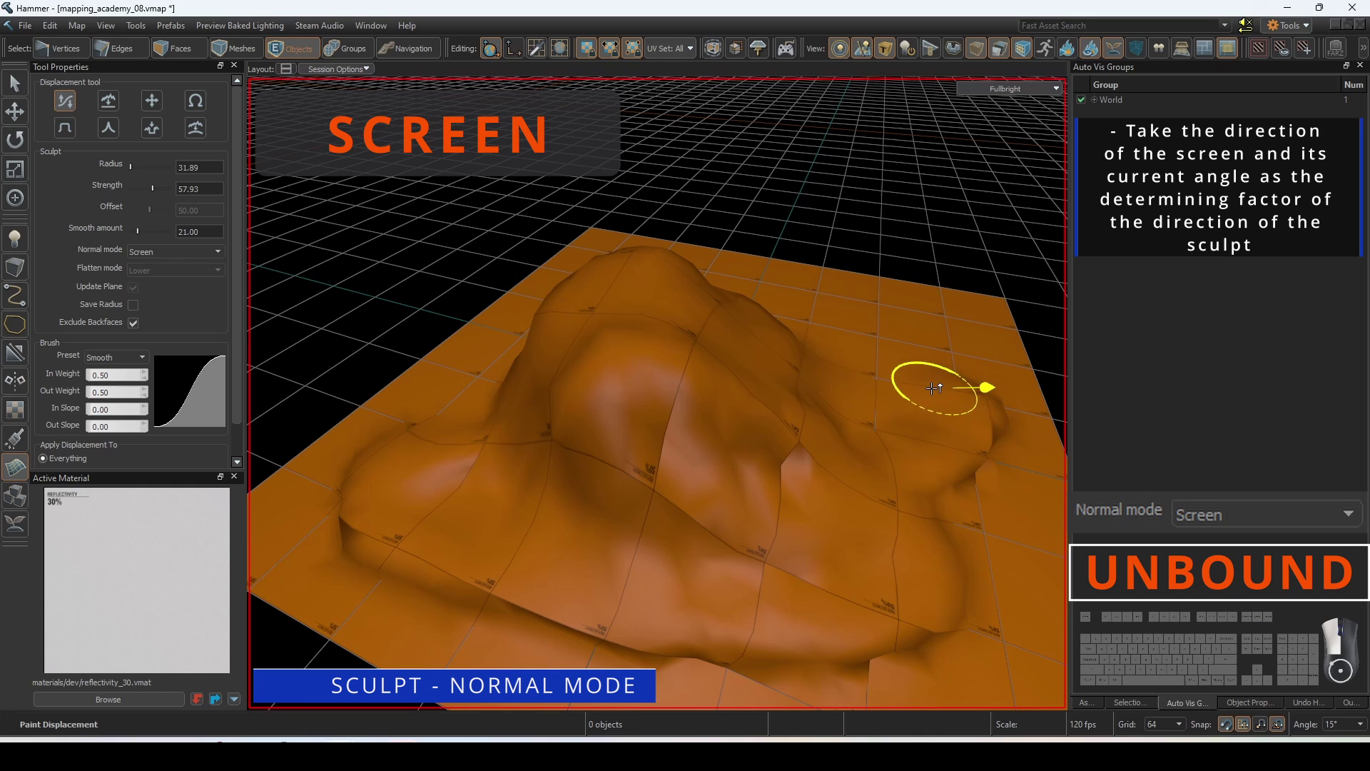
pyautogui.moveTo(772, 348); pyautogui.dragTo(688, 321)
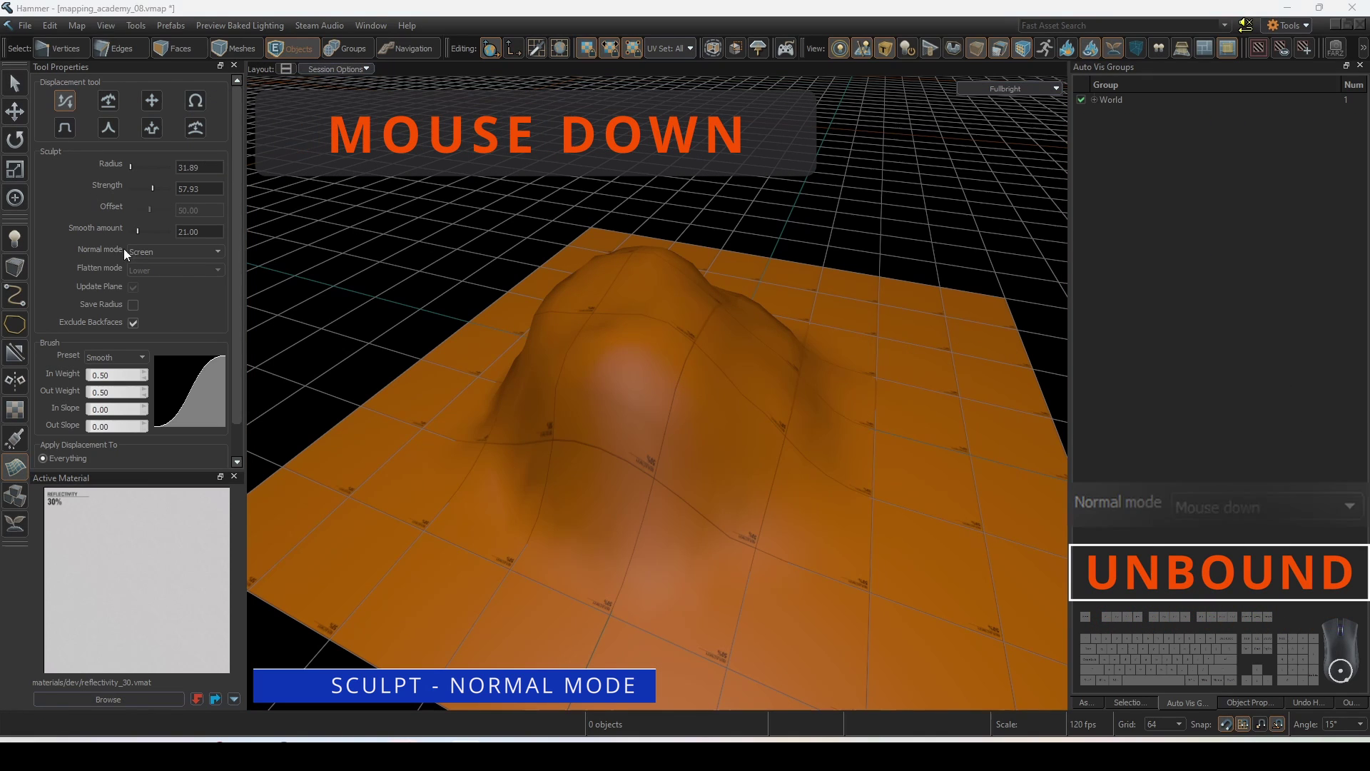
# Step: Set the normal mode to Mouse down and sculpt bulges out of the hill's front, top and side slopes
pyautogui.click(147, 254)
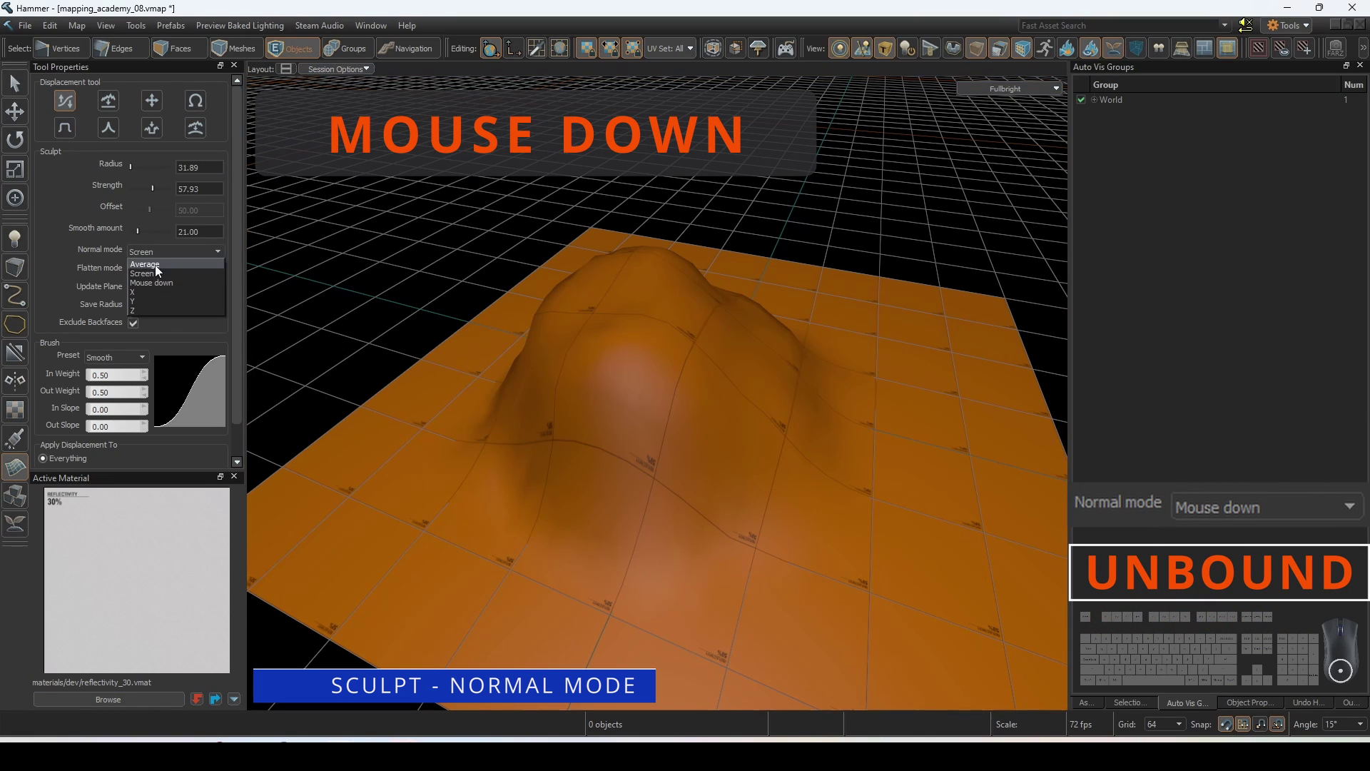
pyautogui.click(201, 271)
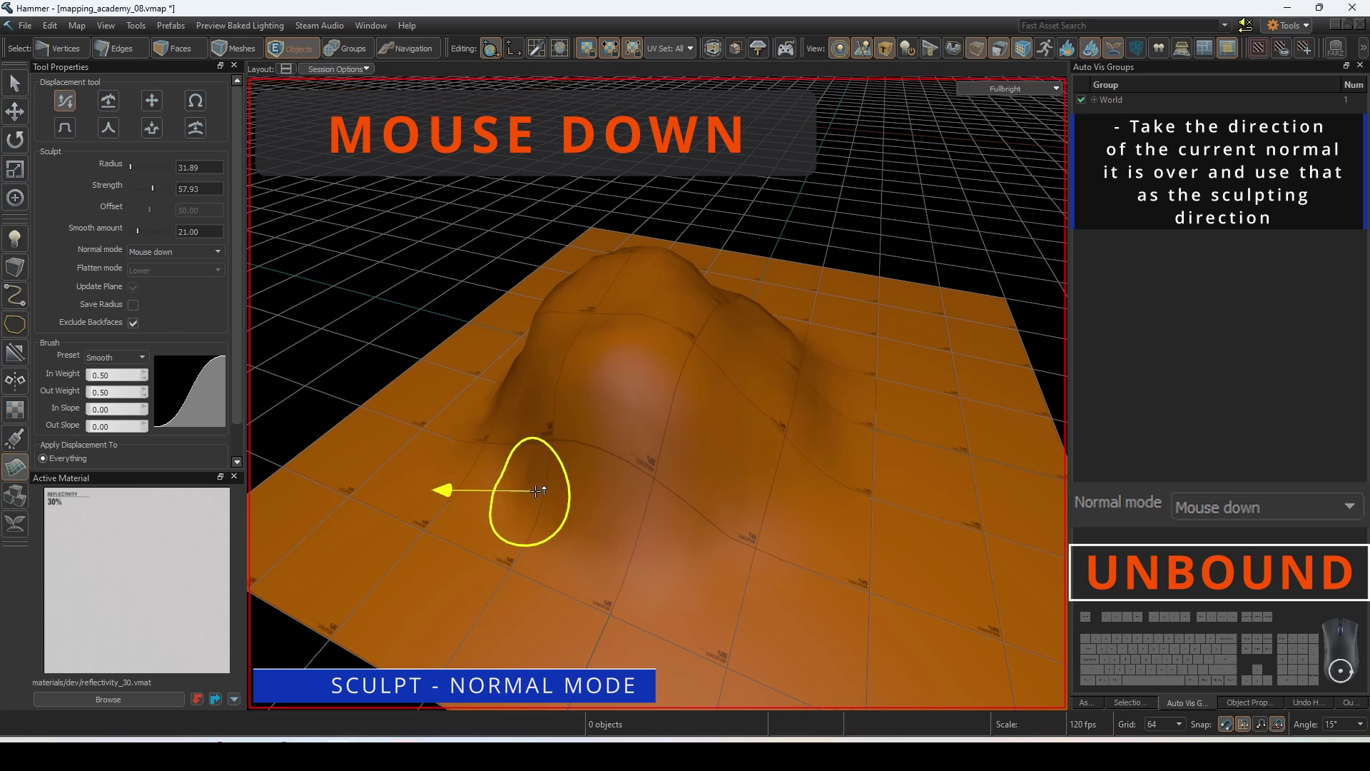
pyautogui.moveTo(749, 341)
pyautogui.mouseDown()
pyautogui.moveTo(795, 382)
pyautogui.moveTo(804, 447)
pyautogui.moveTo(717, 461)
pyautogui.mouseUp()
pyautogui.moveTo(624, 446); pyautogui.dragTo(541, 401)
pyautogui.moveTo(545, 308)
pyautogui.mouseDown()
pyautogui.moveTo(600, 284)
pyautogui.moveTo(747, 297)
pyautogui.moveTo(842, 354)
pyautogui.mouseUp()
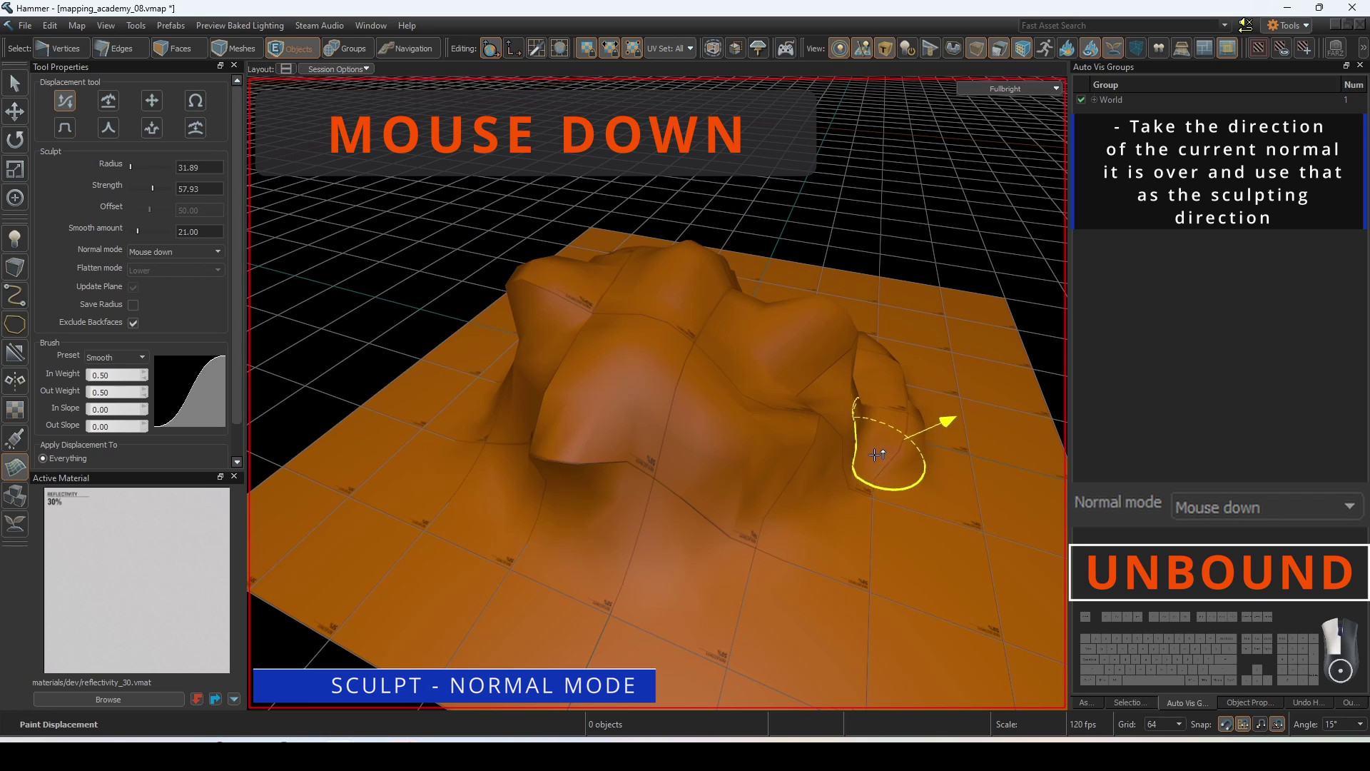
pyautogui.moveTo(877, 455); pyautogui.dragTo(813, 551)
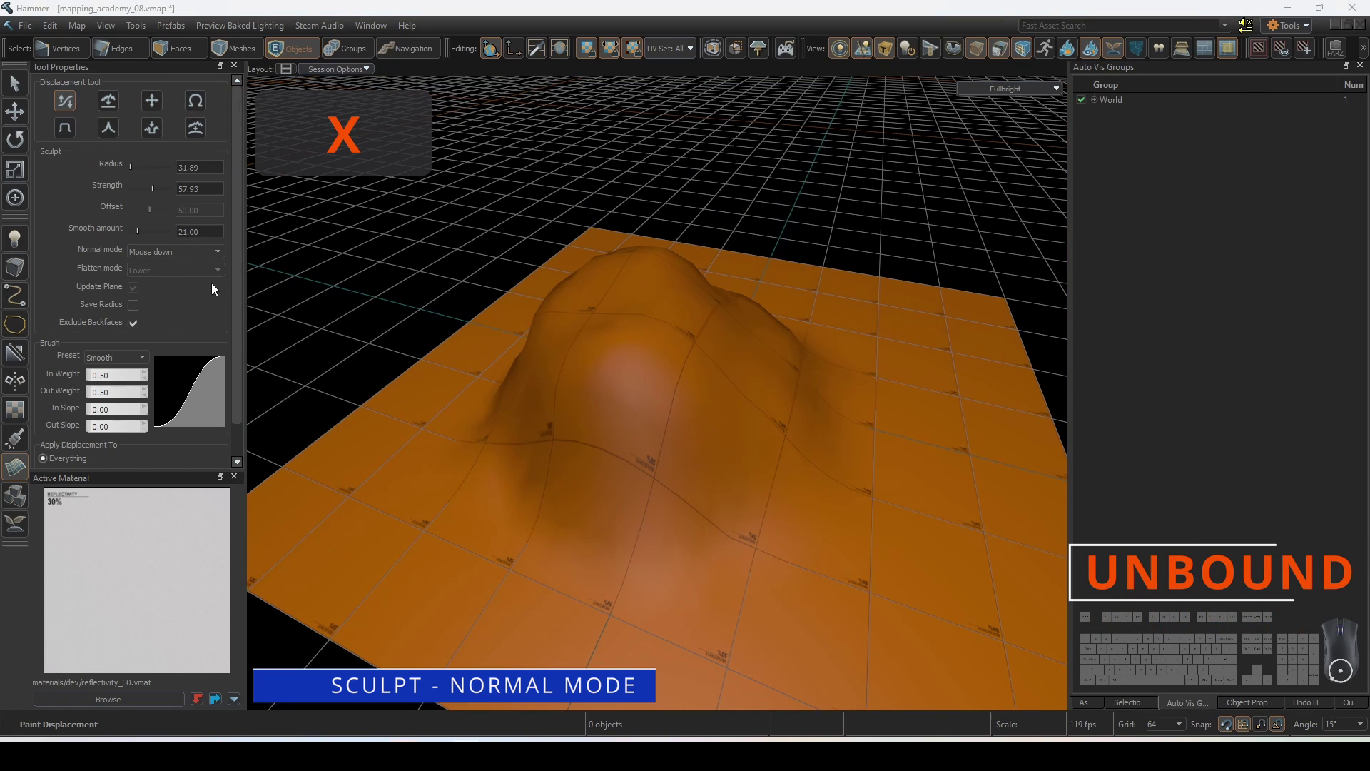
# Step: Set the normal mode to X and sculpt across the hill's slopes and the surrounding base
pyautogui.click(187, 248)
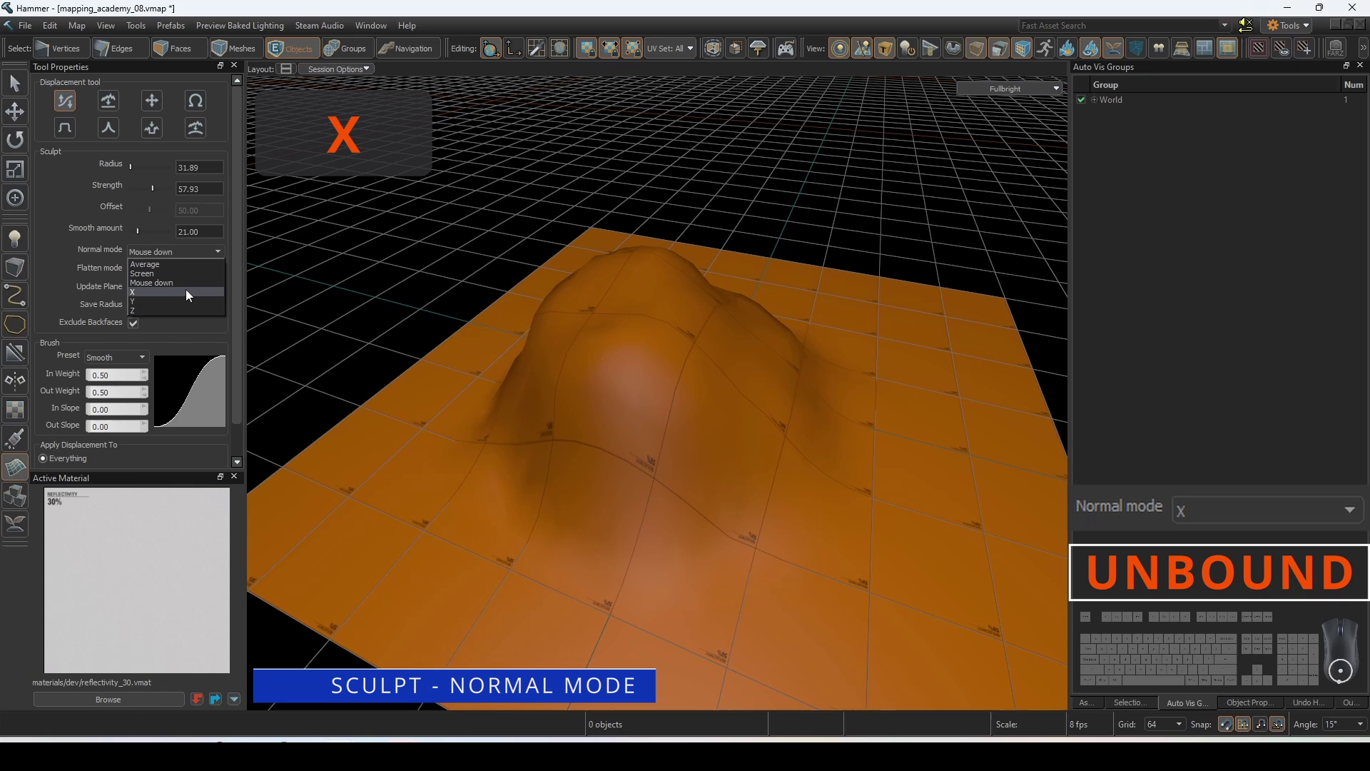
pyautogui.click(186, 289)
pyautogui.moveTo(598, 492)
pyautogui.mouseDown()
pyautogui.moveTo(779, 538)
pyautogui.moveTo(894, 379)
pyautogui.mouseUp()
pyautogui.moveTo(835, 318); pyautogui.dragTo(788, 446)
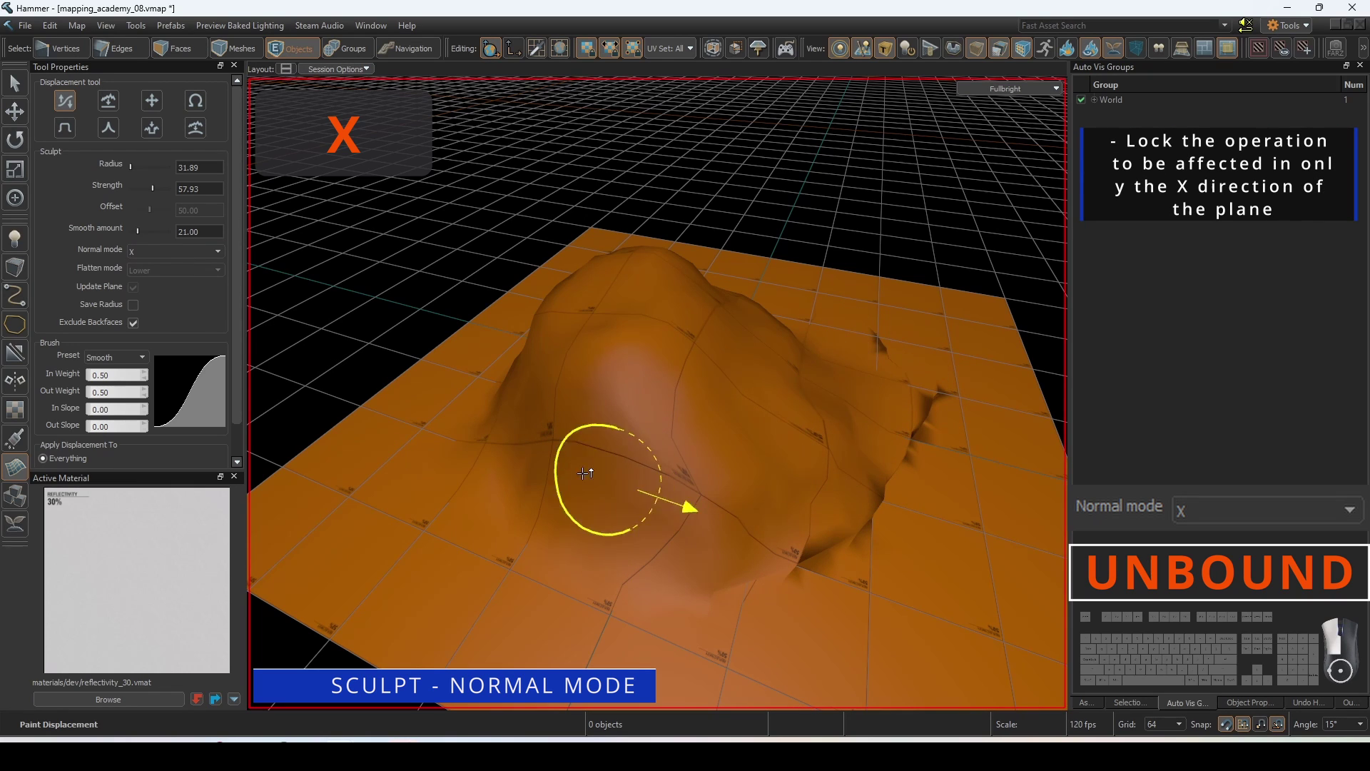
pyautogui.moveTo(585, 473); pyautogui.dragTo(444, 471)
pyautogui.moveTo(524, 605)
pyautogui.mouseDown()
pyautogui.moveTo(728, 330)
pyautogui.moveTo(850, 321)
pyautogui.moveTo(983, 341)
pyautogui.mouseUp()
# Step: Set the normal mode to Y and sculpt across the hill's front base and side slopes
pyautogui.click(193, 252)
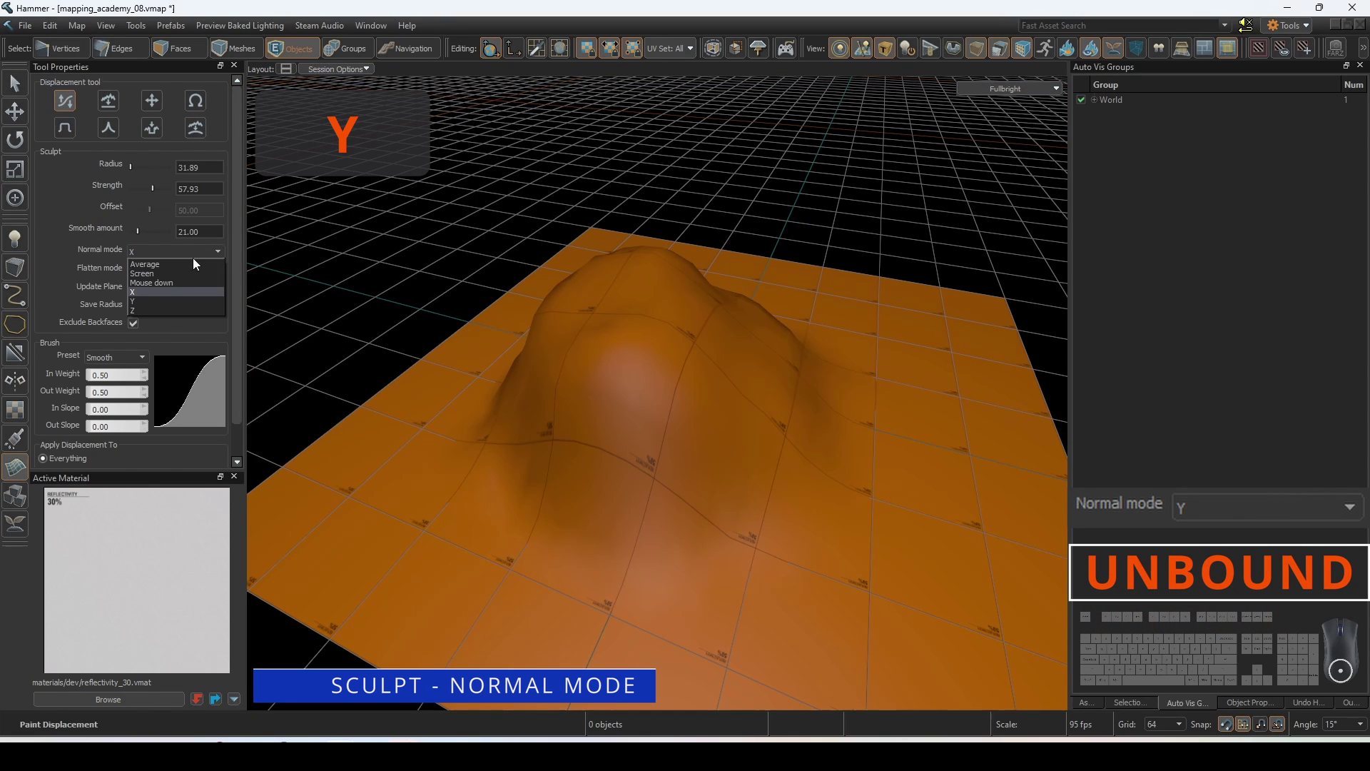
pyautogui.click(173, 302)
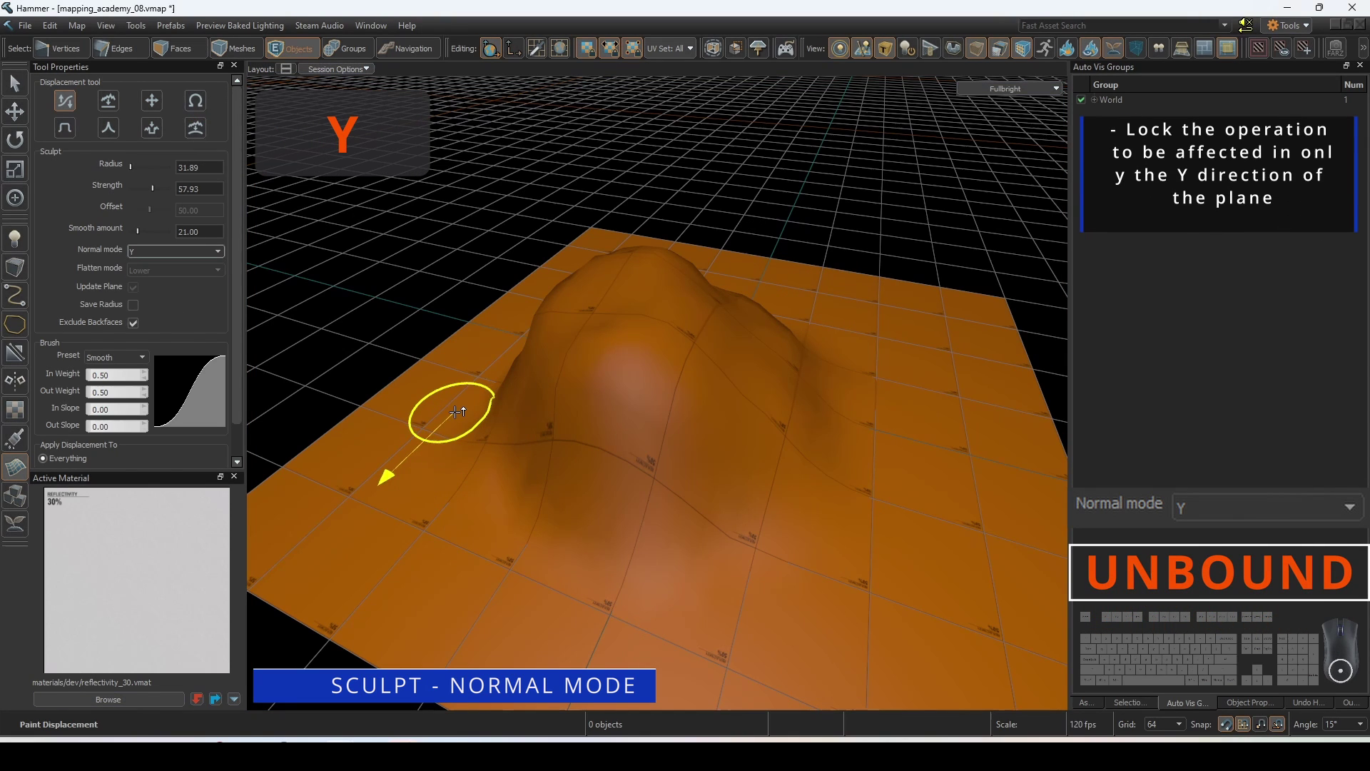
pyautogui.moveTo(458, 407)
pyautogui.mouseDown()
pyautogui.moveTo(555, 482)
pyautogui.moveTo(672, 490)
pyautogui.moveTo(854, 396)
pyautogui.mouseUp()
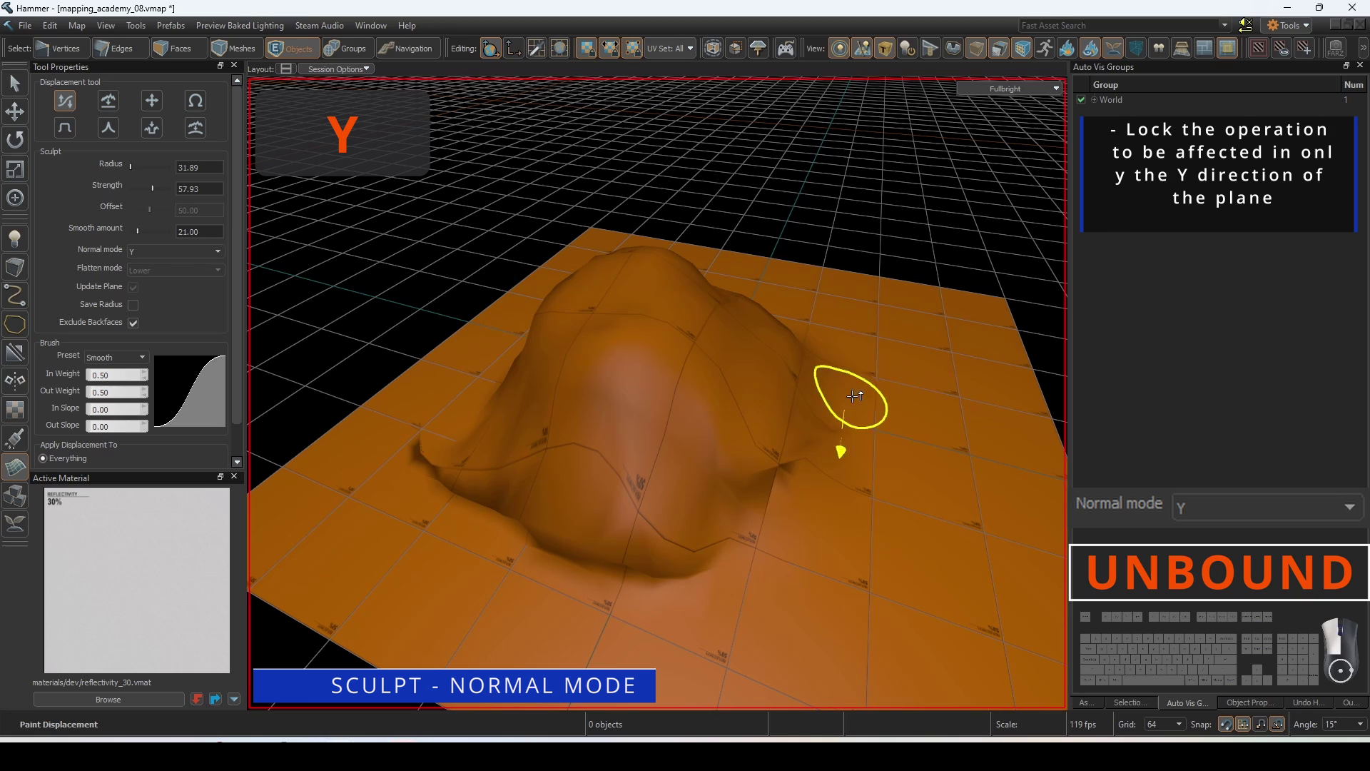
pyautogui.moveTo(906, 501); pyautogui.dragTo(546, 353)
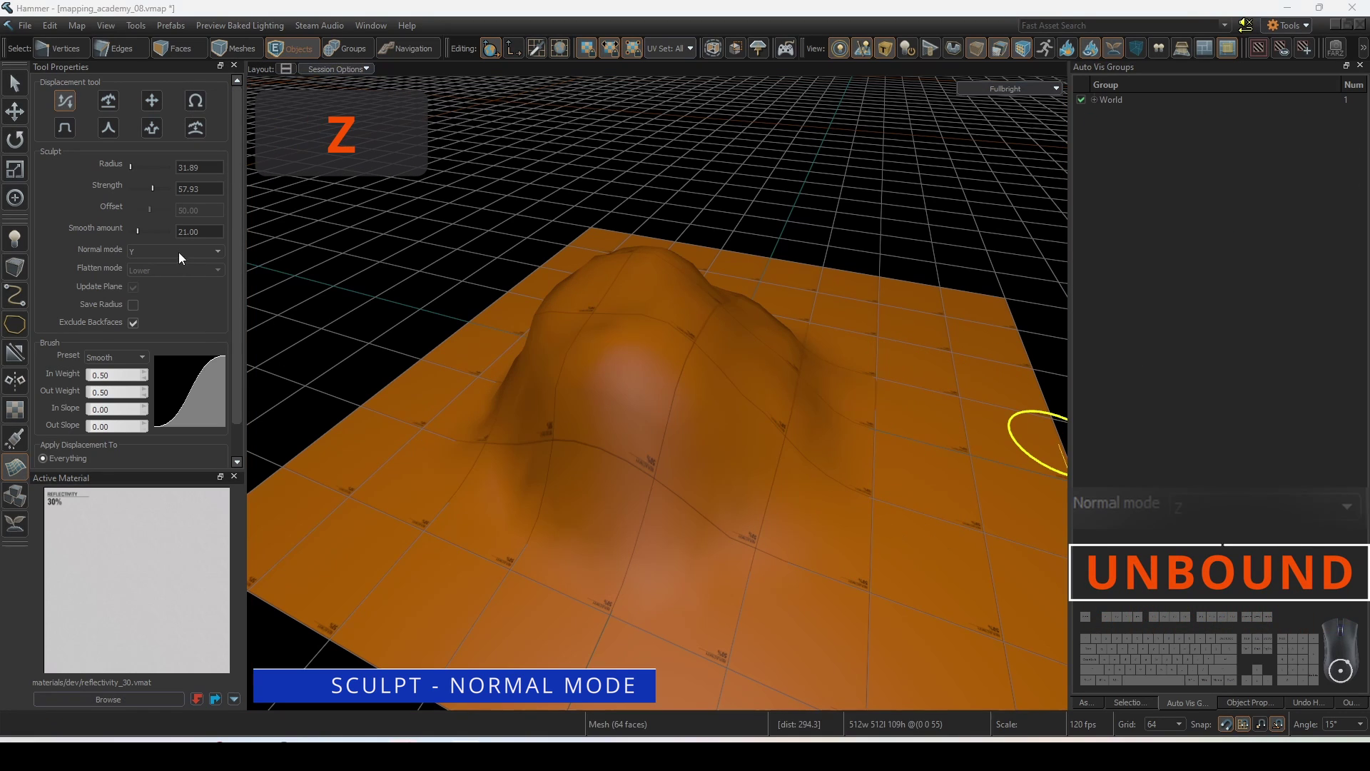
# Step: Set the normal mode to Z and sculpt across the hill and its surroundings
pyautogui.click(177, 251)
pyautogui.click(156, 310)
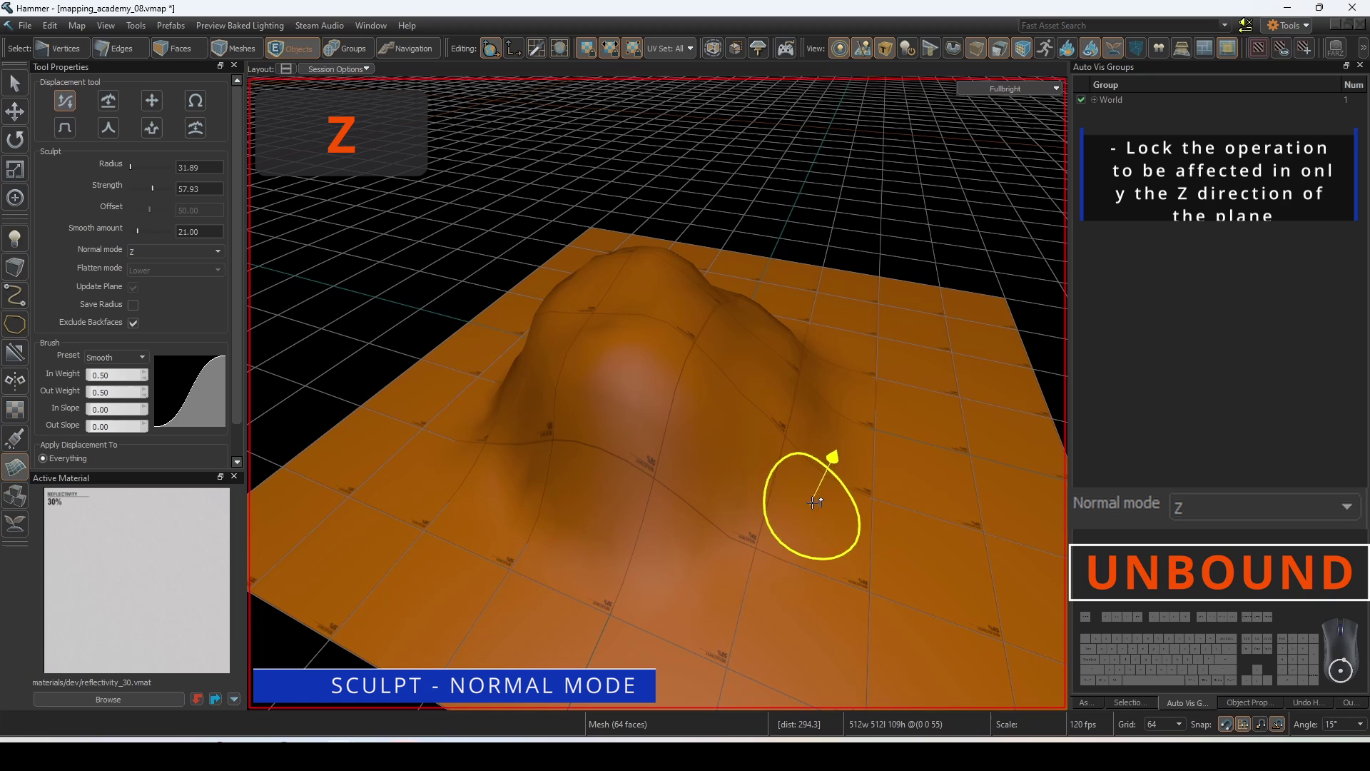
pyautogui.moveTo(755, 349)
pyautogui.mouseDown()
pyautogui.moveTo(820, 398)
pyautogui.moveTo(566, 398)
pyautogui.moveTo(383, 474)
pyautogui.moveTo(588, 594)
pyautogui.moveTo(893, 520)
pyautogui.moveTo(890, 386)
pyautogui.moveTo(591, 285)
pyautogui.moveTo(491, 349)
pyautogui.mouseUp()
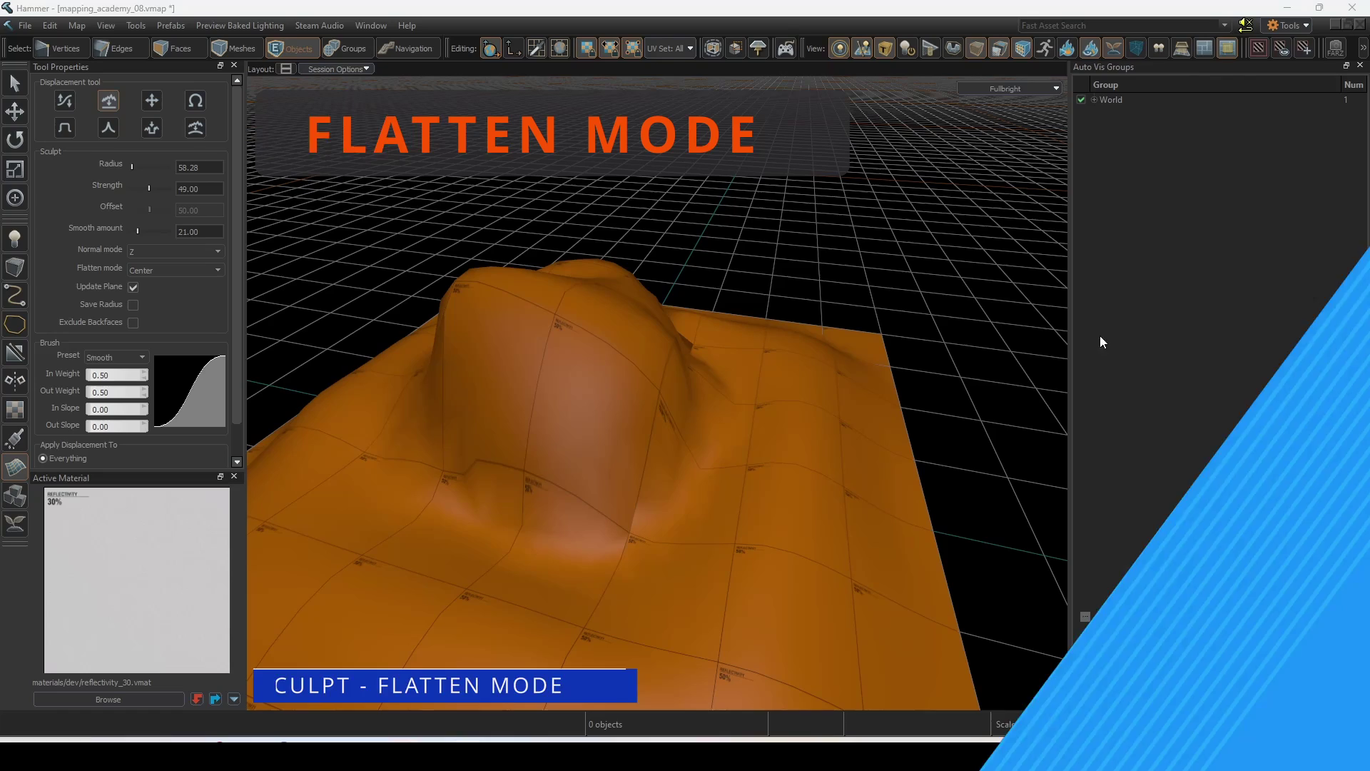
# Step: With the flatten brush, set the flatten mode to Center and flatten the hill's front base
pyautogui.click(144, 104)
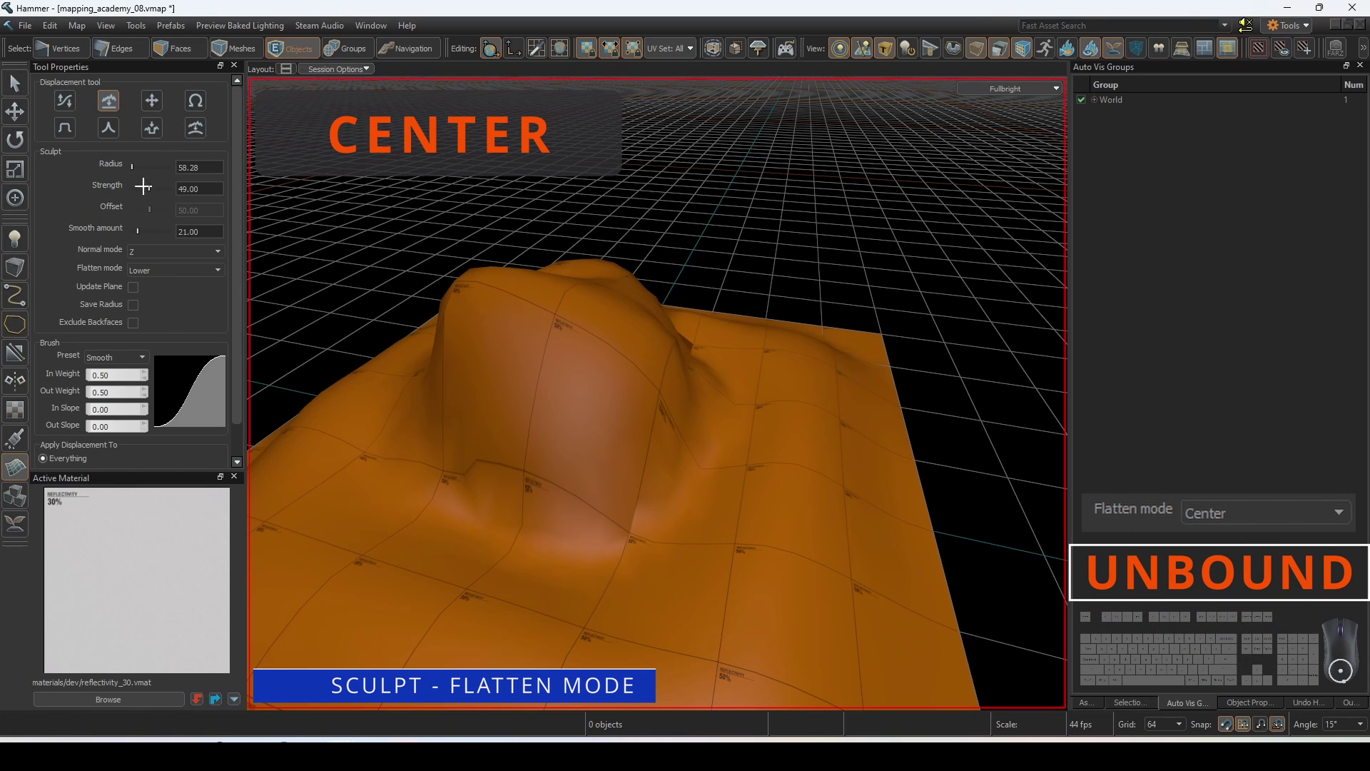
pyautogui.click(165, 272)
pyautogui.click(164, 280)
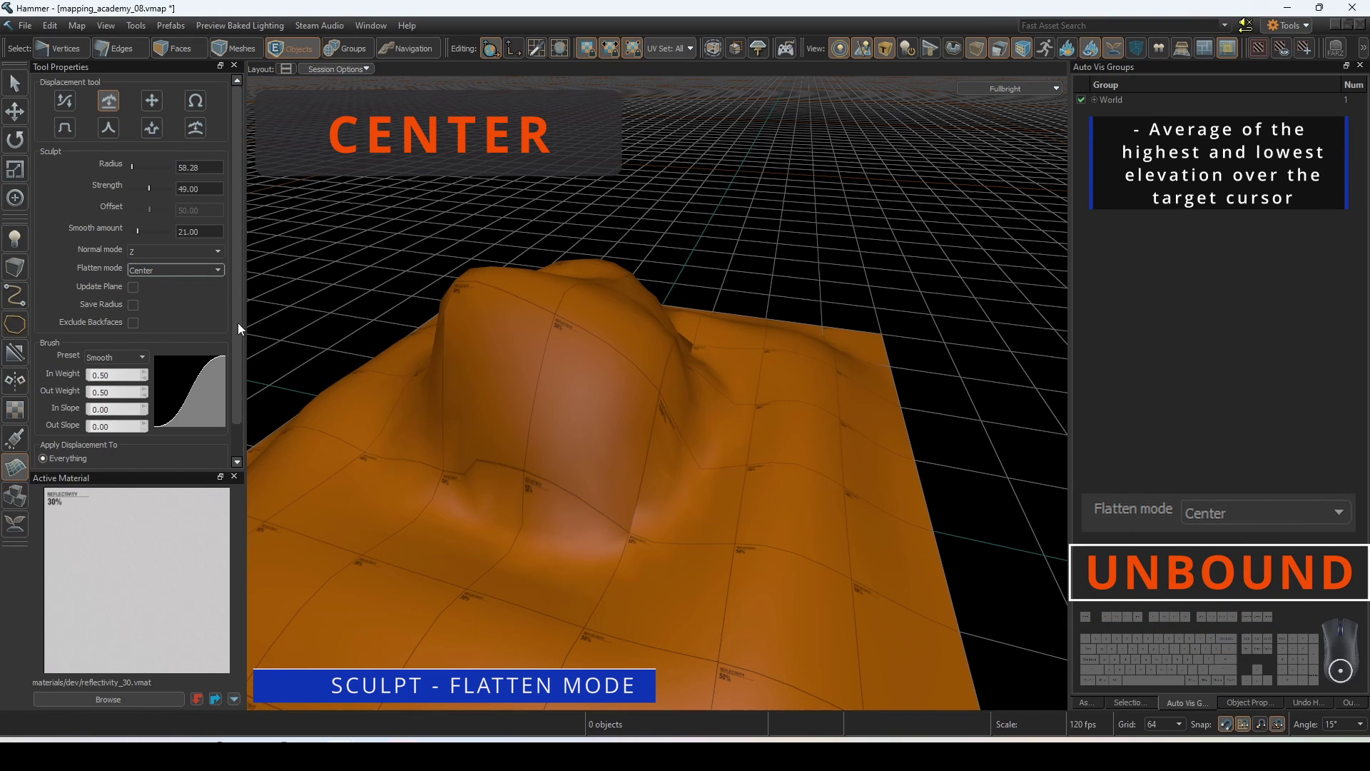
pyautogui.moveTo(474, 457)
pyautogui.mouseDown()
pyautogui.moveTo(586, 466)
pyautogui.moveTo(660, 410)
pyautogui.moveTo(653, 357)
pyautogui.moveTo(593, 474)
pyautogui.moveTo(371, 435)
pyautogui.moveTo(421, 422)
pyautogui.mouseUp()
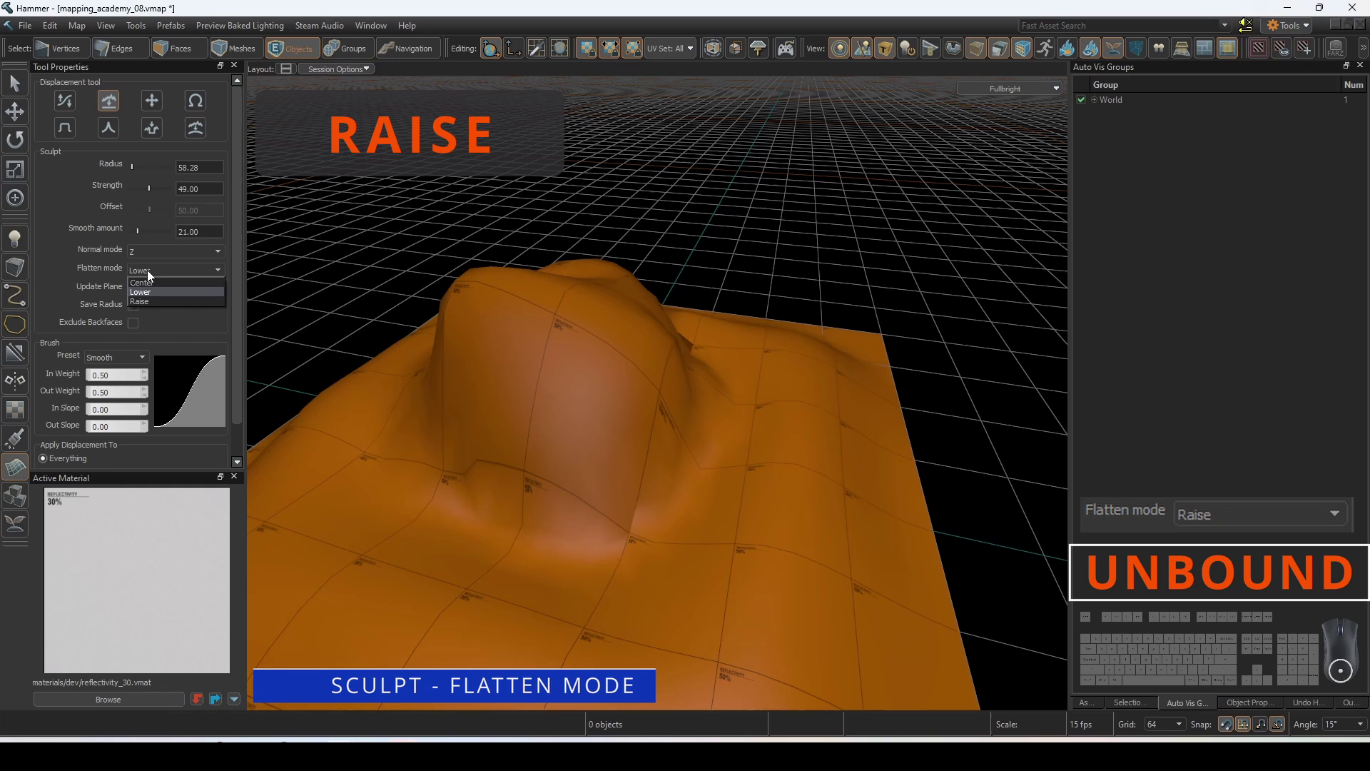
# Step: Set the flatten mode to Raise and flatten across the hill from its front to its far side
pyautogui.click(147, 270)
pyautogui.click(158, 301)
pyautogui.moveTo(490, 397)
pyautogui.mouseDown()
pyautogui.moveTo(526, 473)
pyautogui.moveTo(473, 428)
pyautogui.moveTo(405, 407)
pyautogui.moveTo(646, 477)
pyautogui.moveTo(695, 346)
pyautogui.mouseUp()
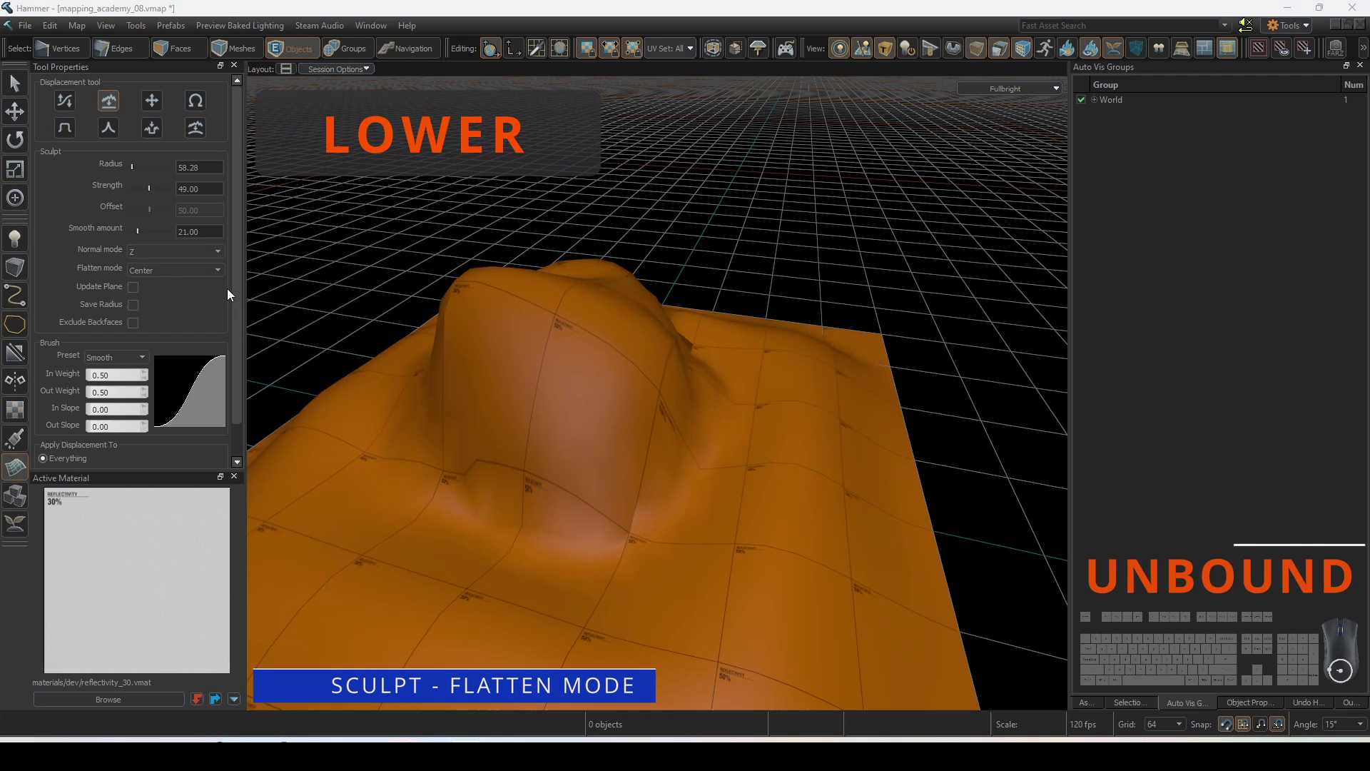
# Step: Set the flatten mode to Lower and flatten across the hill's front base toward its side
pyautogui.click(164, 270)
pyautogui.click(156, 291)
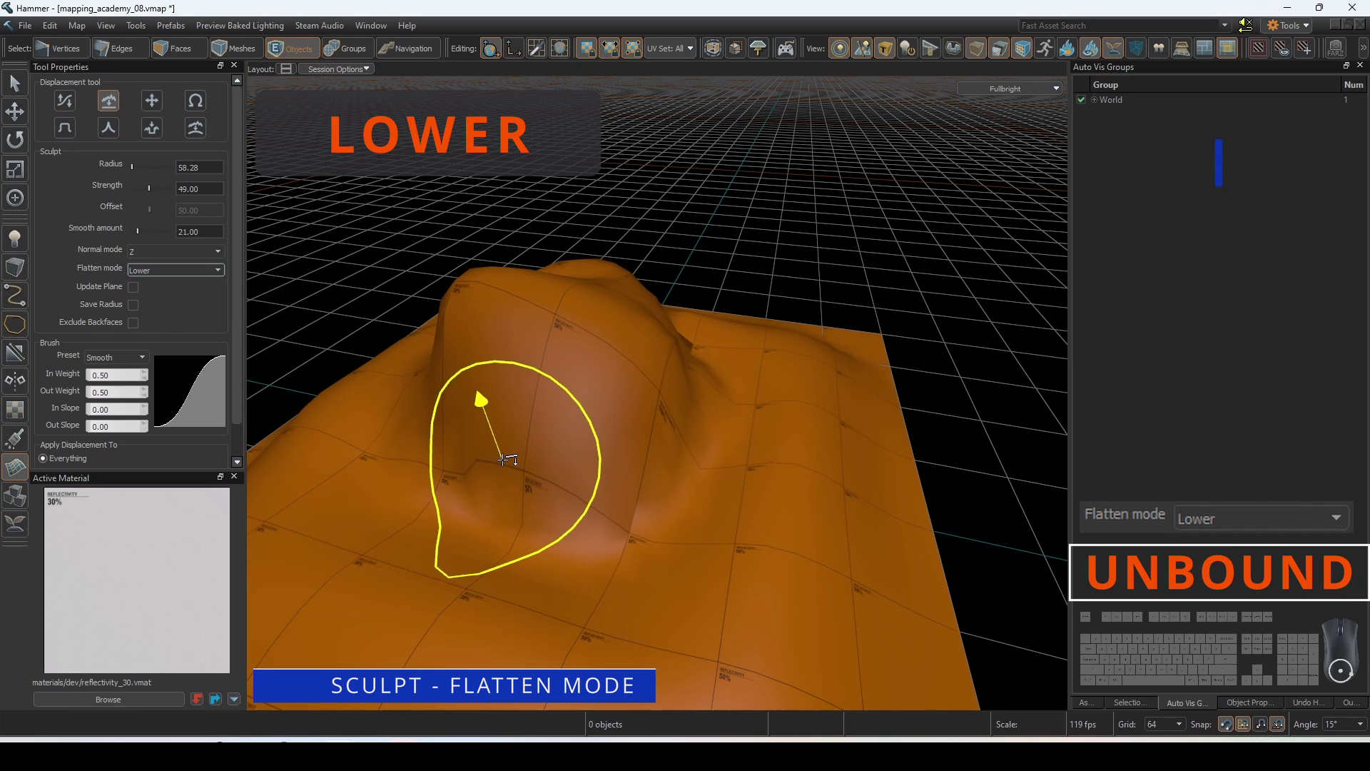
pyautogui.moveTo(499, 480)
pyautogui.mouseDown()
pyautogui.moveTo(703, 490)
pyautogui.moveTo(709, 397)
pyautogui.mouseUp()
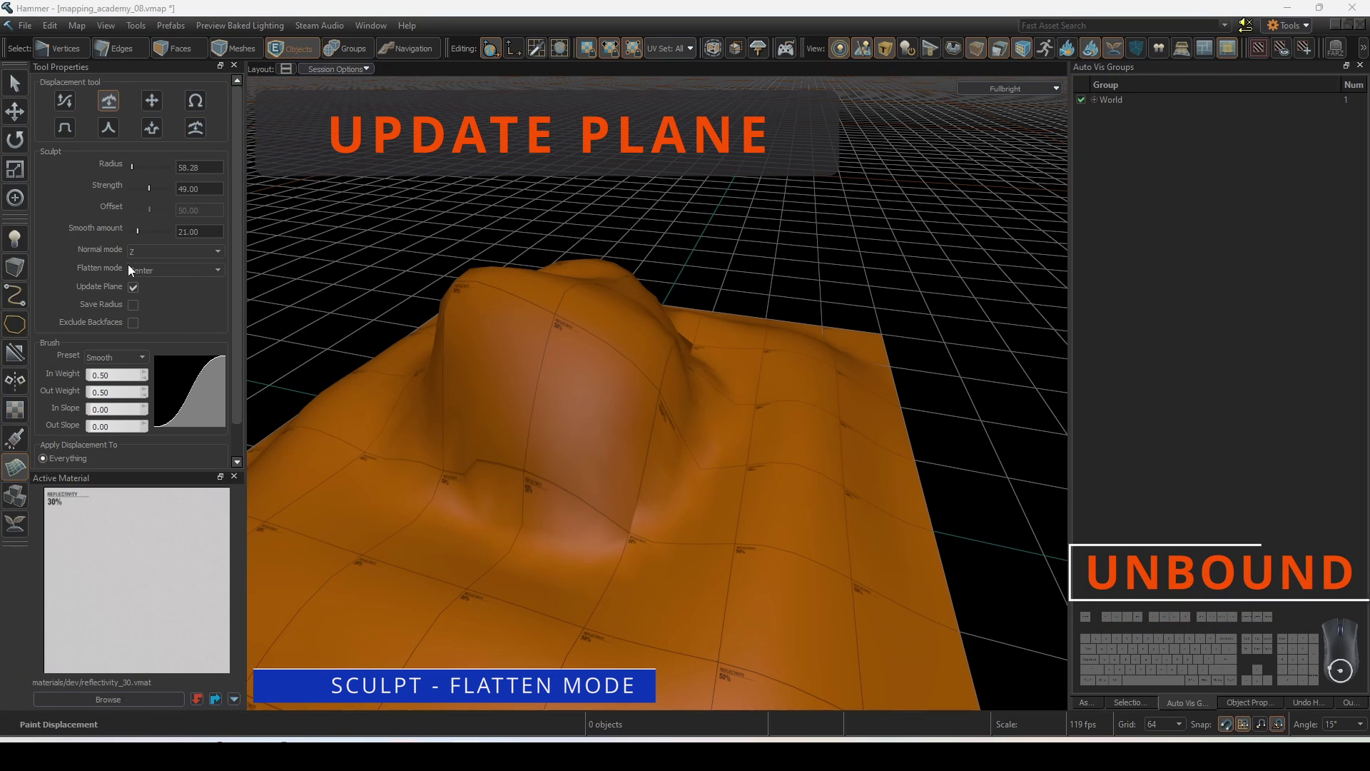
# Step: Try flattening the hill's front base with Update Plane off, undo the stroke and re-enable Update Plane
pyautogui.click(134, 287)
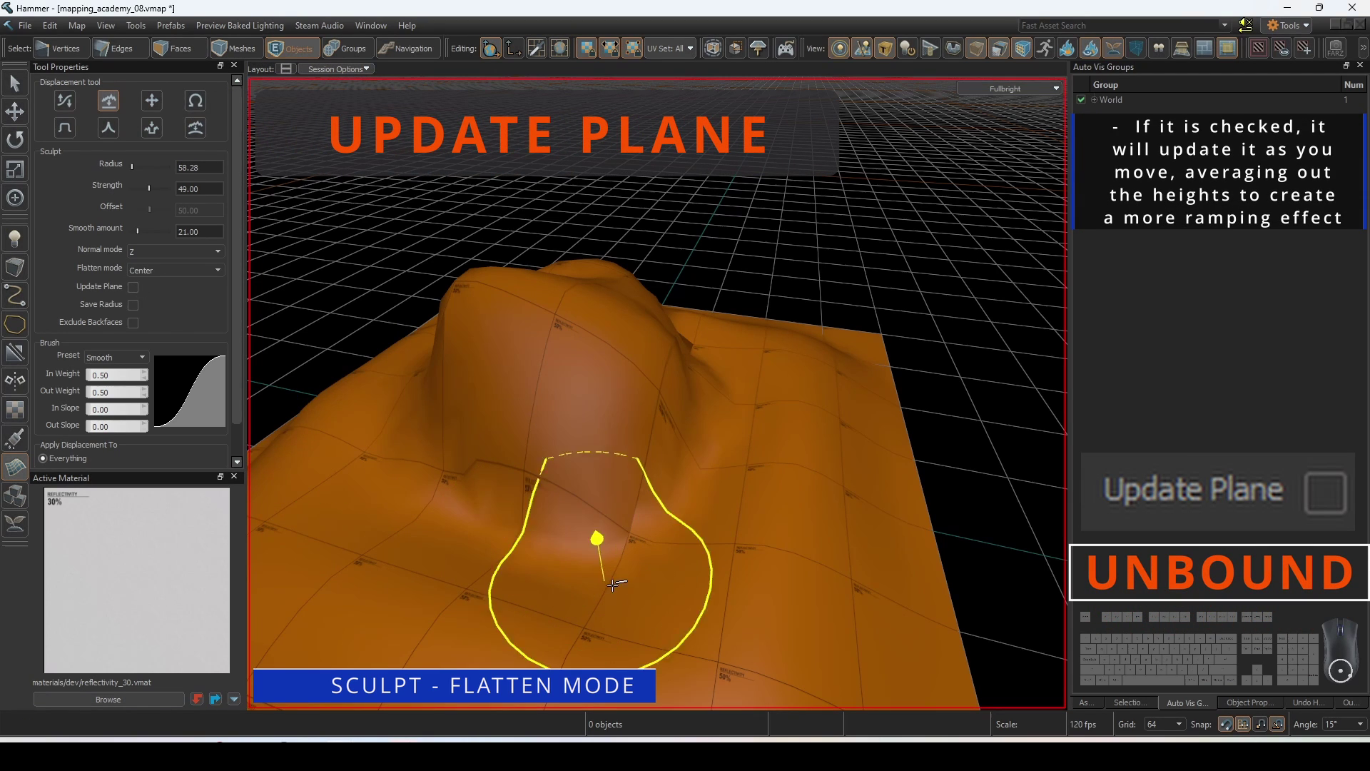
pyautogui.moveTo(628, 553)
pyautogui.mouseDown()
pyautogui.moveTo(707, 360)
pyautogui.moveTo(567, 460)
pyautogui.moveTo(351, 443)
pyautogui.moveTo(613, 526)
pyautogui.moveTo(728, 357)
pyautogui.moveTo(544, 514)
pyautogui.moveTo(474, 525)
pyautogui.moveTo(716, 422)
pyautogui.mouseUp()
pyautogui.hotkey('ctrl', 'z')
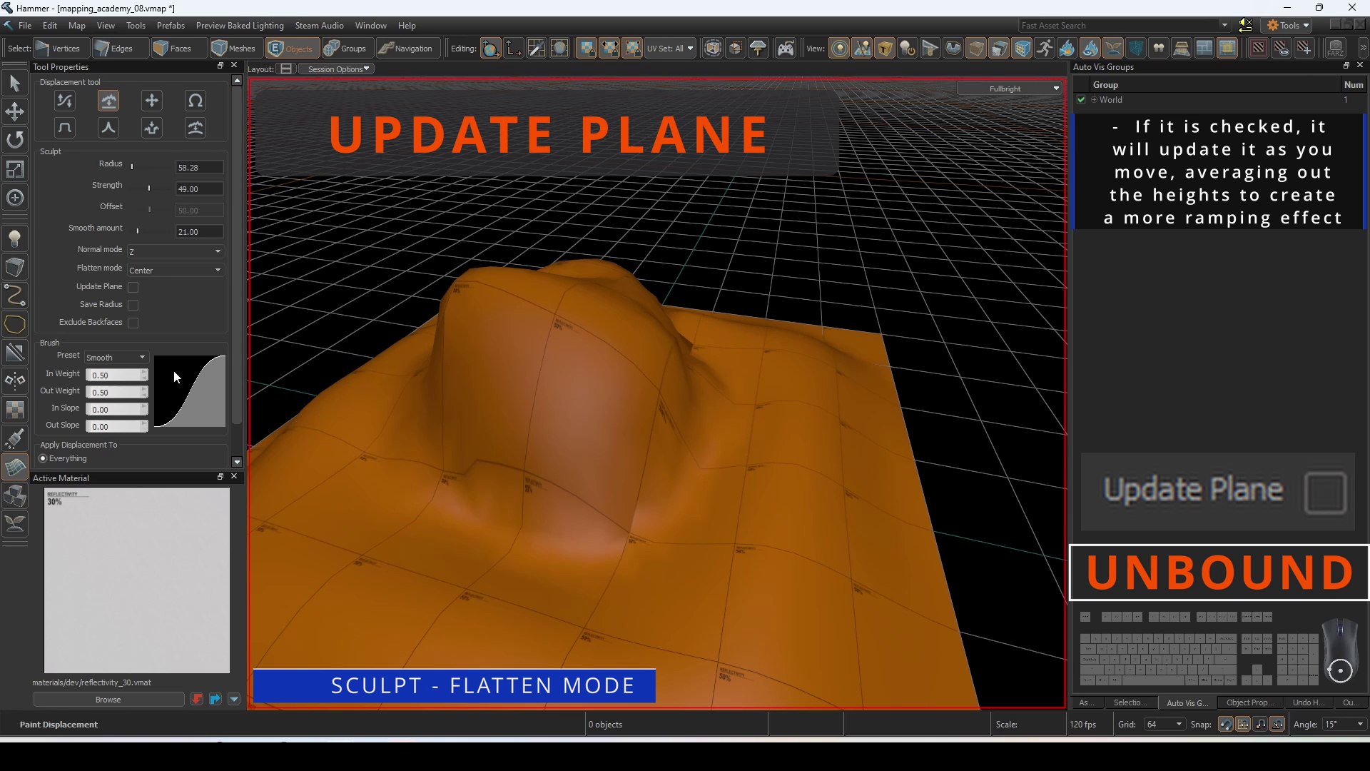
pyautogui.click(132, 286)
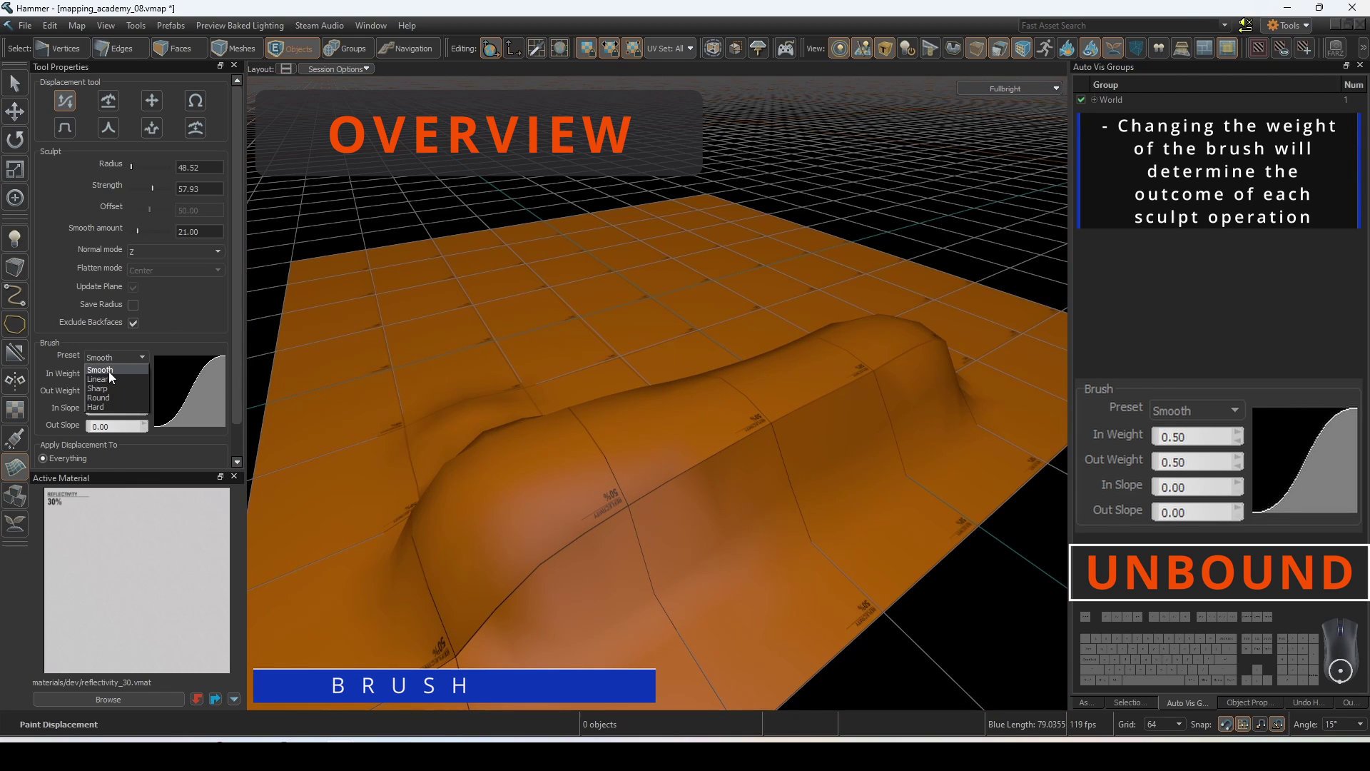
# Step: Sculpt a raised ridge on the plane with the Linear brush preset, and continue along the far side with the Hard preset
pyautogui.click(107, 379)
pyautogui.moveTo(446, 380); pyautogui.dragTo(456, 367)
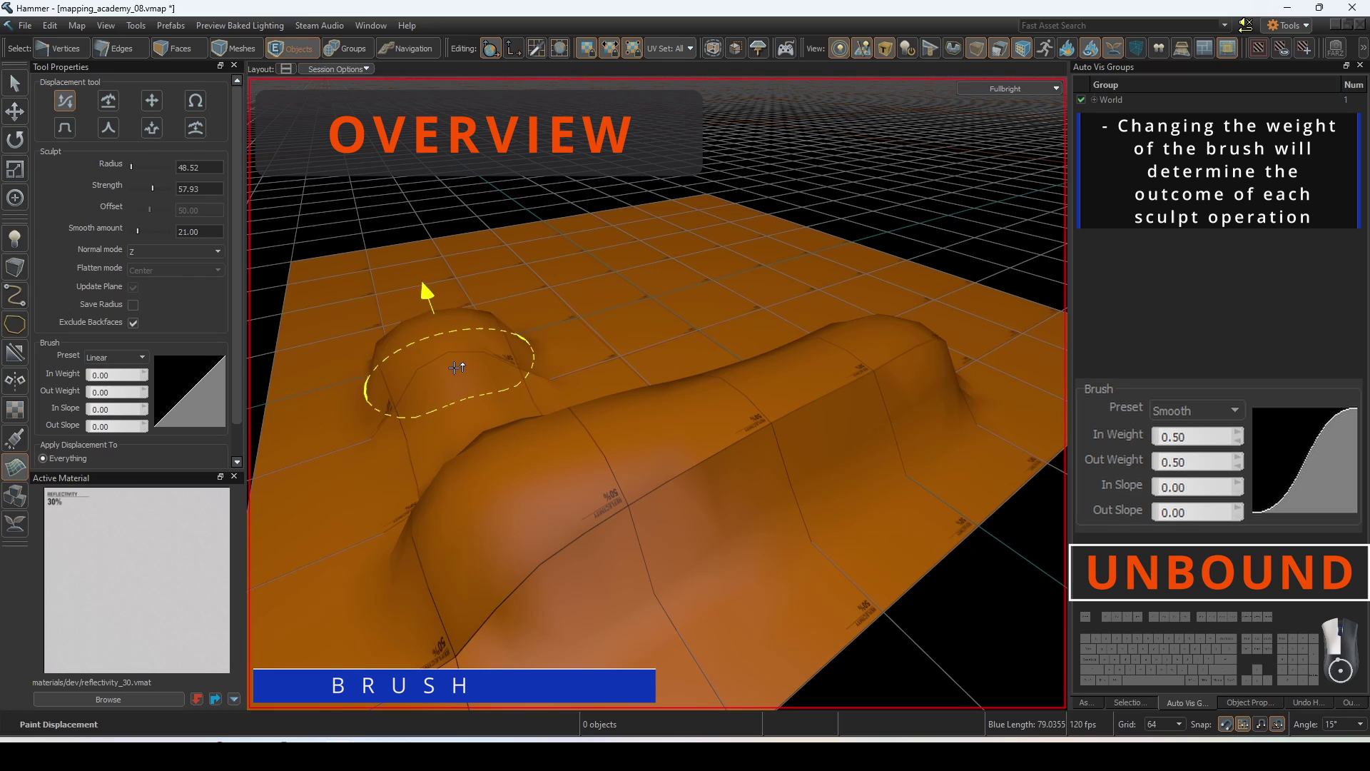
pyautogui.click(143, 358)
pyautogui.click(101, 404)
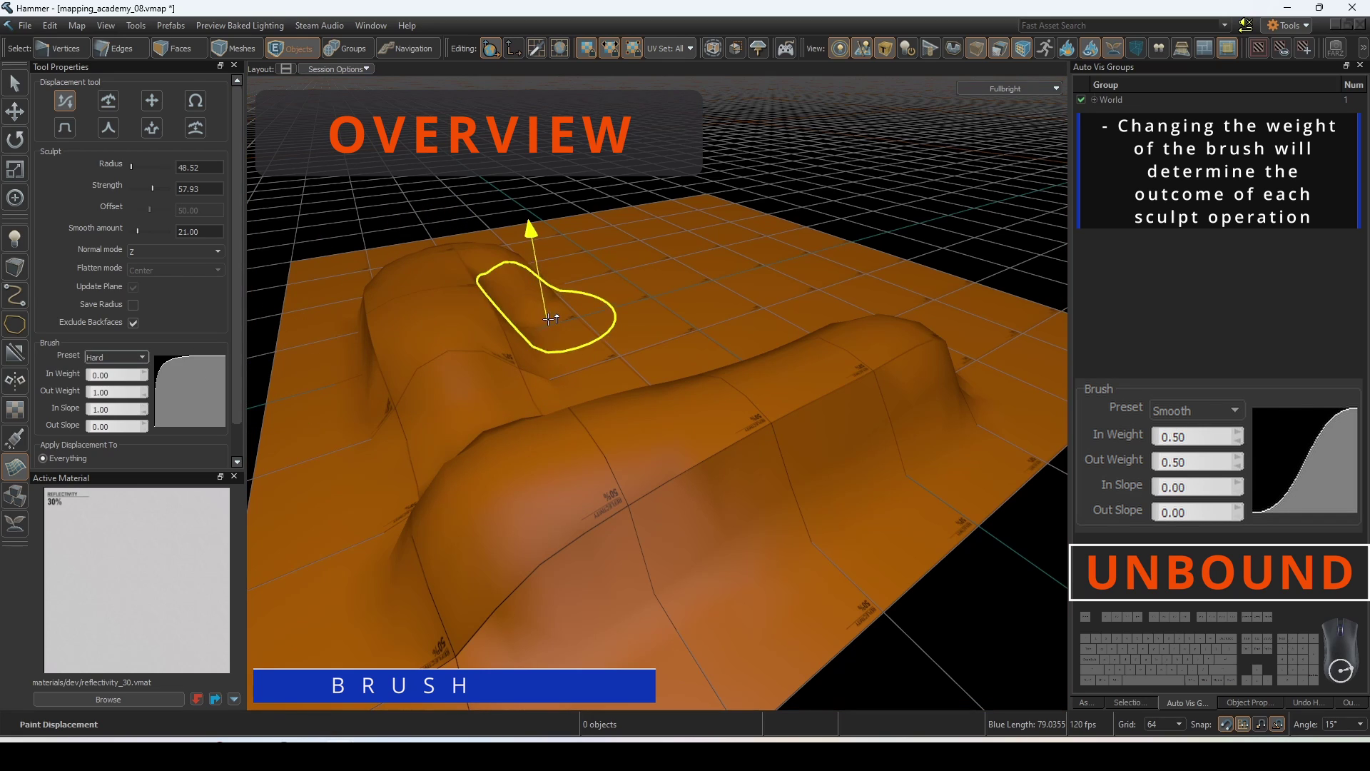
pyautogui.moveTo(550, 285); pyautogui.dragTo(628, 259)
pyautogui.moveTo(713, 303)
pyautogui.mouseDown()
pyautogui.moveTo(871, 294)
pyautogui.moveTo(967, 341)
pyautogui.mouseUp()
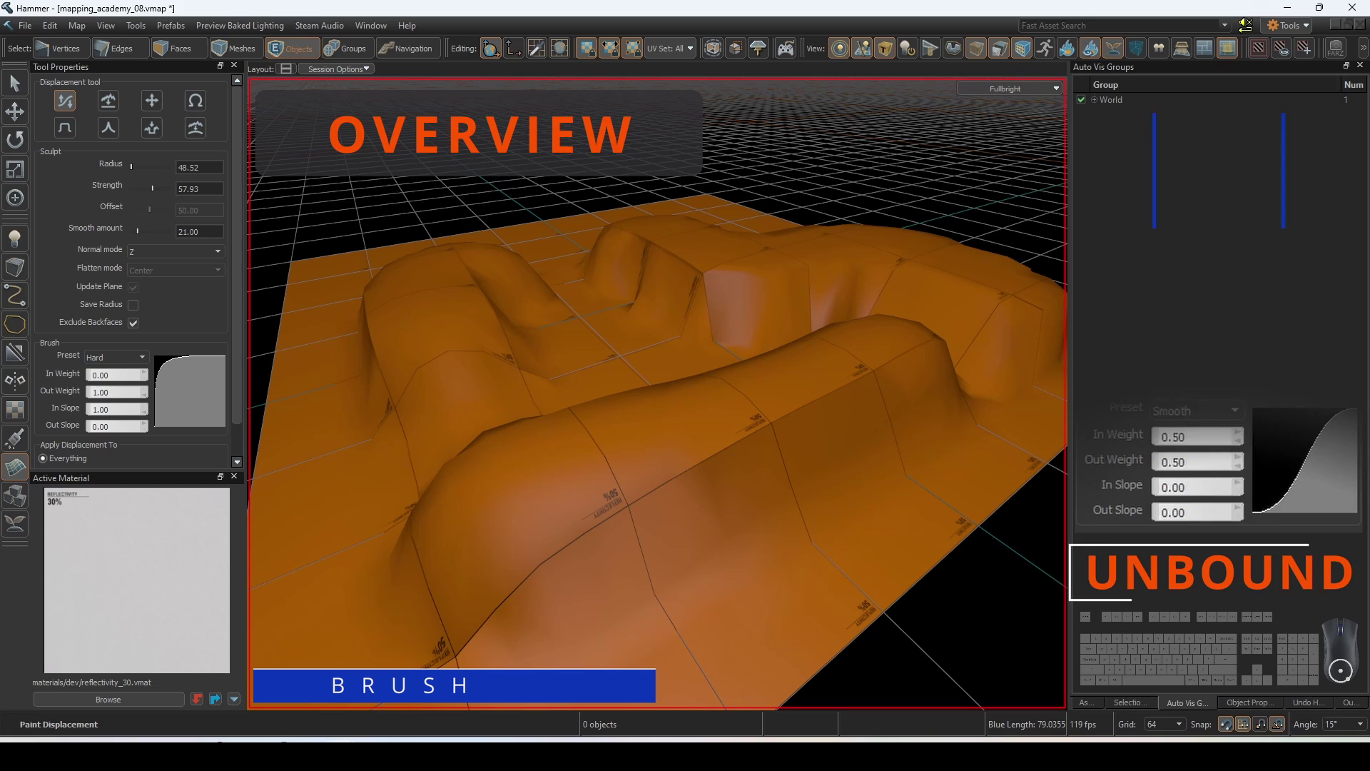
# Step: Cycle the brush preset through Smooth, Linear, Sharp, Round and Hard to compare their falloff curves
pyautogui.click(107, 357)
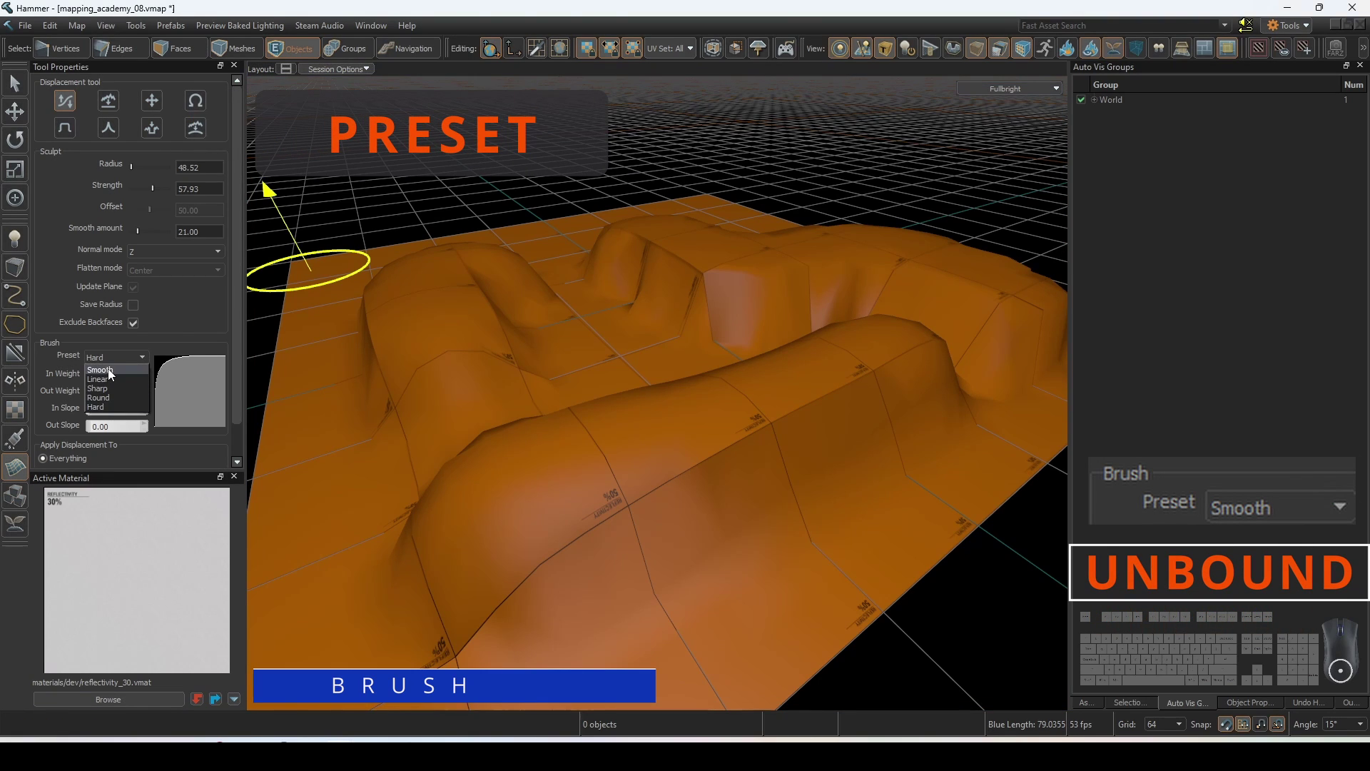
pyautogui.click(111, 370)
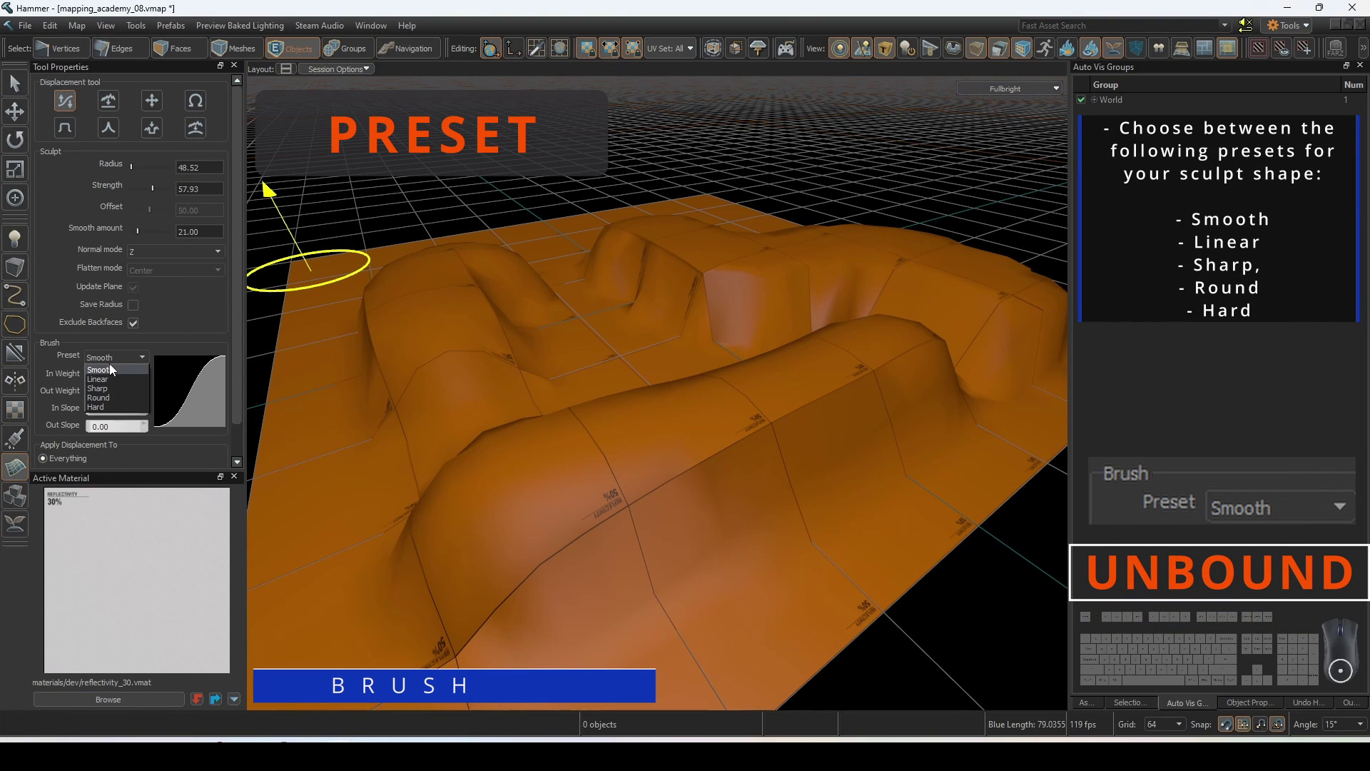
pyautogui.click(109, 379)
pyautogui.click(118, 394)
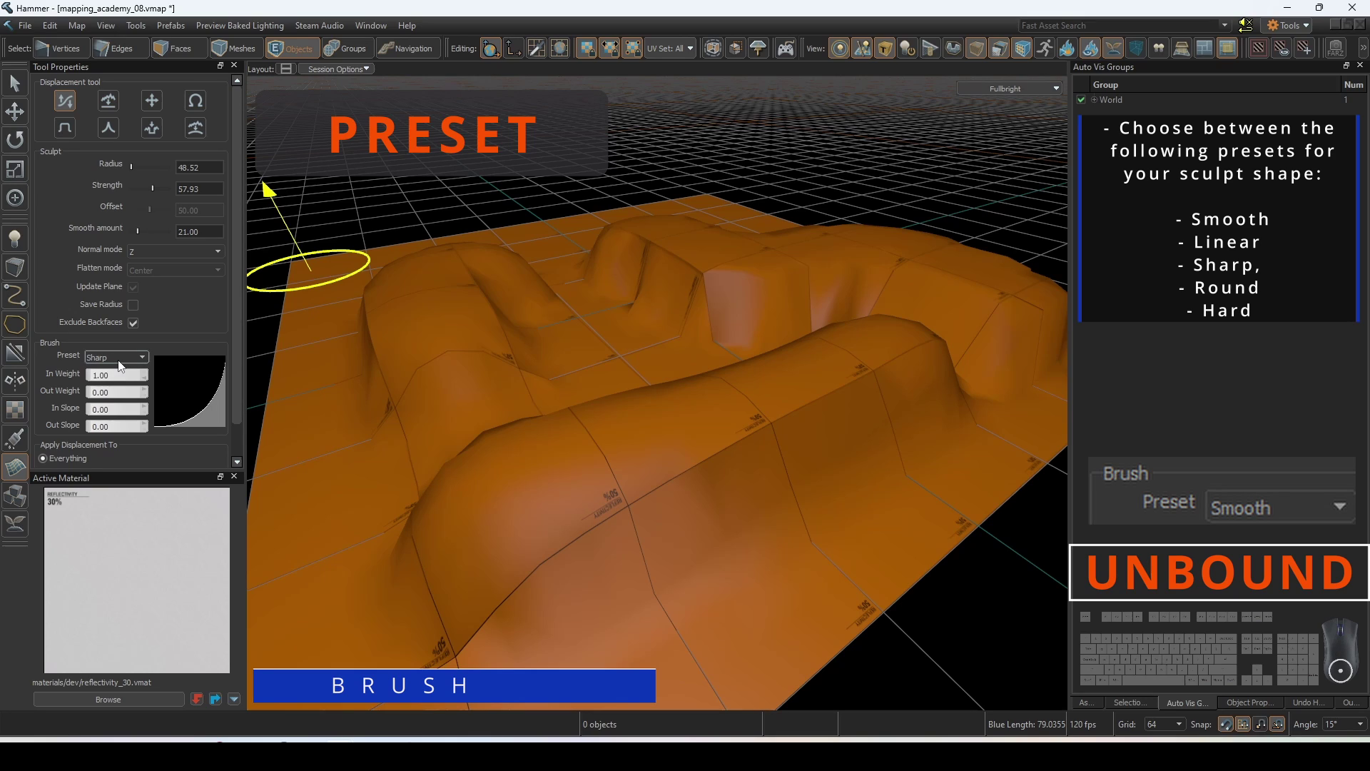
pyautogui.click(113, 396)
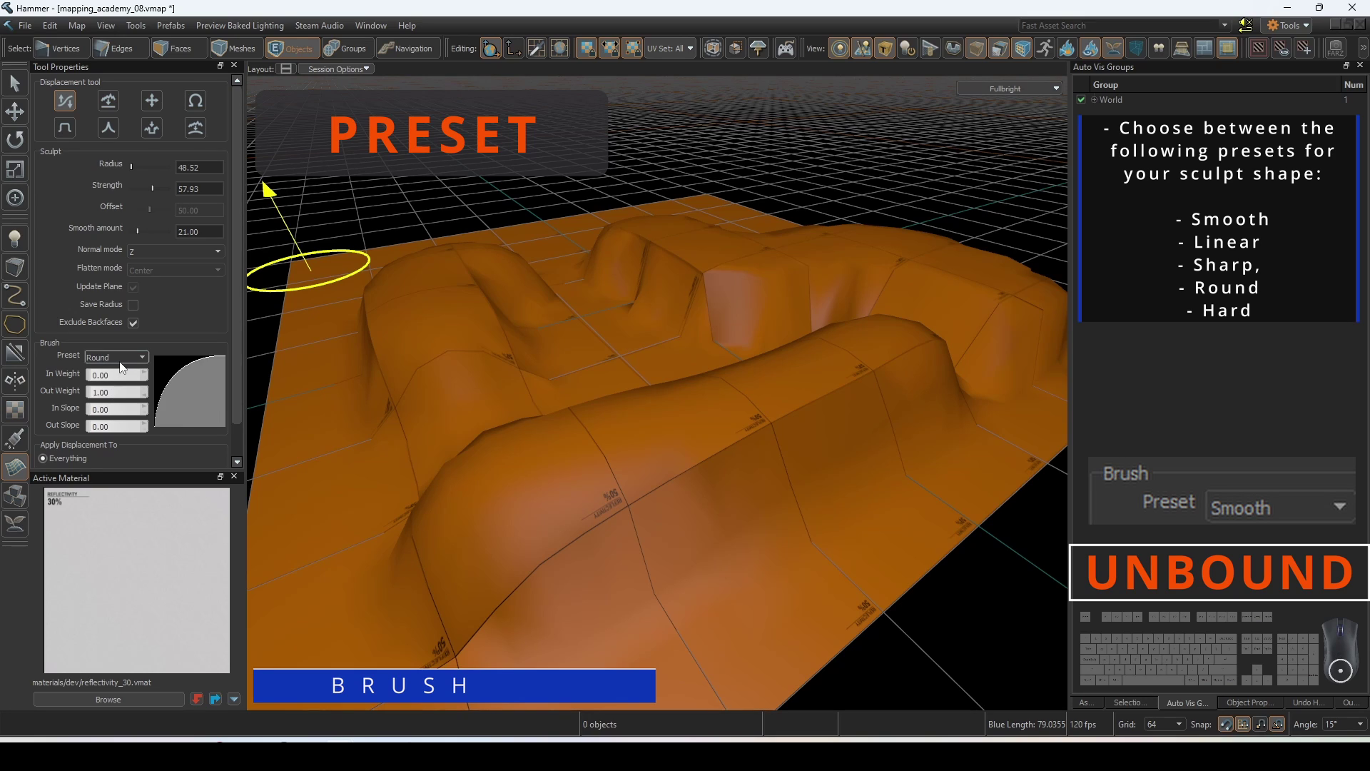
pyautogui.click(117, 406)
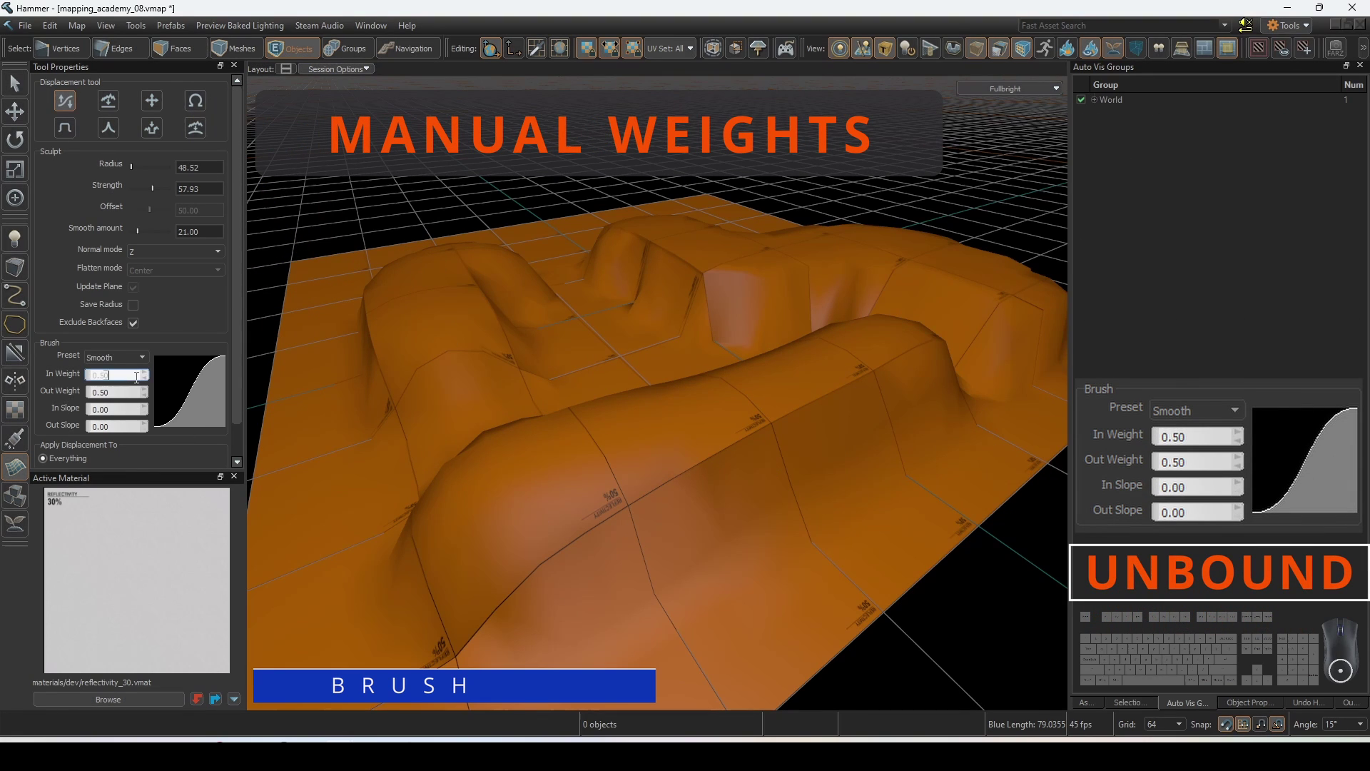
# Step: Adjust the Smooth brush manually to In Weight 1.00, Out Weight 1.00, In Slope 0.71 and Out Slope 0.85
pyautogui.click(145, 371)
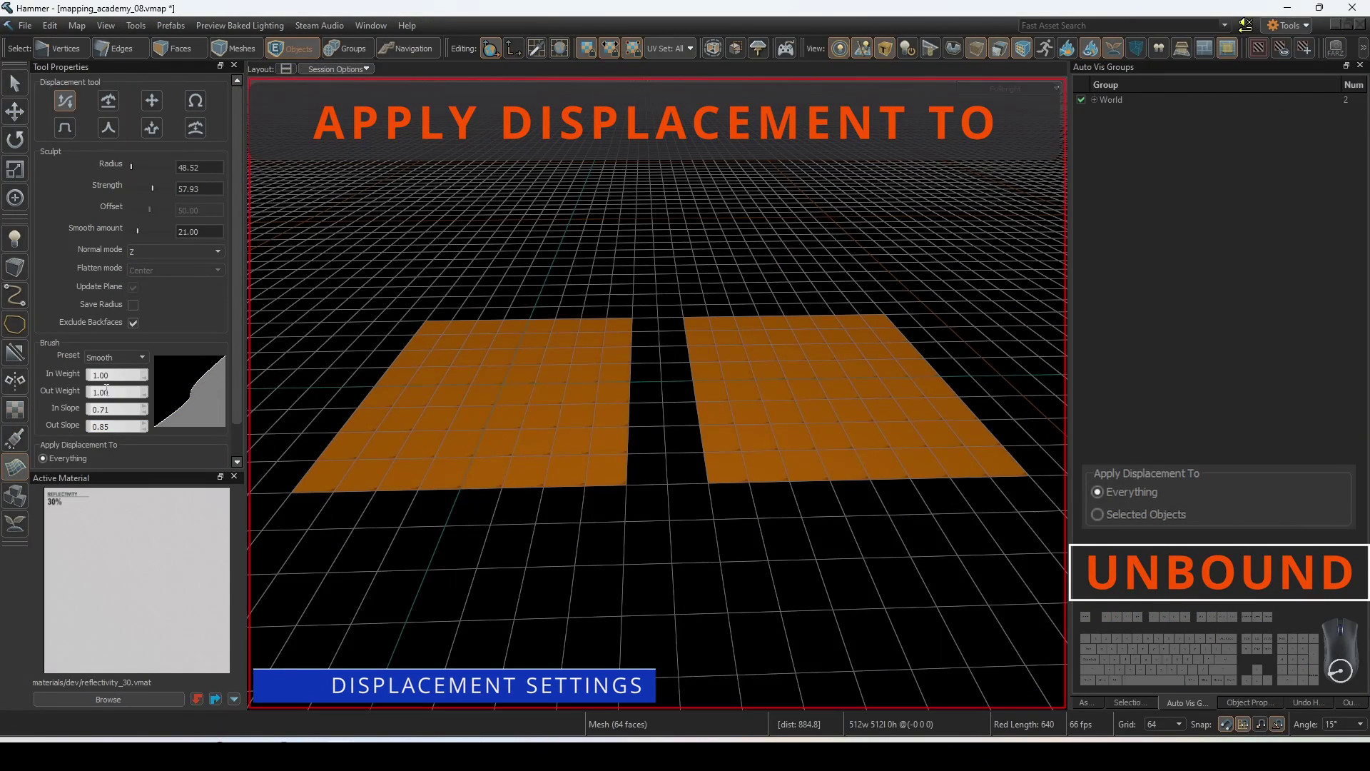
# Step: Limit Apply Displacement To to Selected Objects and sculpt the selected left mesh with the Displacement tool
pyautogui.scroll(-1, 70, 443)
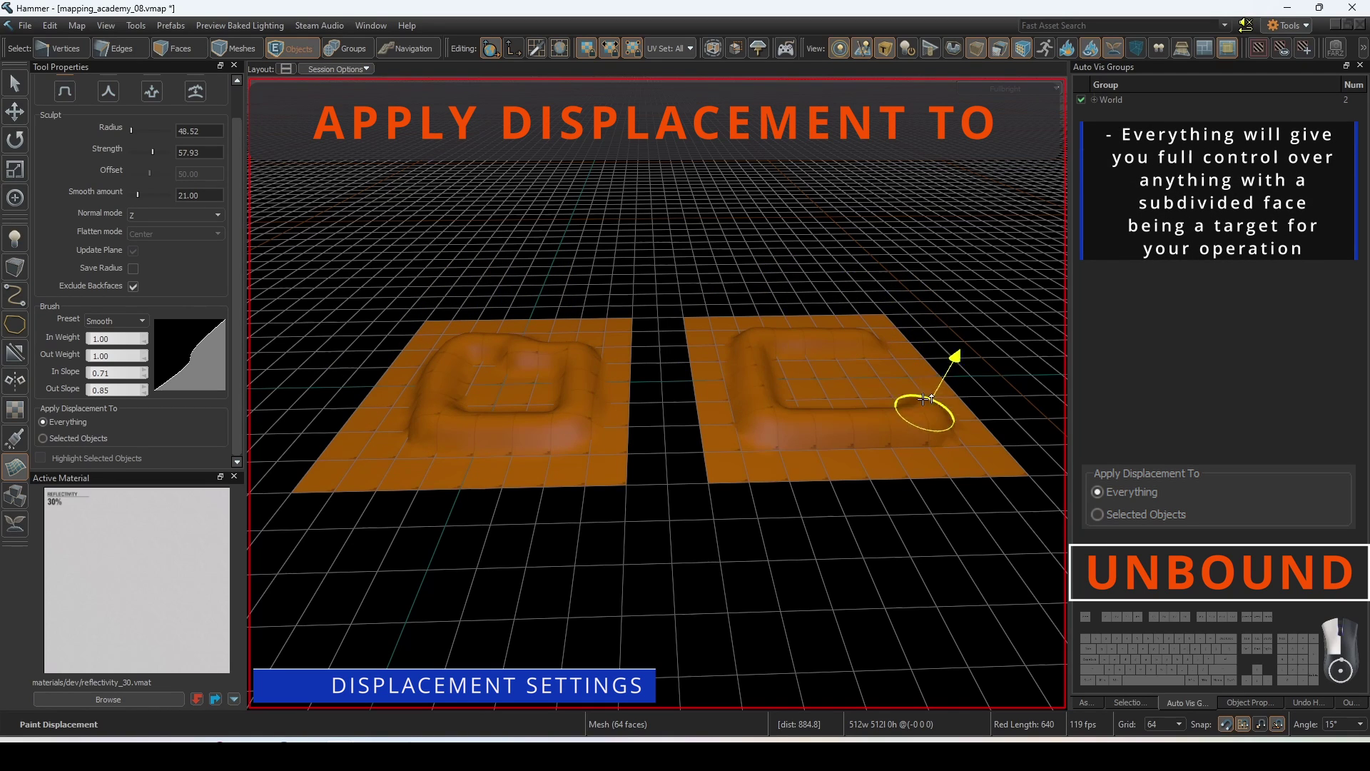
pyautogui.click(93, 438)
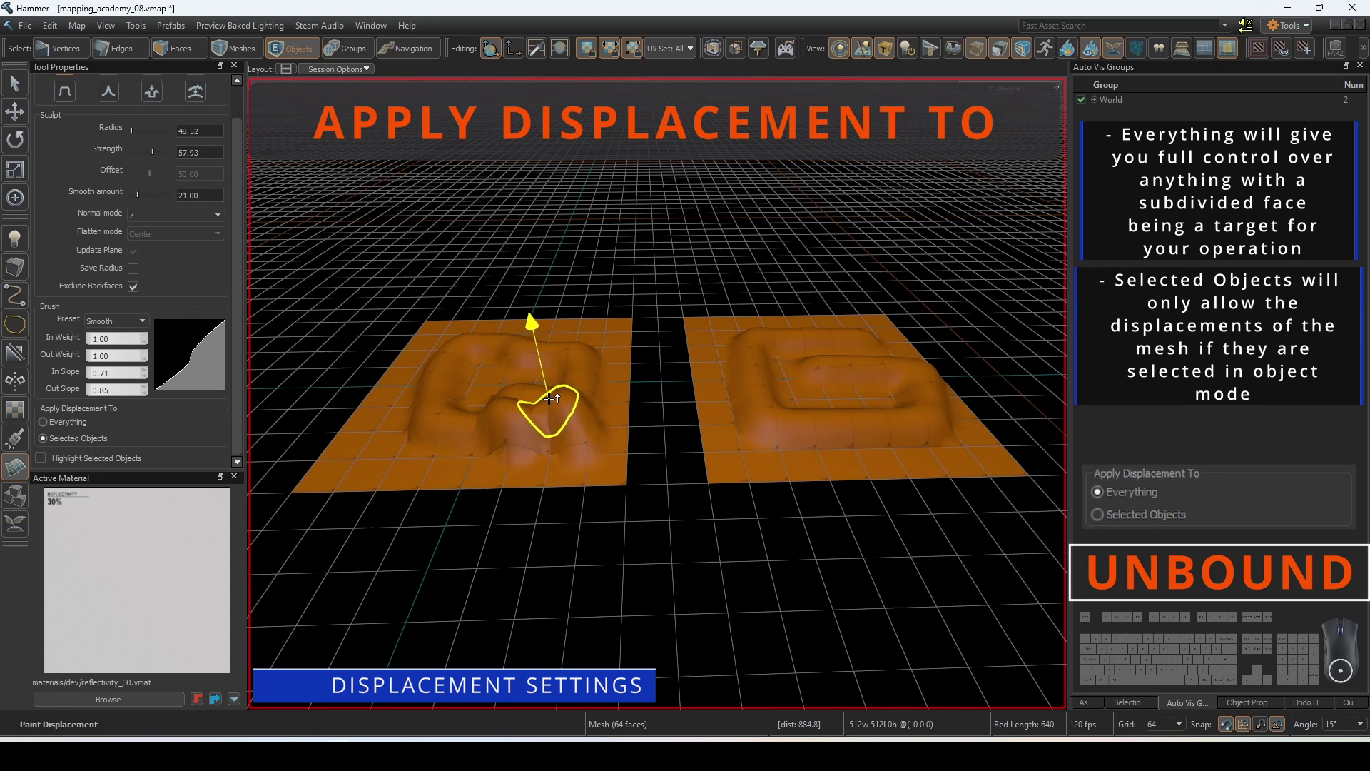
pyautogui.press('q')
pyautogui.hotkey('shift', 'd')
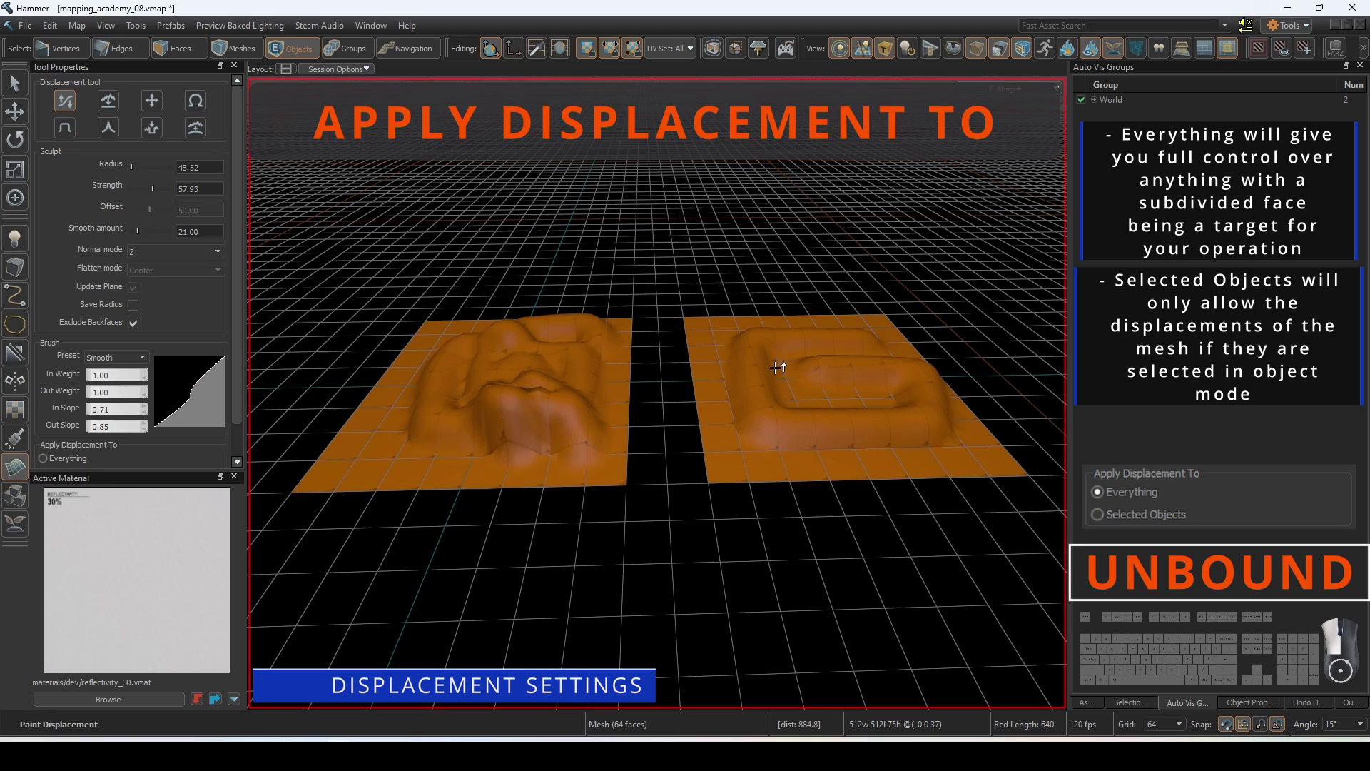
# Step: Select the right mesh in object mode and sculpt it with the Displacement tool
pyautogui.press('q')
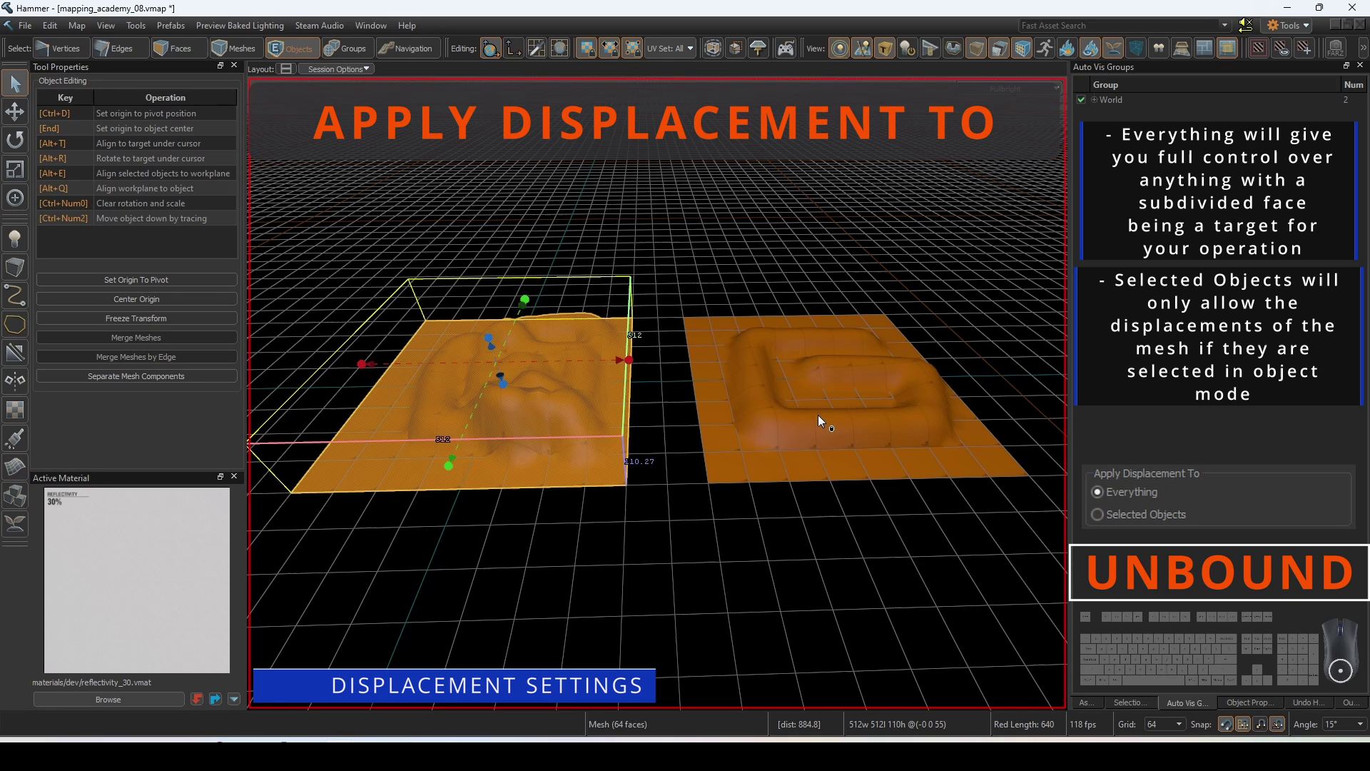
pyautogui.click(816, 411)
pyautogui.hotkey('shift', 'd')
pyautogui.moveTo(814, 408)
pyautogui.mouseDown()
pyautogui.moveTo(735, 417)
pyautogui.moveTo(753, 339)
pyautogui.mouseUp()
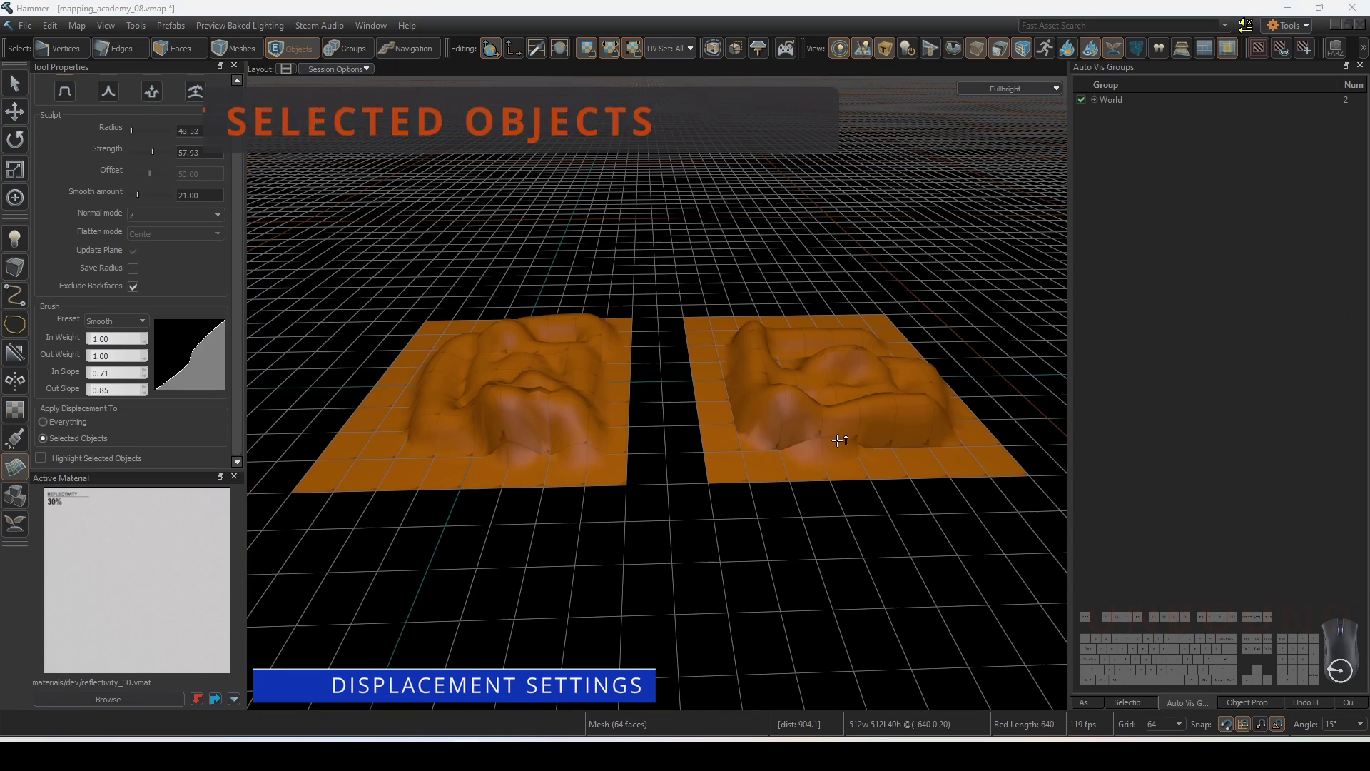
# Step: Select the left mesh for displacement and toggle Highlight Selected Objects on and off while sculpting its outer side
pyautogui.press('q')
pyautogui.click(463, 404)
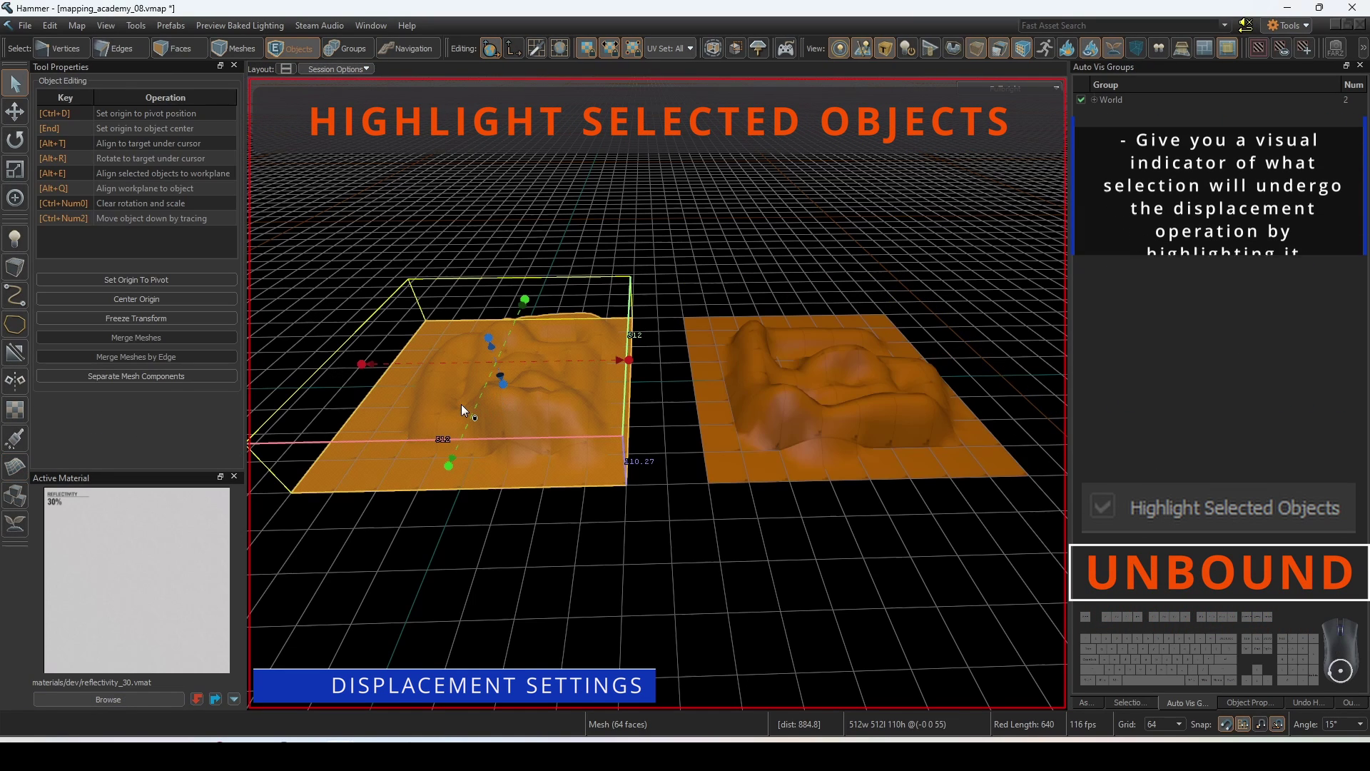
pyautogui.hotkey('shift', 'd')
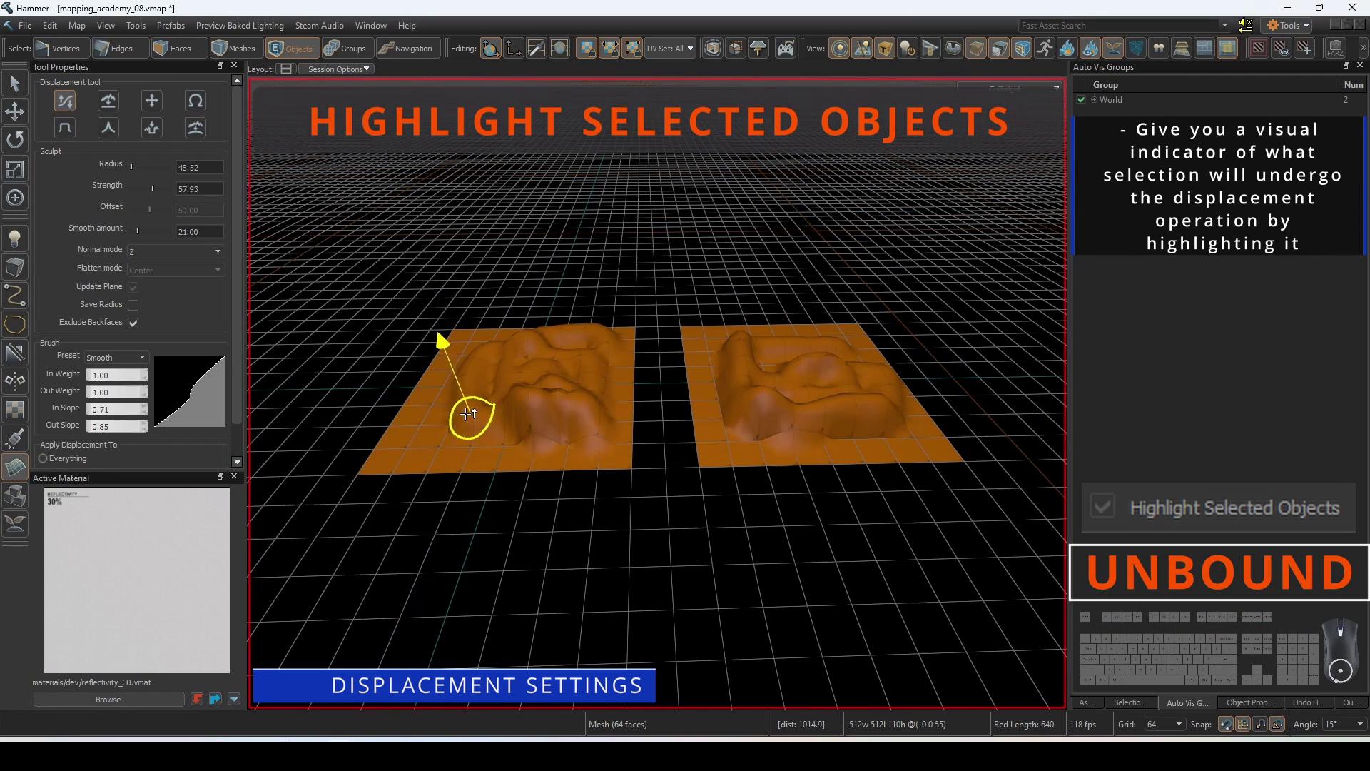
pyautogui.scroll(-1, 114, 400)
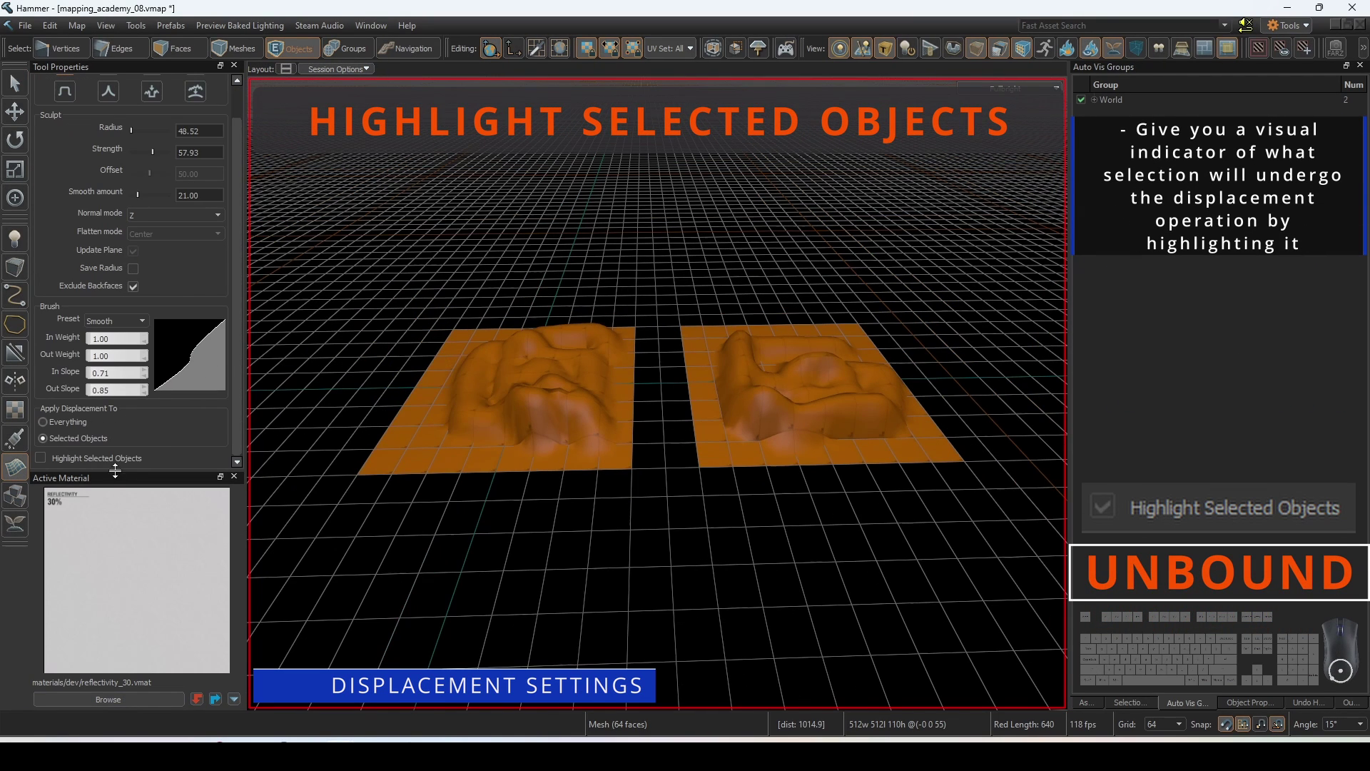
pyautogui.click(118, 461)
pyautogui.click(120, 458)
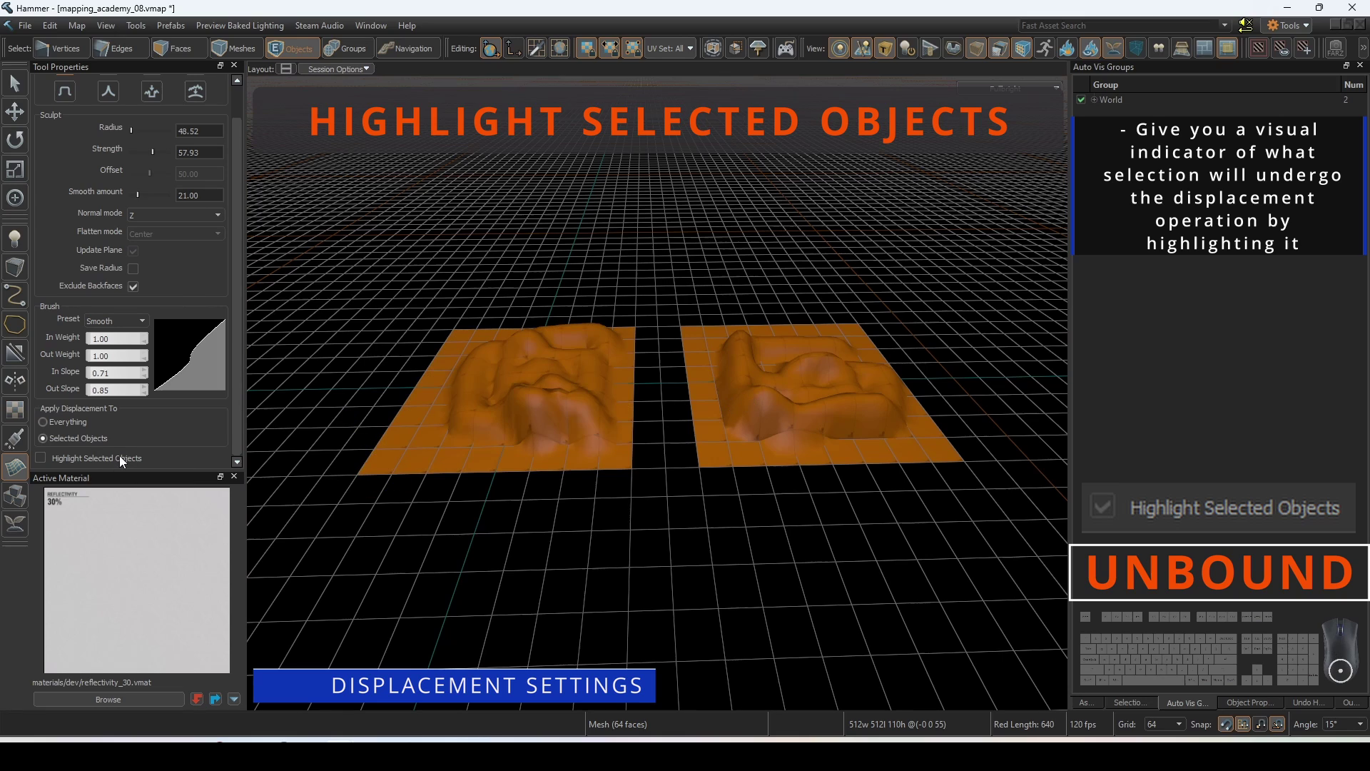
pyautogui.click(120, 458)
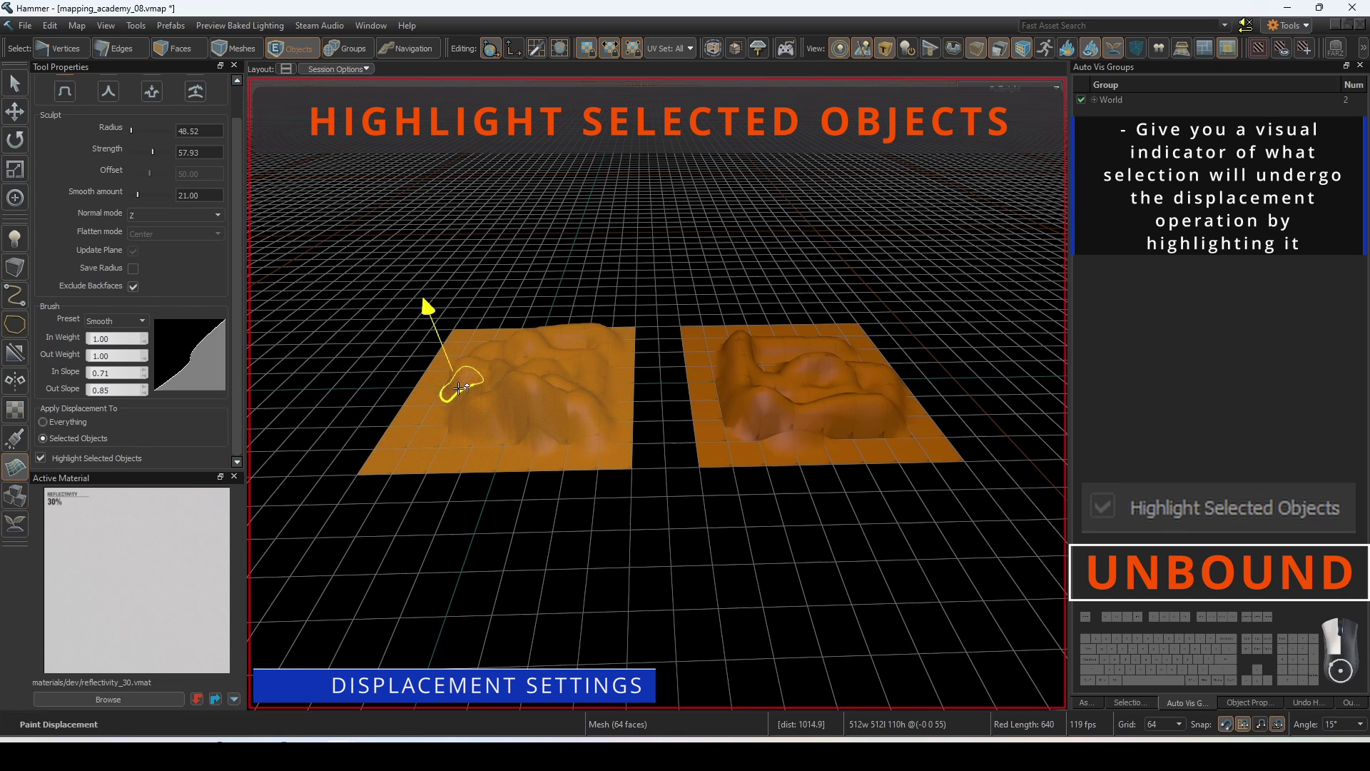
pyautogui.click(116, 461)
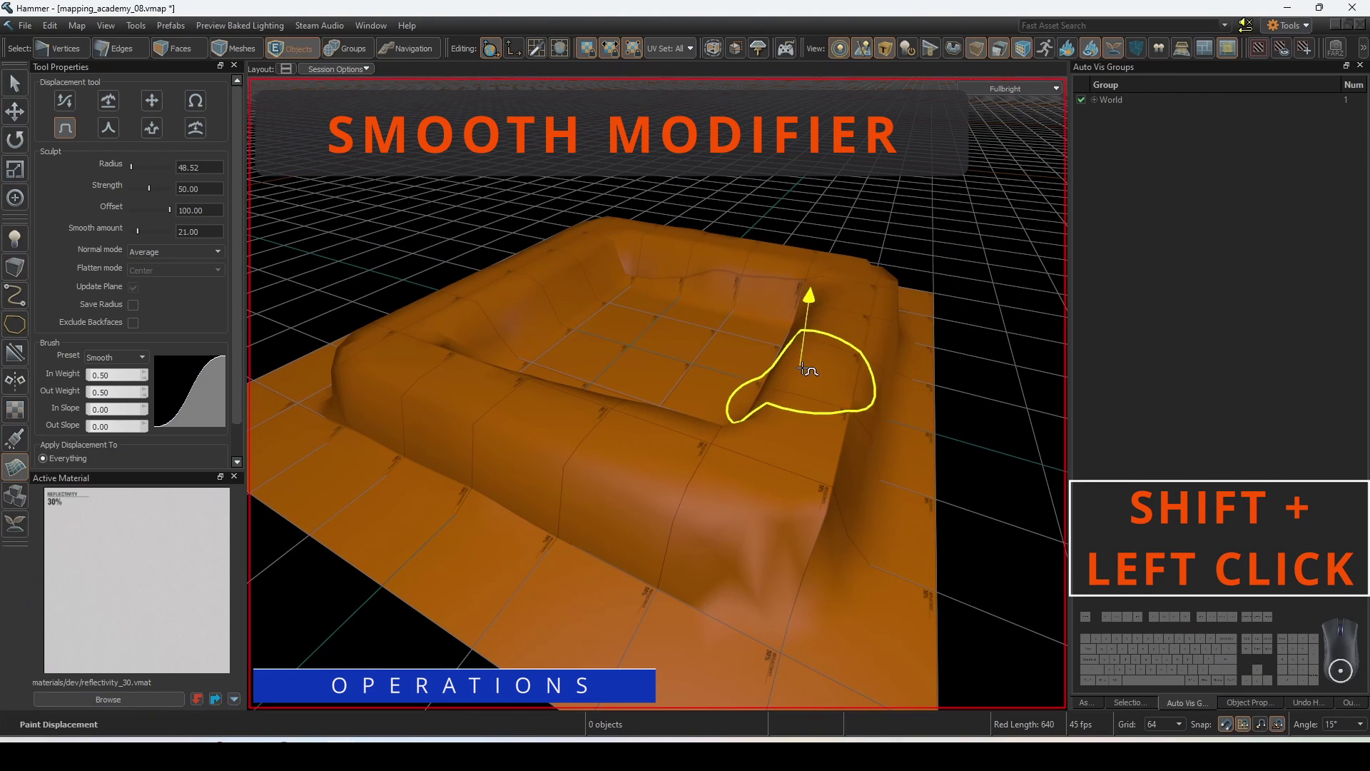
# Step: Smooth the ring-shaped ridge from its near corner along the front, and sculpt and erase displacement across the front bulge
pyautogui.moveTo(807, 369)
pyautogui.keyDown('shift'); pyautogui.mouseDown()
pyautogui.moveTo(789, 443)
pyautogui.moveTo(657, 459)
pyautogui.moveTo(474, 382)
pyautogui.moveTo(658, 520)
pyautogui.moveTo(536, 526)
pyautogui.moveTo(400, 446)
pyautogui.moveTo(435, 452)
pyautogui.moveTo(526, 495)
pyautogui.moveTo(410, 482)
pyautogui.moveTo(361, 453)
pyautogui.moveTo(396, 517)
pyautogui.moveTo(792, 571)
pyautogui.moveTo(884, 394)
pyautogui.moveTo(892, 324)
pyautogui.moveTo(428, 449)
pyautogui.moveTo(352, 412)
pyautogui.moveTo(428, 476)
pyautogui.moveTo(626, 568)
pyautogui.mouseUp(); pyautogui.keyUp('shift')
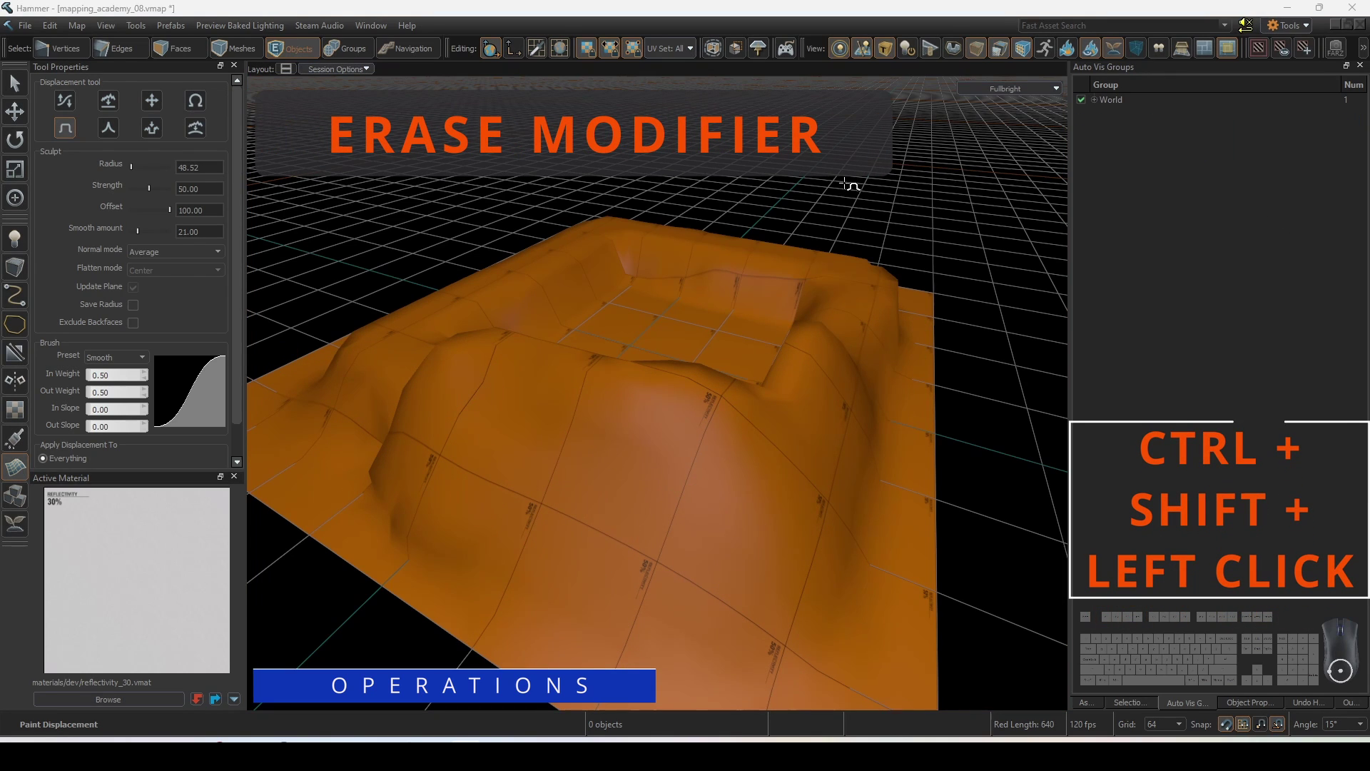
pyautogui.moveTo(819, 428); pyautogui.dragTo(835, 400)
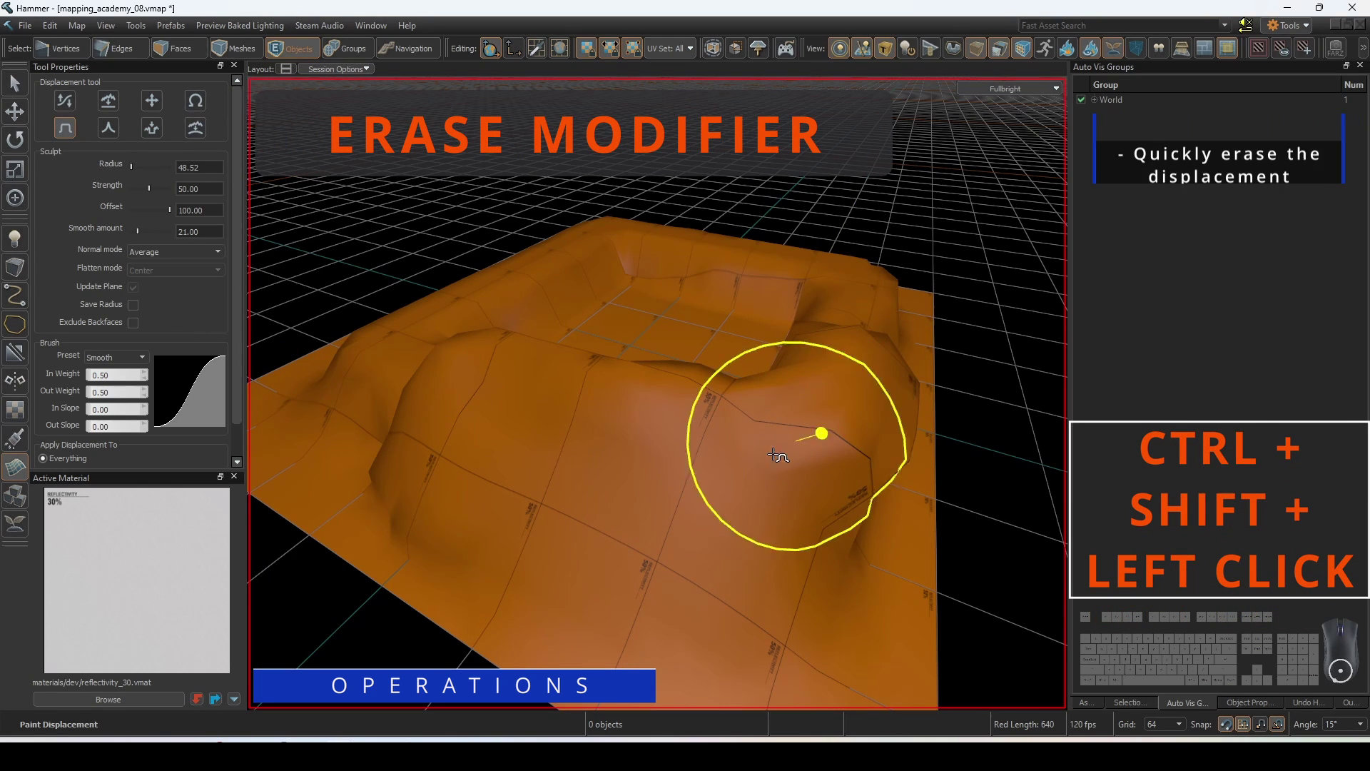
pyautogui.moveTo(465, 407)
pyautogui.keyDown('ctrl'); pyautogui.keyDown('shift'); pyautogui.mouseDown()
pyautogui.moveTo(443, 398)
pyautogui.moveTo(517, 441)
pyautogui.moveTo(489, 453)
pyautogui.moveTo(428, 444)
pyautogui.moveTo(728, 449)
pyautogui.moveTo(903, 432)
pyautogui.moveTo(912, 334)
pyautogui.moveTo(887, 450)
pyautogui.moveTo(752, 547)
pyautogui.moveTo(437, 512)
pyautogui.moveTo(443, 414)
pyautogui.moveTo(459, 398)
pyautogui.moveTo(367, 343)
pyautogui.moveTo(615, 385)
pyautogui.moveTo(856, 302)
pyautogui.mouseUp(); pyautogui.keyUp('shift'); pyautogui.keyUp('ctrl')
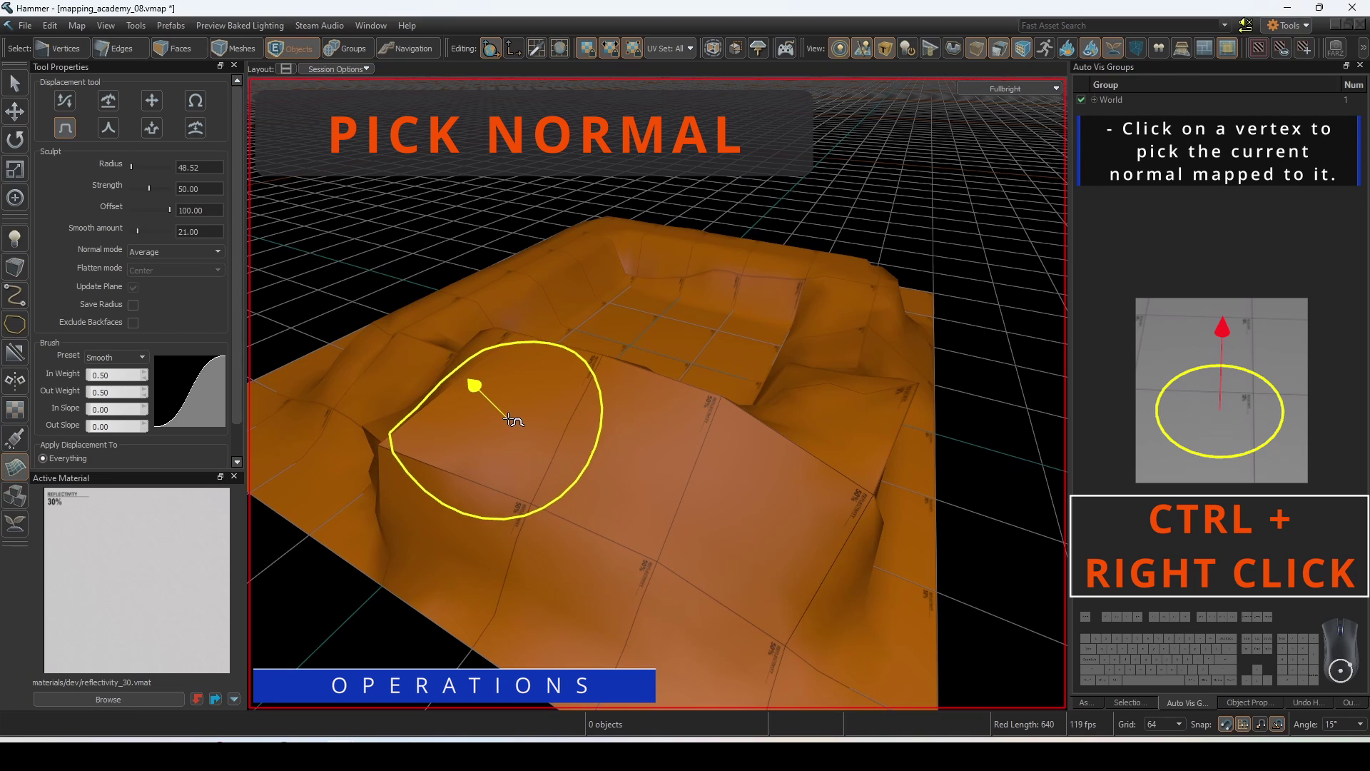
# Step: Pick a vertex normal on the front bulge and sculpt along it at the ring's right-hand corner and front side
pyautogui.press('ctrl')
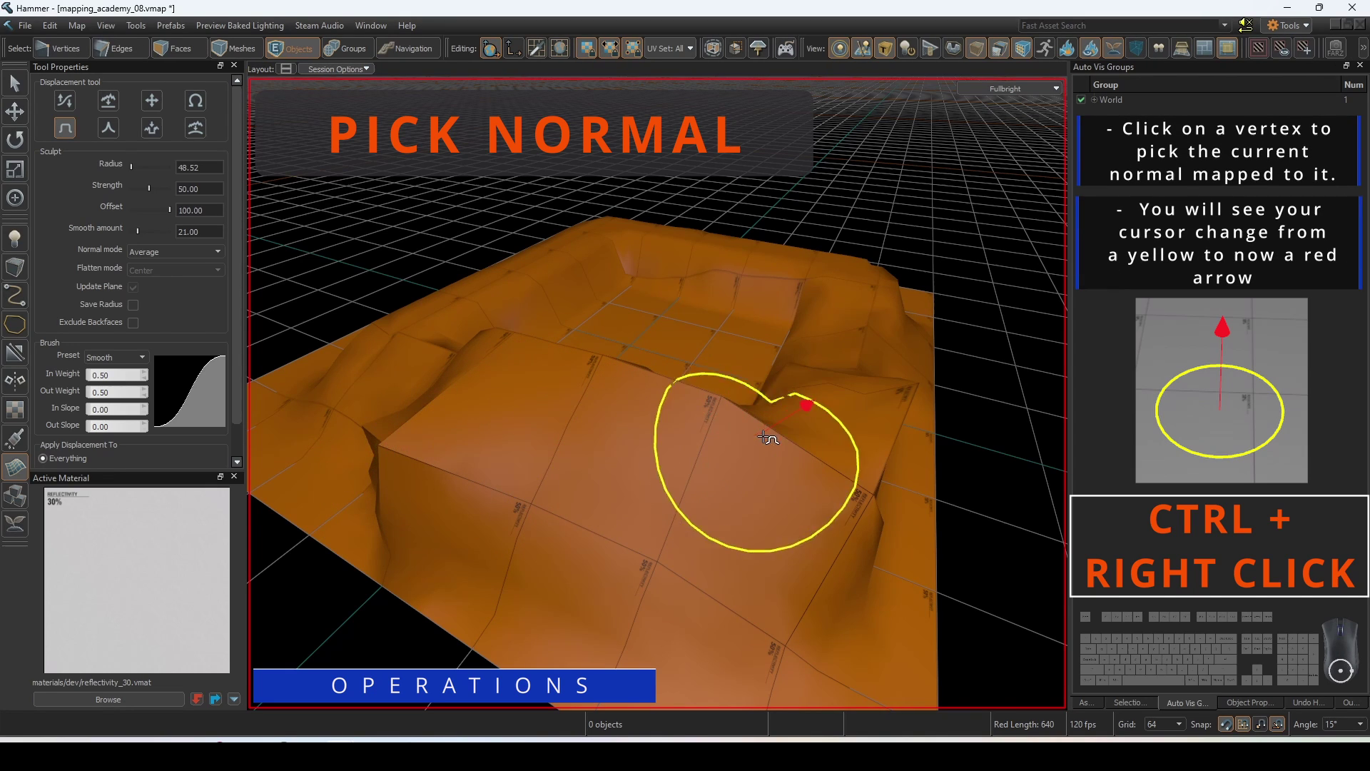
pyautogui.moveTo(869, 308); pyautogui.dragTo(881, 284)
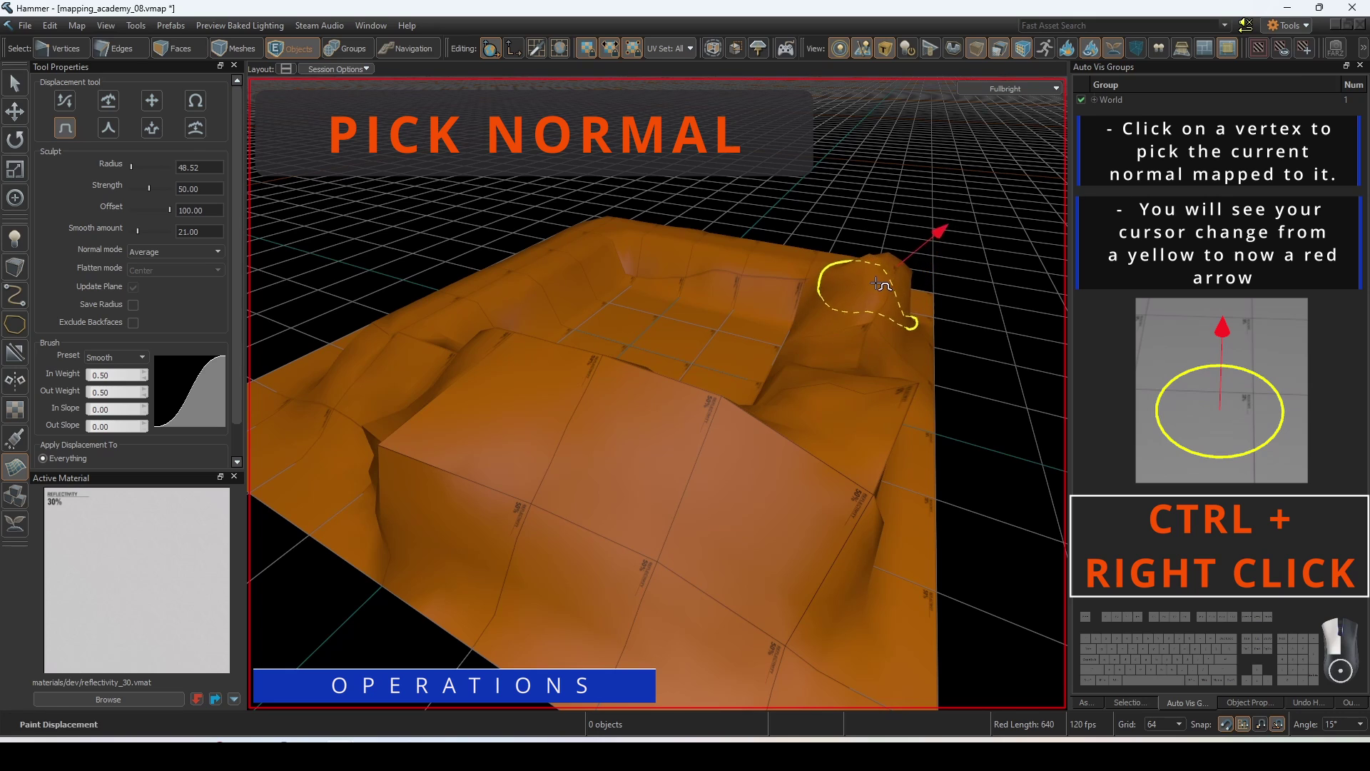
pyautogui.moveTo(885, 341); pyautogui.dragTo(882, 346)
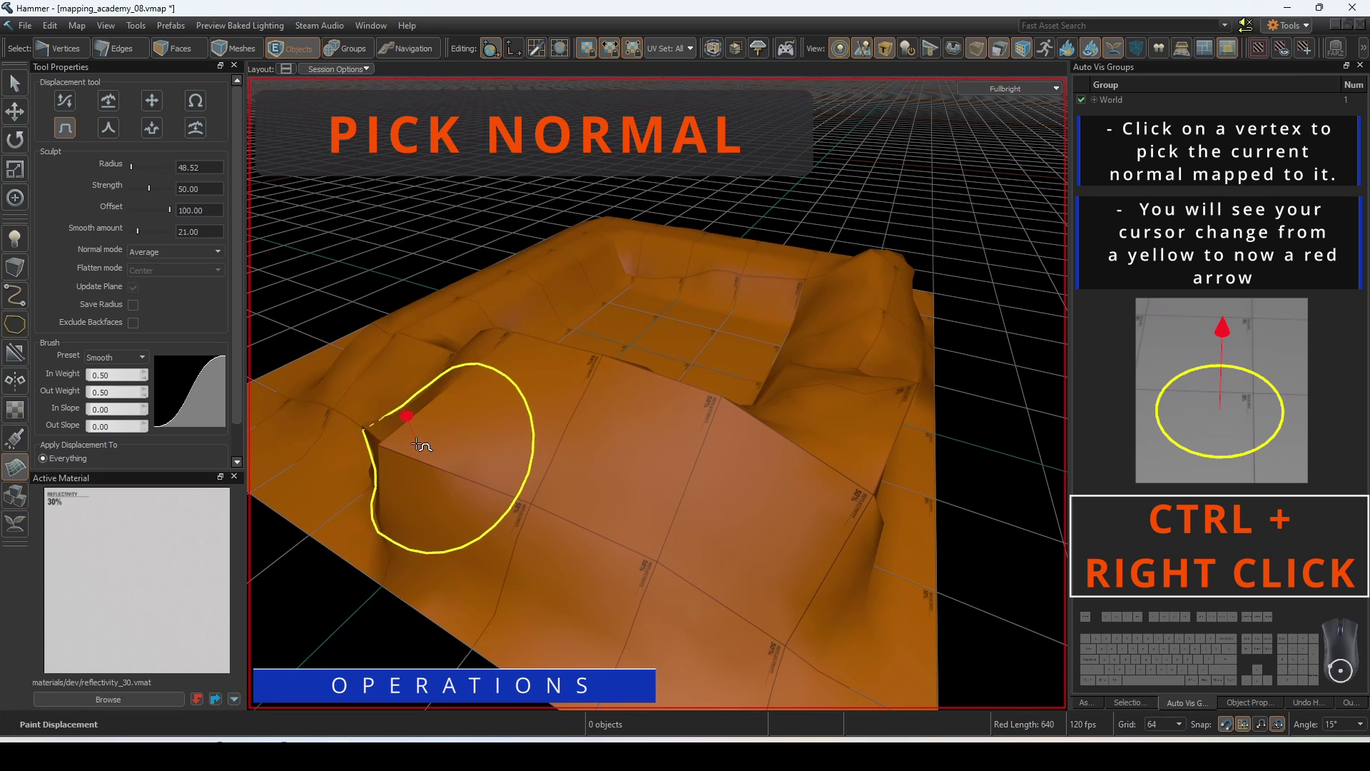
pyautogui.moveTo(432, 435)
pyautogui.mouseDown()
pyautogui.moveTo(465, 465)
pyautogui.moveTo(643, 489)
pyautogui.moveTo(786, 464)
pyautogui.moveTo(839, 408)
pyautogui.mouseUp()
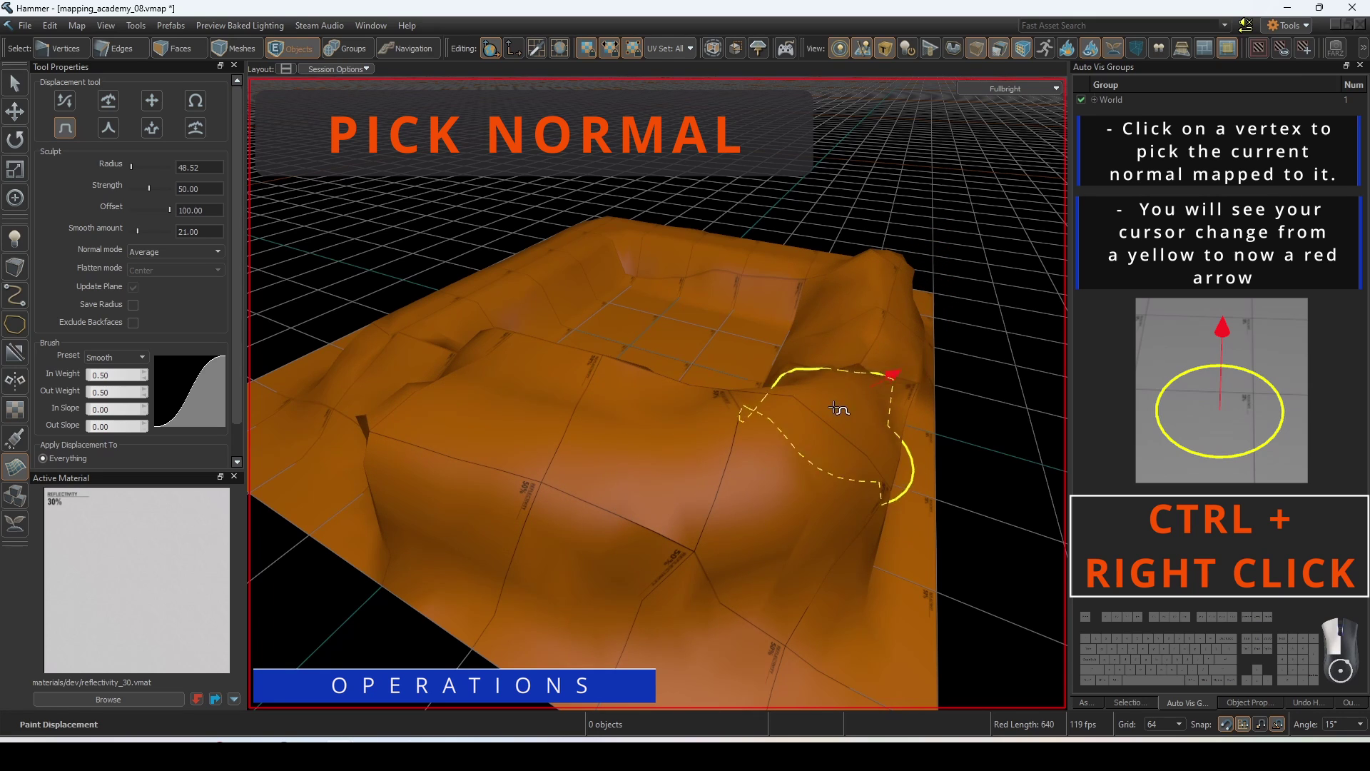
pyautogui.moveTo(887, 278); pyautogui.dragTo(828, 265)
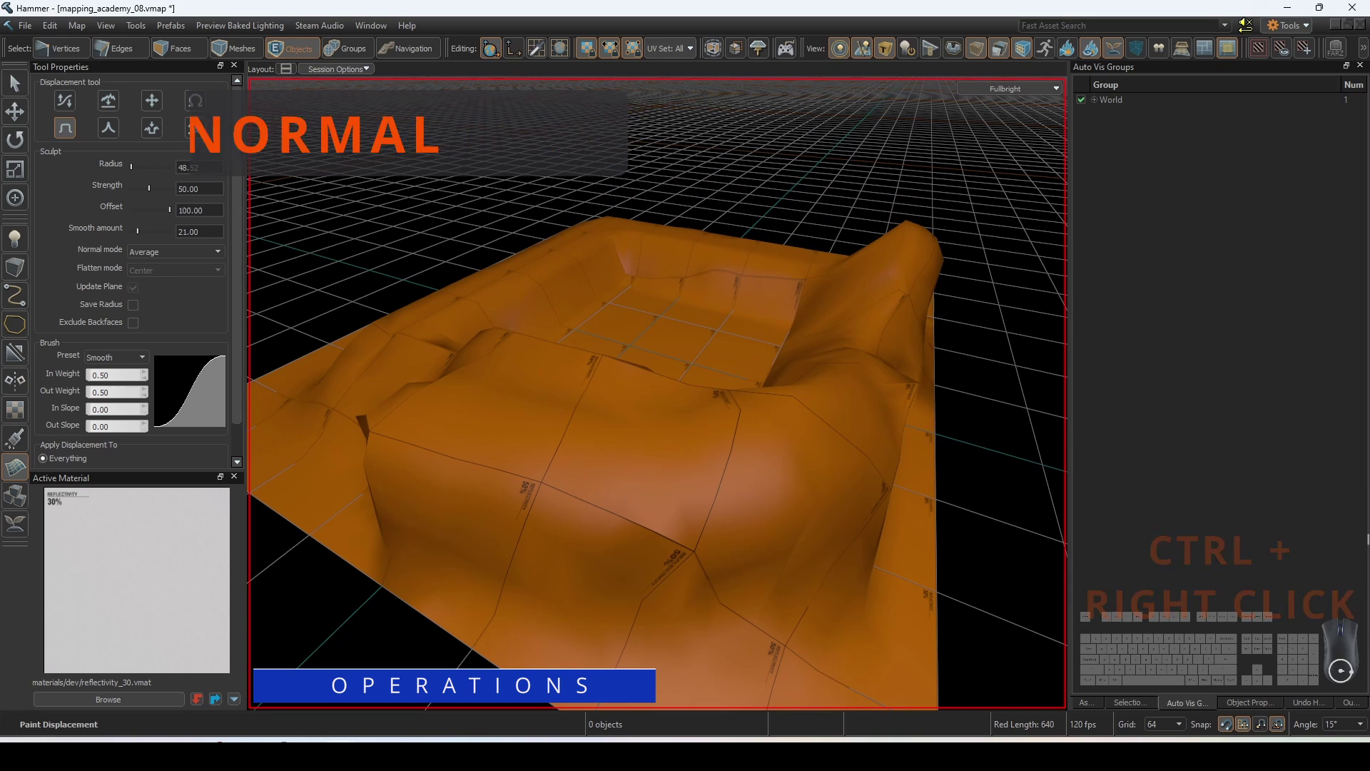
# Step: Reset the picked normal and exit the Displacement tool
pyautogui.click(683, 167)
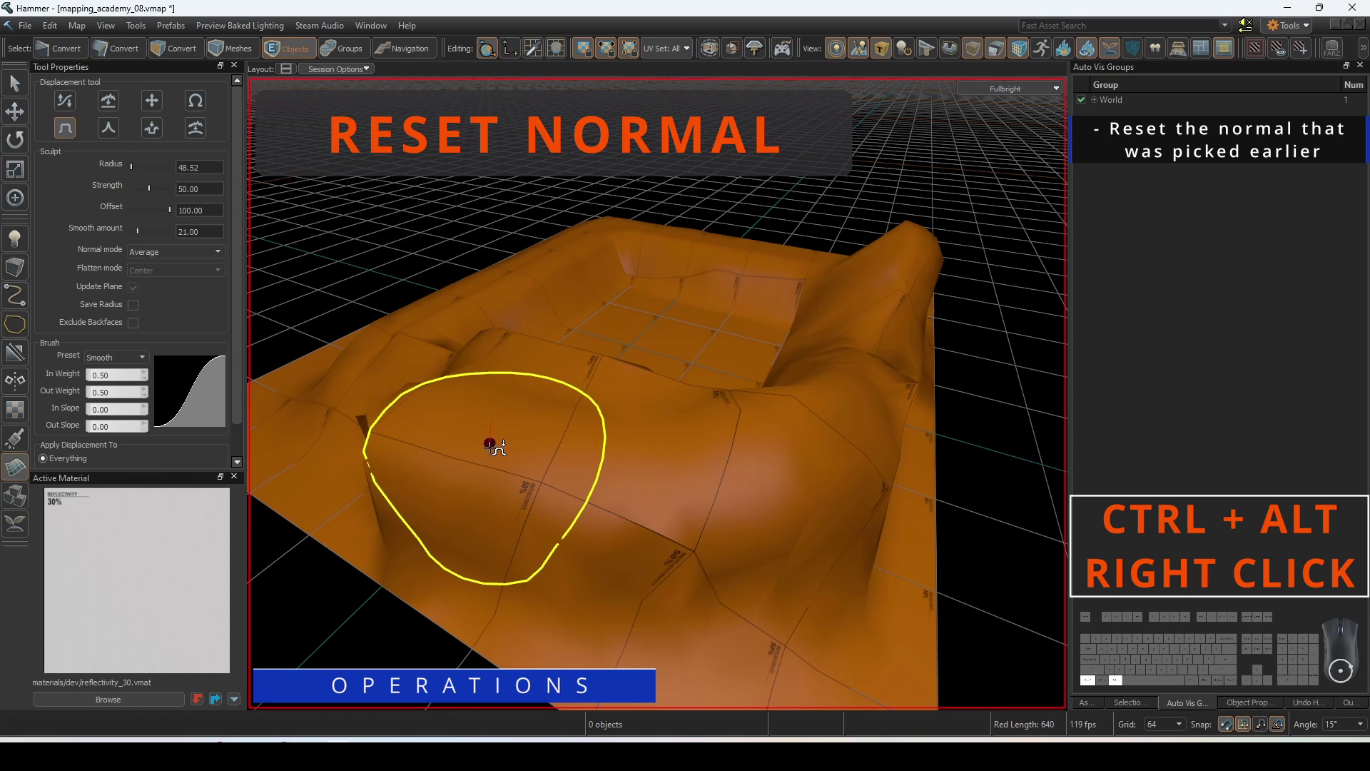
pyautogui.keyDown('ctrl'); pyautogui.keyDown('alt'); pyautogui.rightClick(492, 444); pyautogui.keyUp('alt'); pyautogui.keyUp('ctrl')
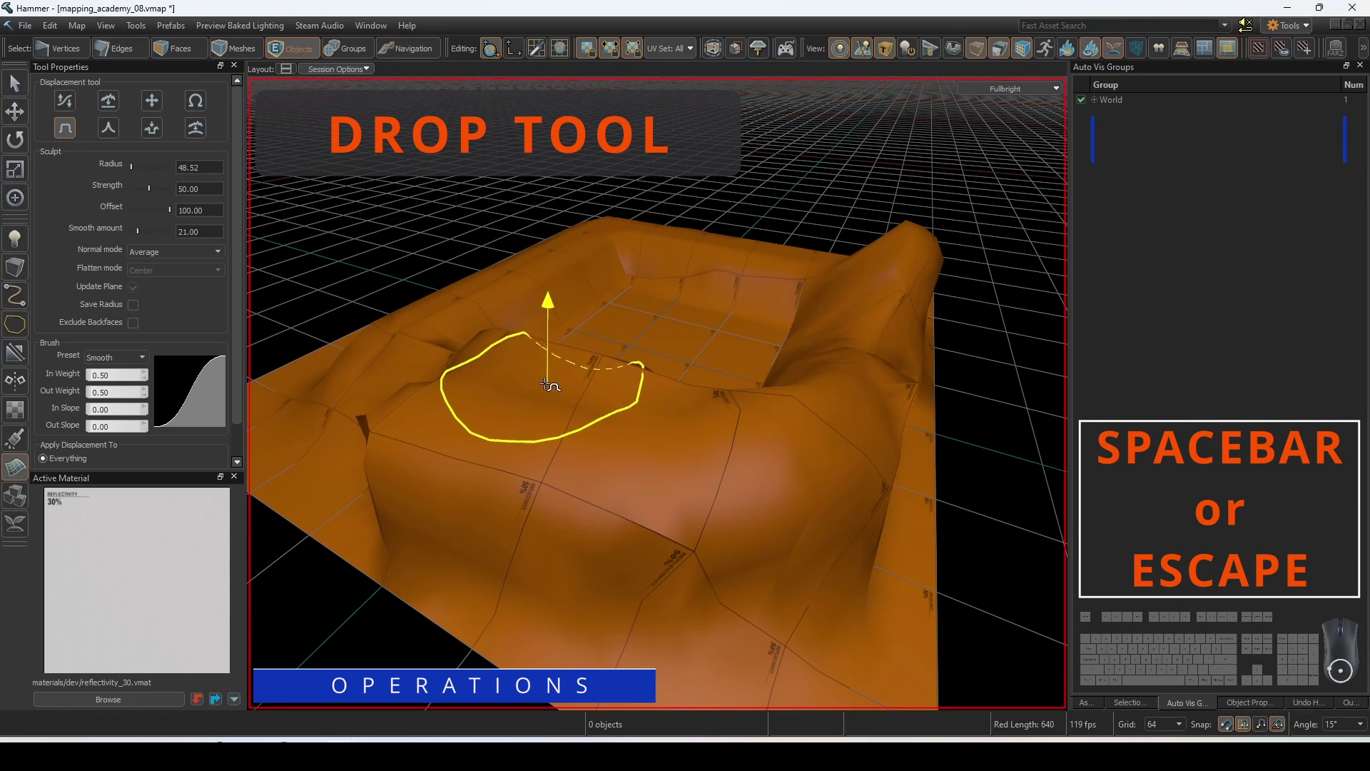
pyautogui.press('Escape')
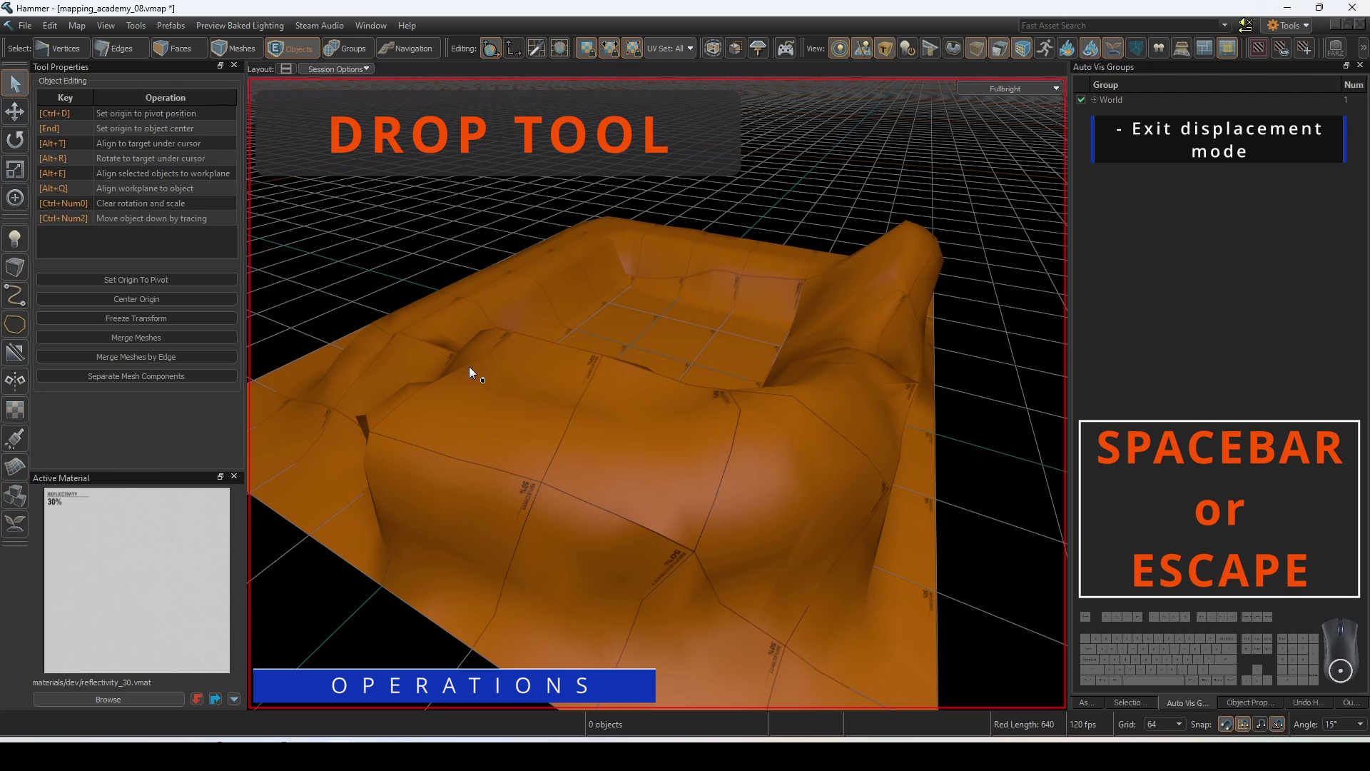